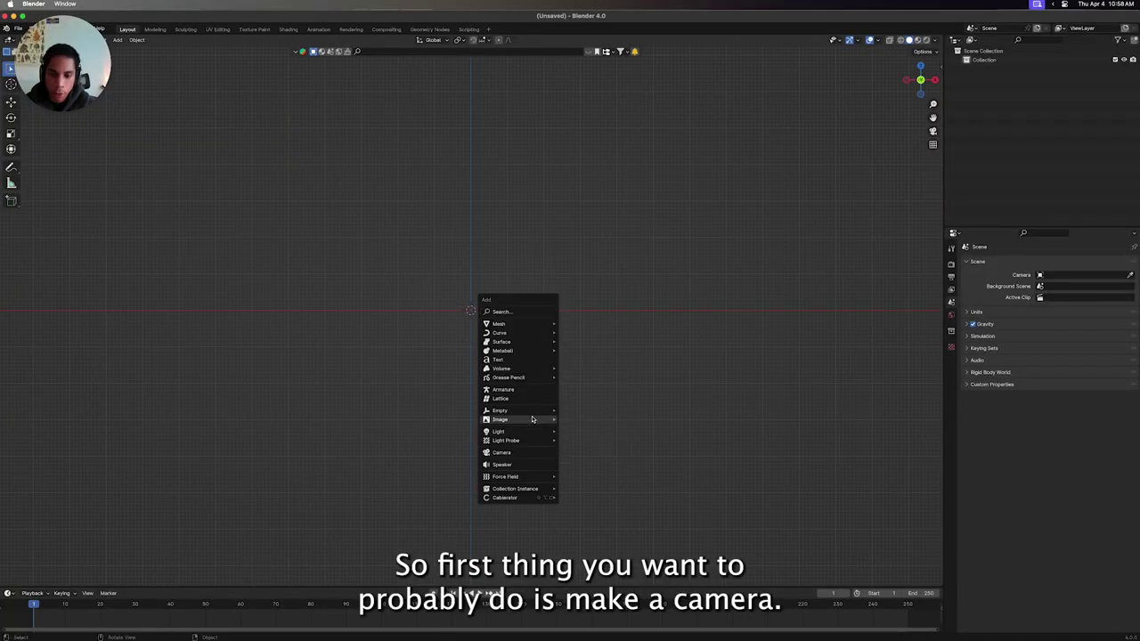
Add a camera at the scene origin and deselect it.
click(536, 454)
scroll(570, 379, down, 5)
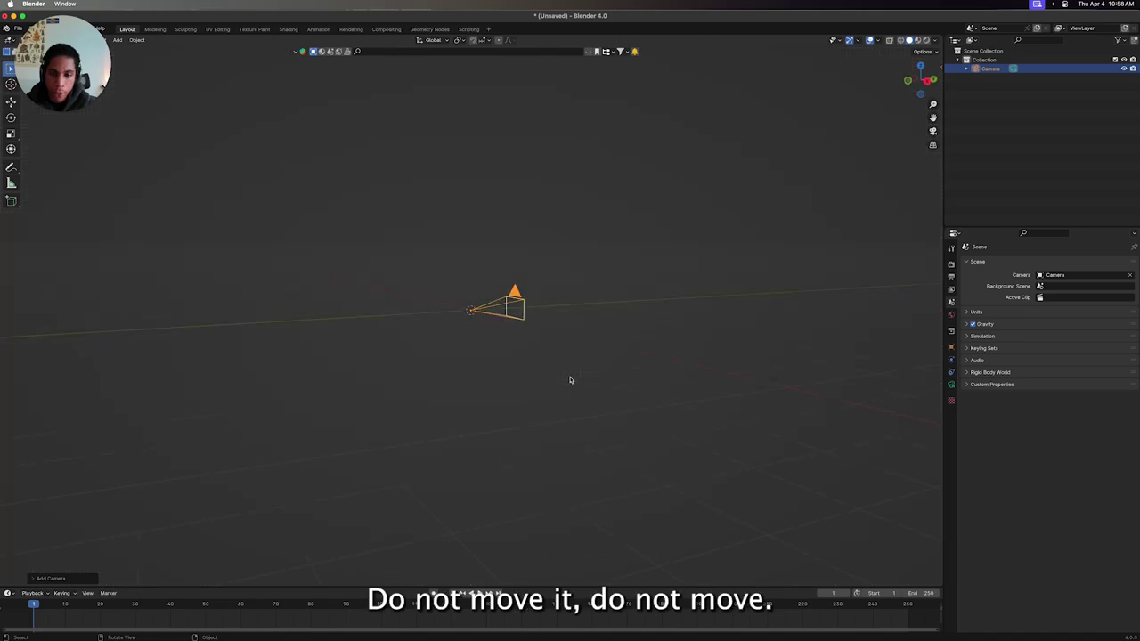
scroll(570, 379, left, 3)
scroll(570, 379, left, 3)
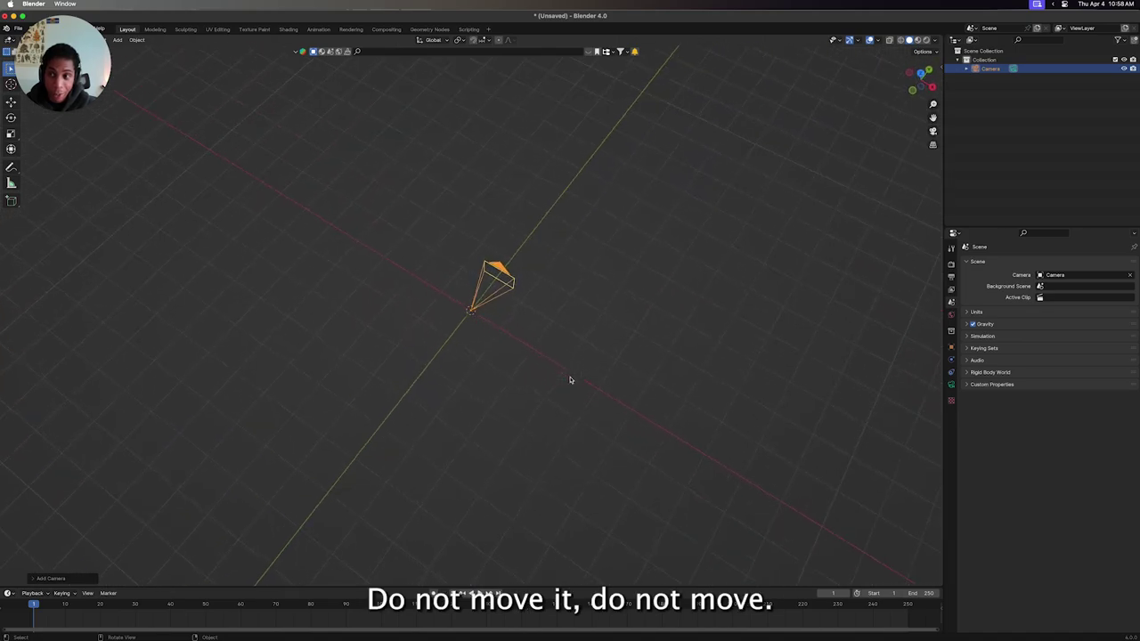
scroll(556, 381, left, 2)
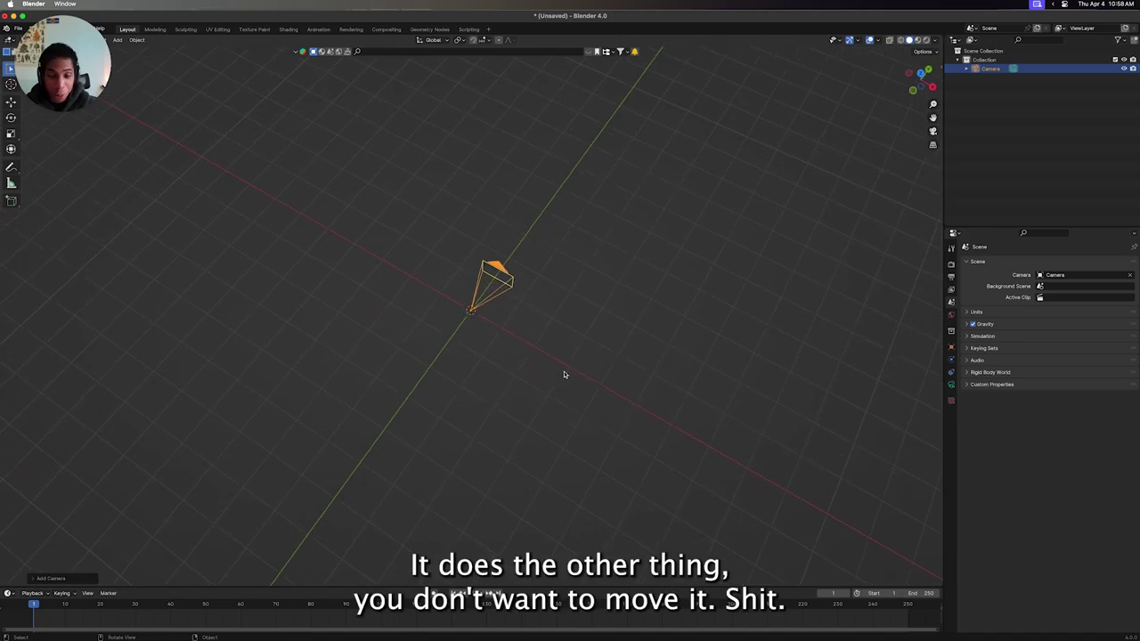
right_click(563, 374)
key(Escape)
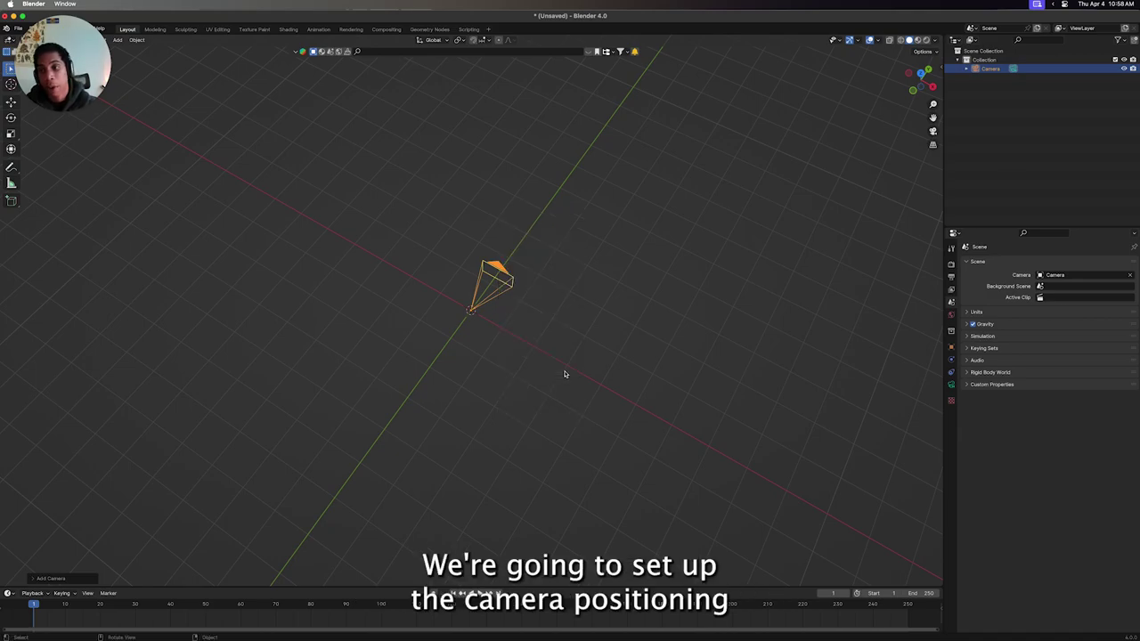
click(804, 244)
Save the project as metalheart-practice-2.
key(ctrl+s)
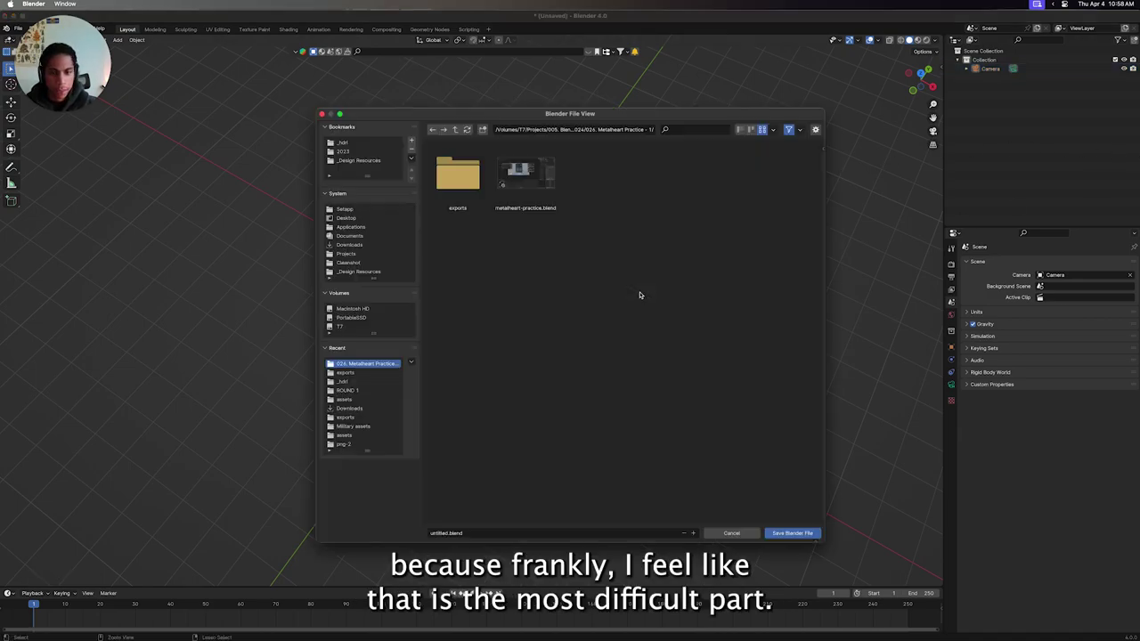
key(Escape)
key(ctrl+s)
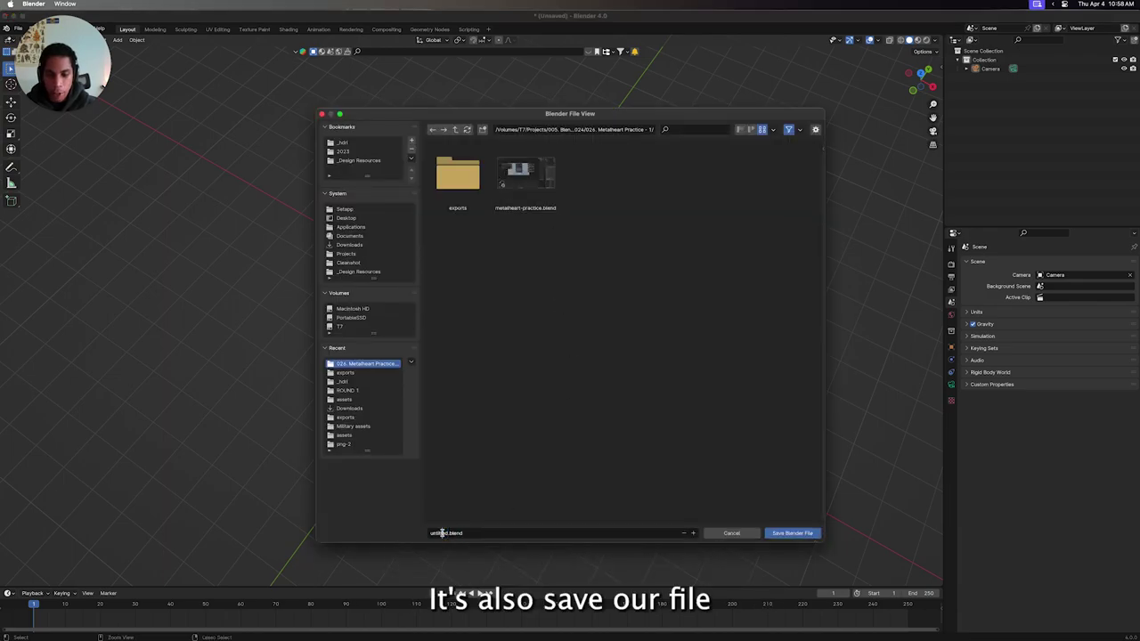
text(metalheart-practice-2)
key(Return)
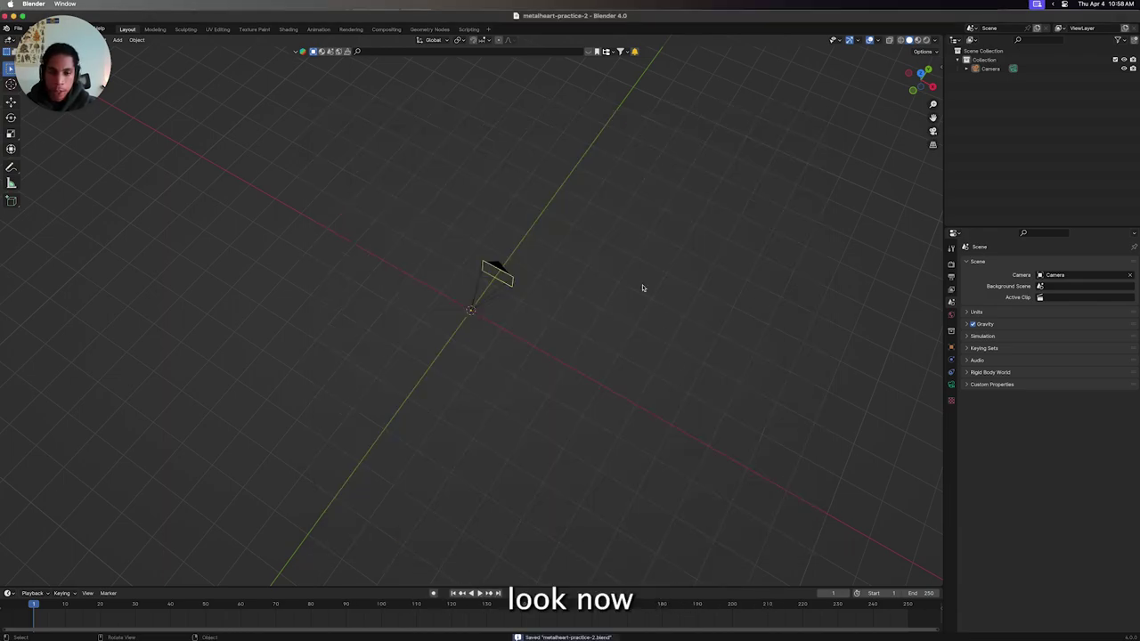
Bring up the Shift+A add menu to browse curve types.
key(shift+a)
key(Escape)
key(shift+a)
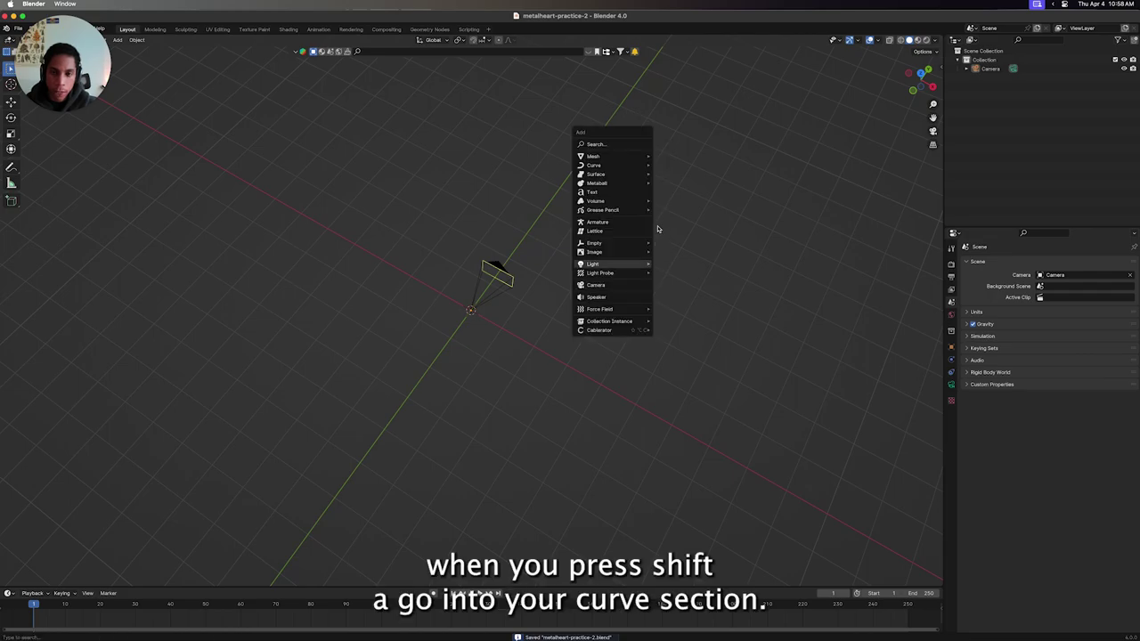
mouse_move(593, 165)
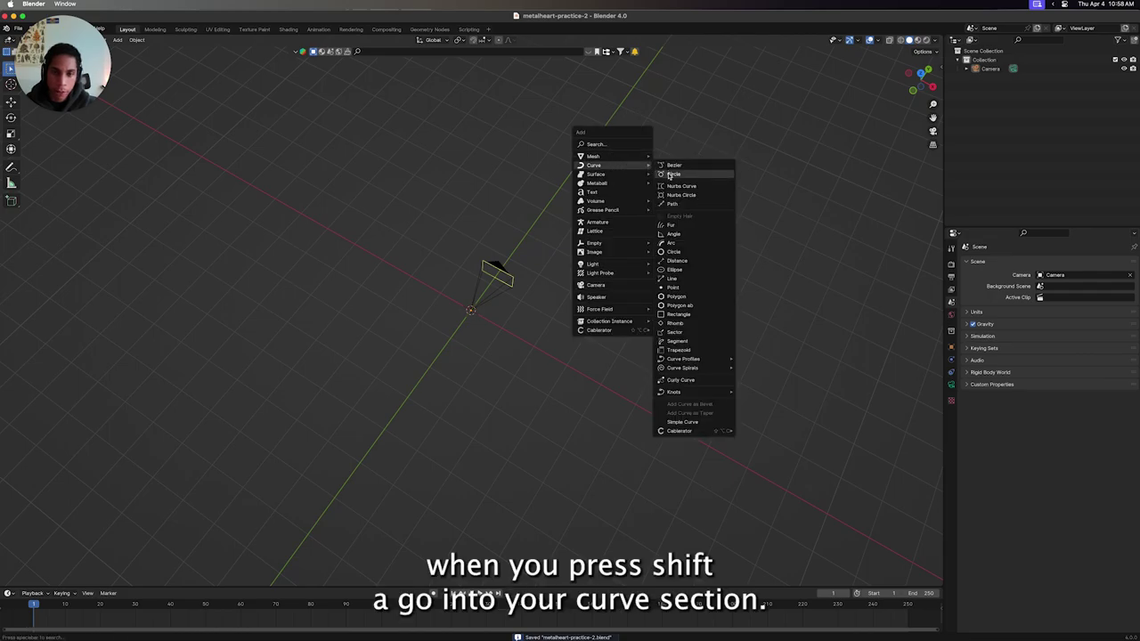
Add a Bezier circle and a plain axes empty at the origin.
click(669, 174)
scroll(565, 321, up, 3)
scroll(564, 320, up, 3)
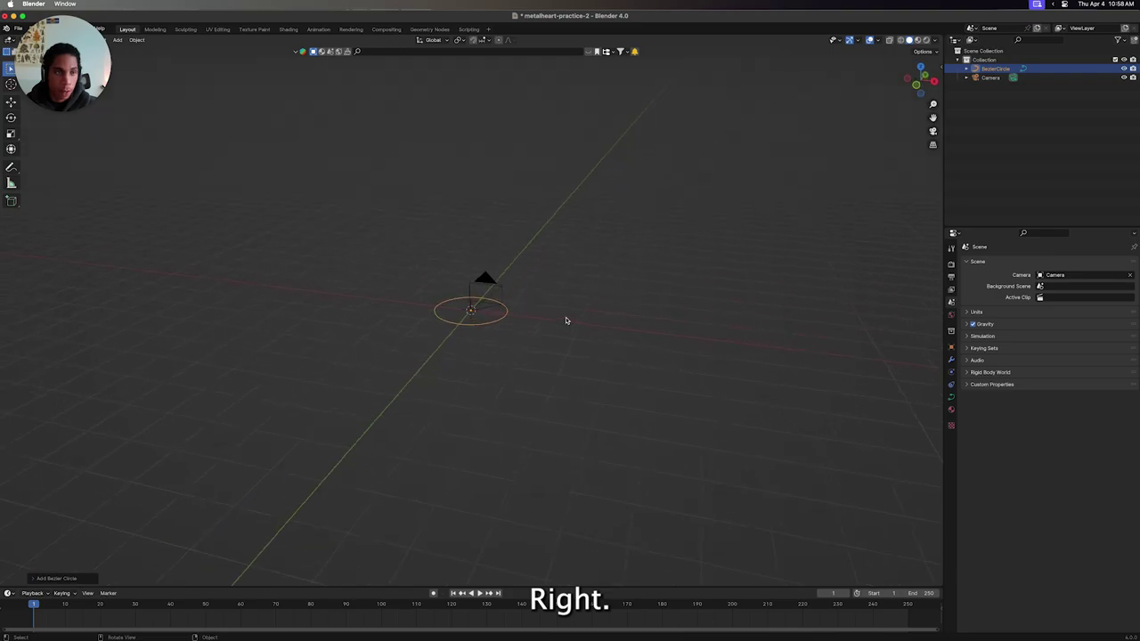
middle_drag(565, 321, 623, 294)
click(496, 290)
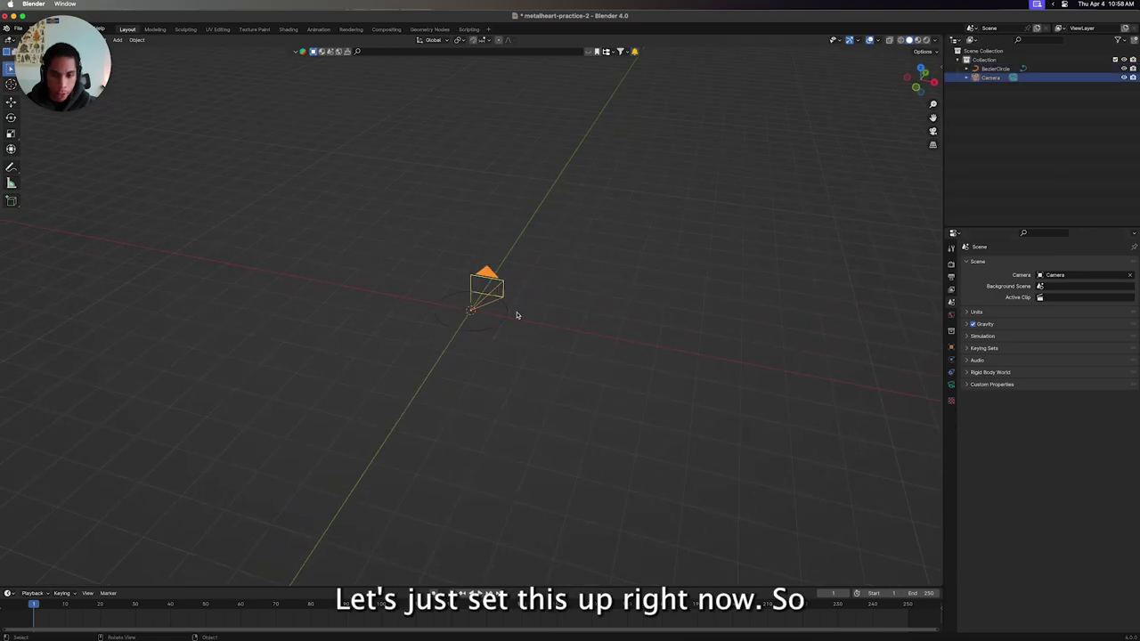
click(514, 316)
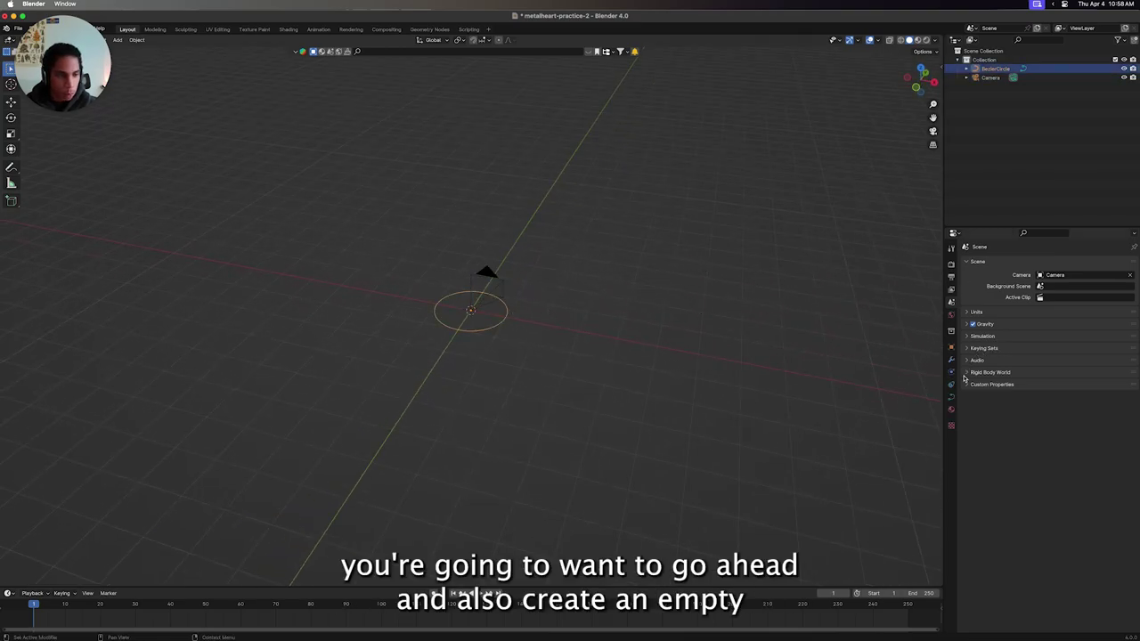
click(628, 340)
key(shift+a)
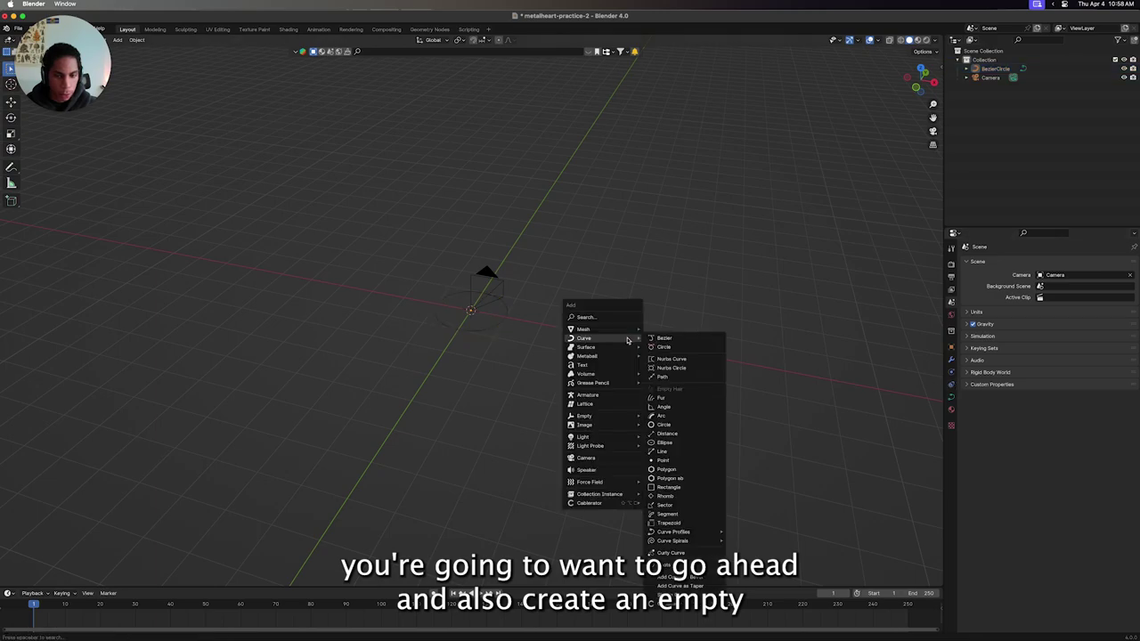
mouse_move(584, 416)
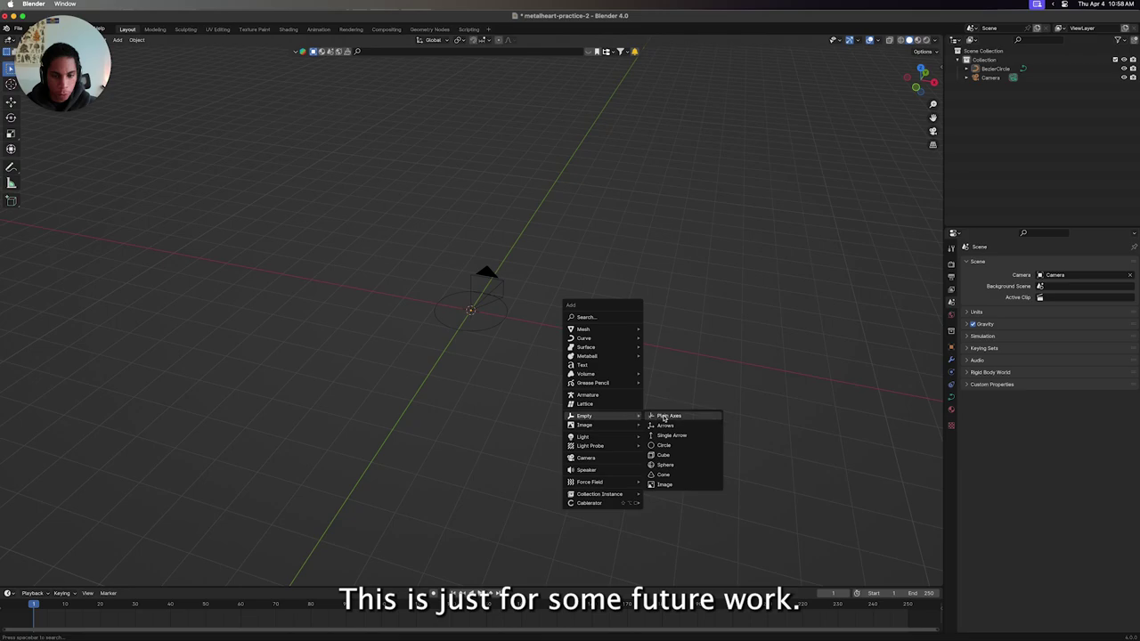
click(663, 417)
Give the camera a Follow Path constraint targeting BezierCircle.
click(474, 331)
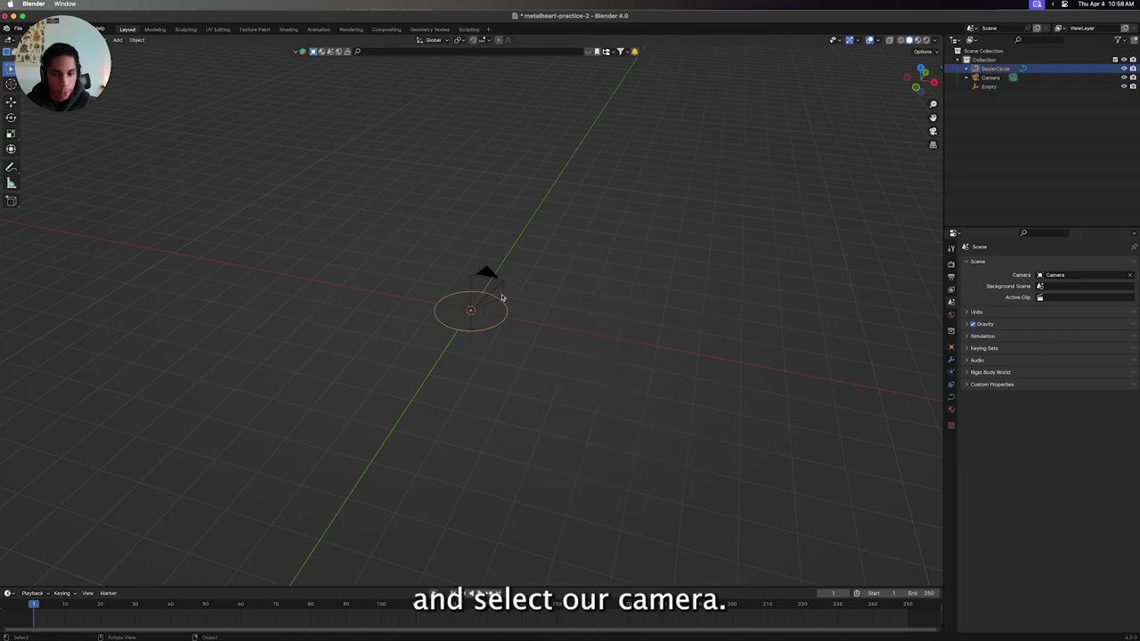
click(500, 295)
click(951, 359)
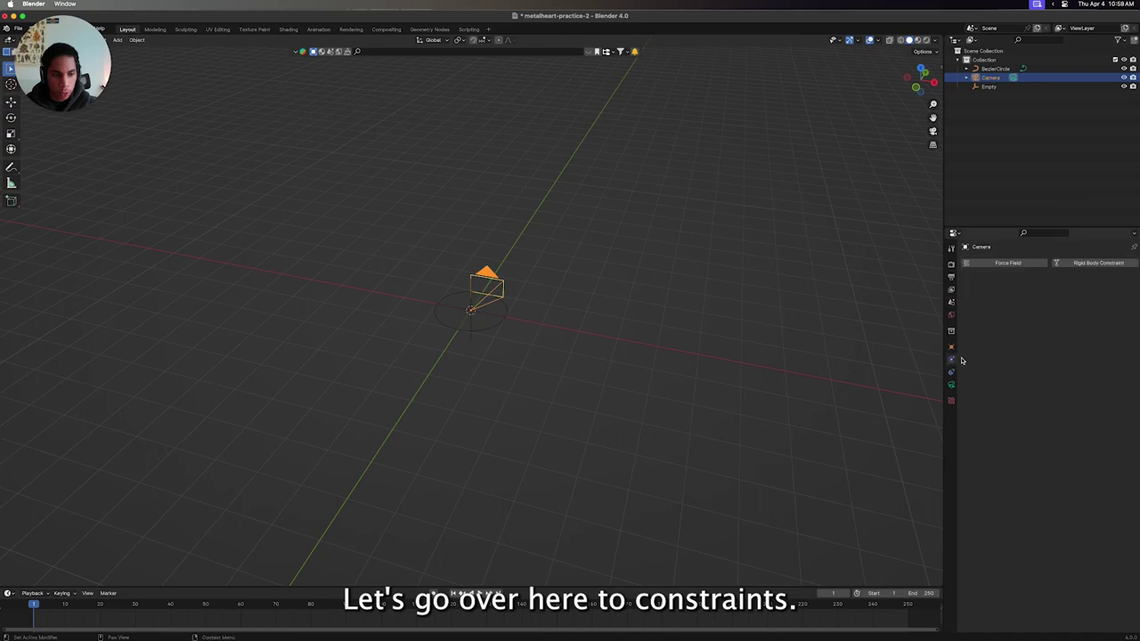
click(951, 373)
click(1033, 263)
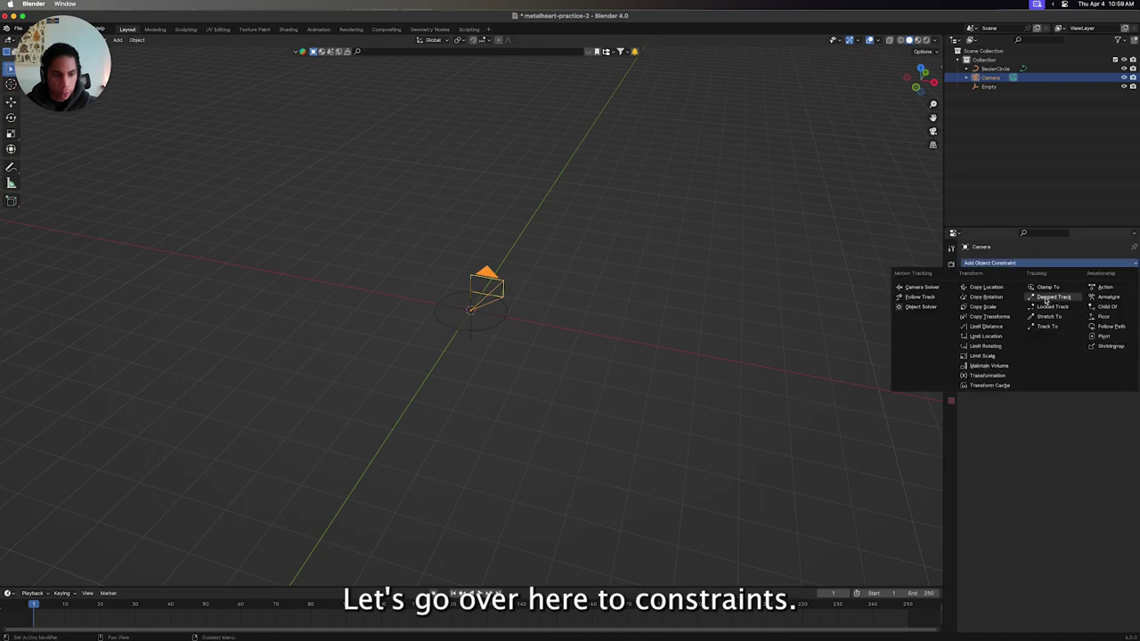
click(1108, 326)
click(1054, 292)
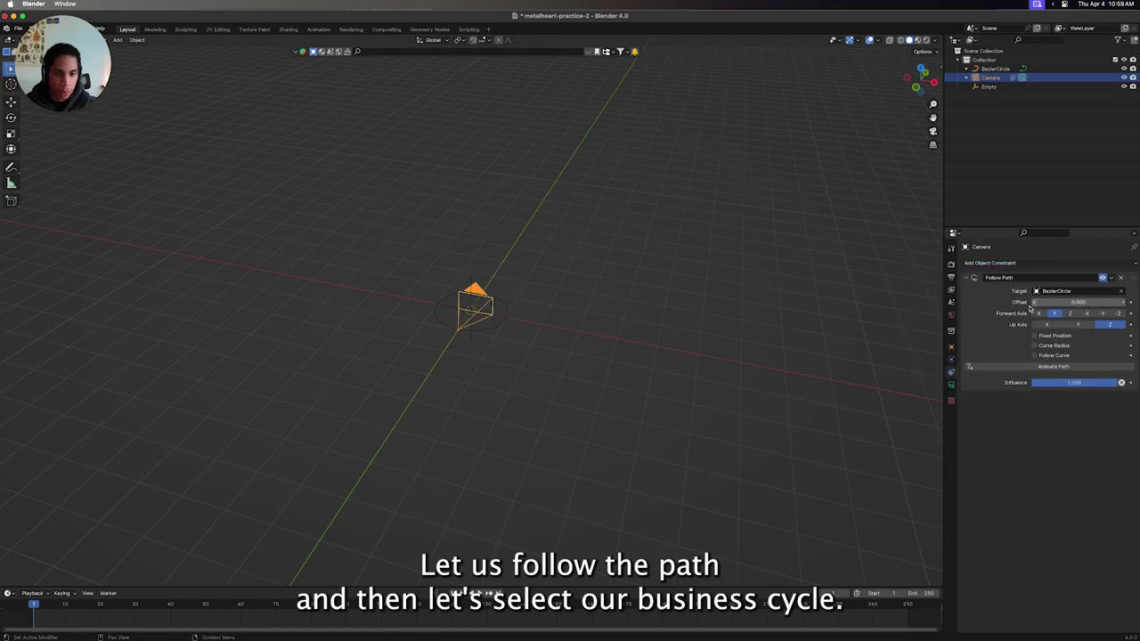
middle_drag(537, 283, 511, 321)
Select the BezierCircle and orbit to a level front view of it.
click(502, 323)
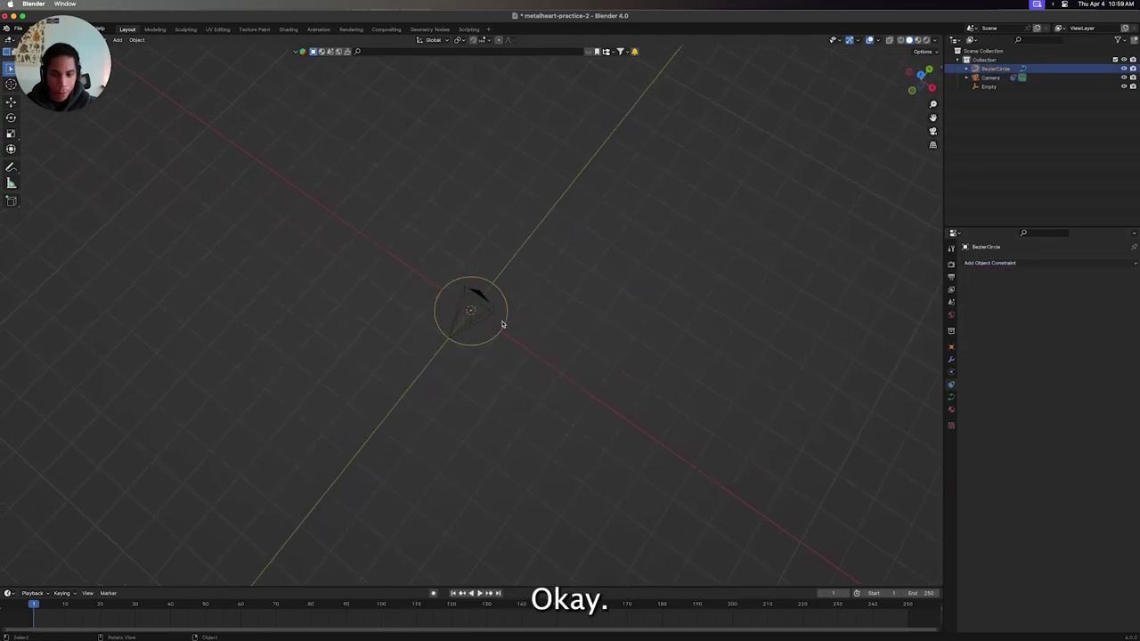
scroll(589, 321, down, 5)
ctrl+scroll(587, 322, up, 5)
middle_drag(588, 322, 630, 329)
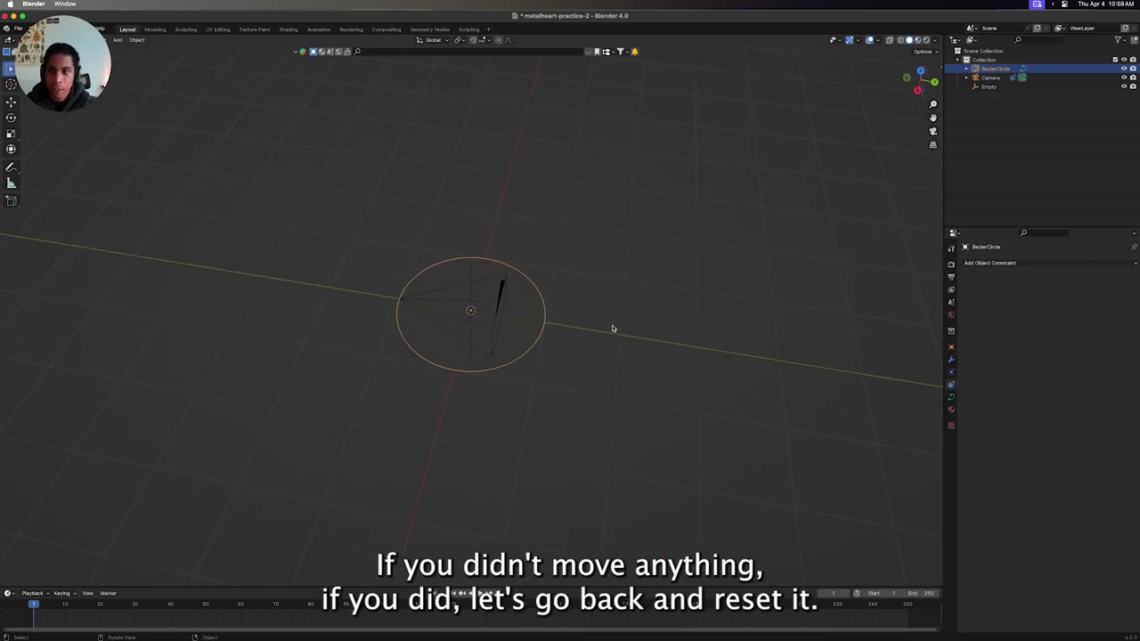
scroll(612, 329, down, 2)
middle_drag(547, 316, 546, 312)
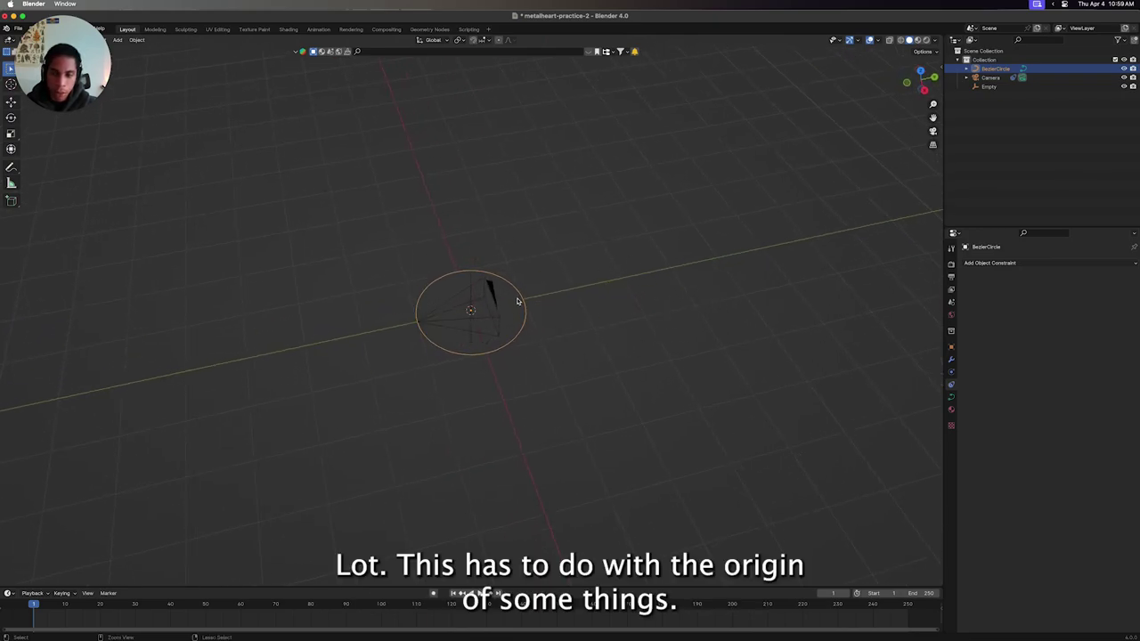
scroll(517, 301, down, 2)
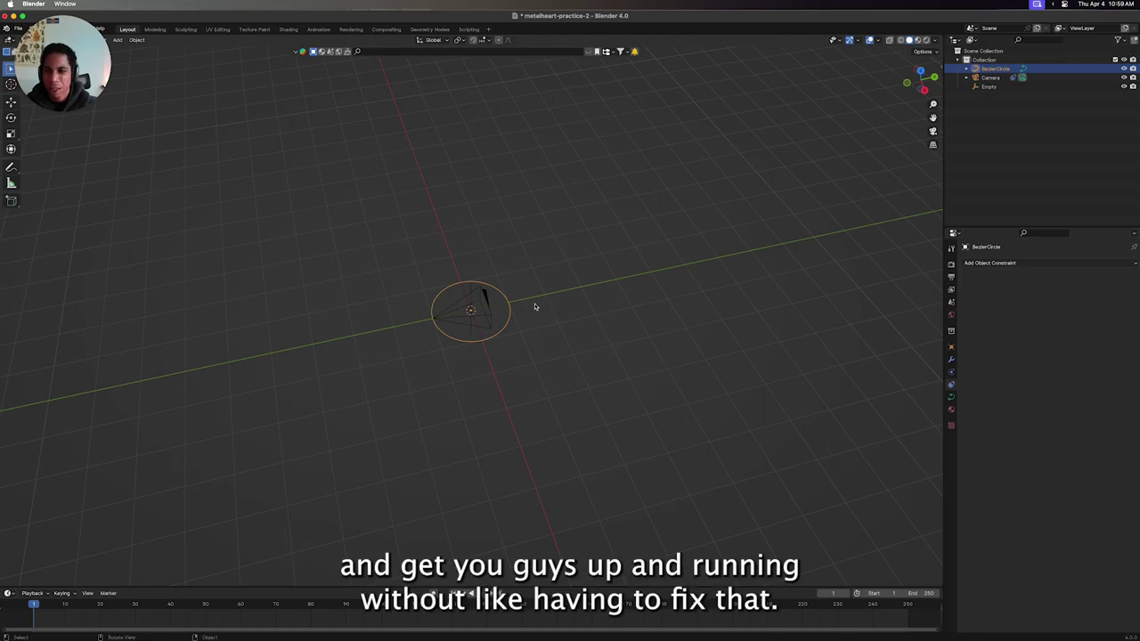
mouse_move(567, 320)
middle_down()
mouse_move(649, 321)
mouse_move(570, 319)
middle_up()
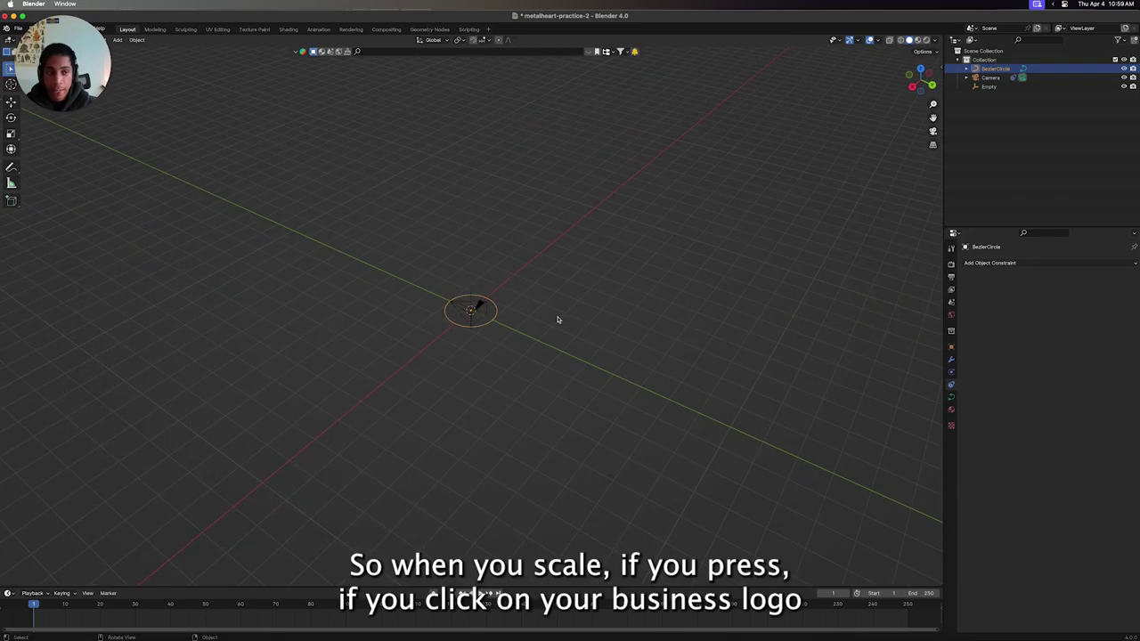
click(509, 317)
Scale up the BezierCircle path in two passes.
middle_drag(523, 326, 523, 323)
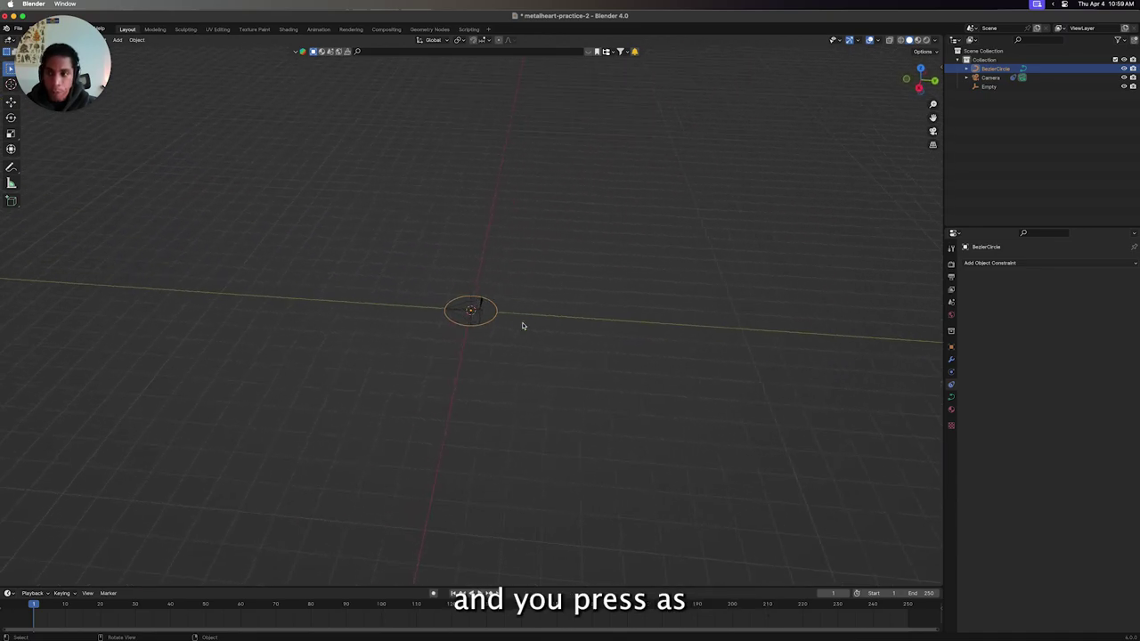
key(s)
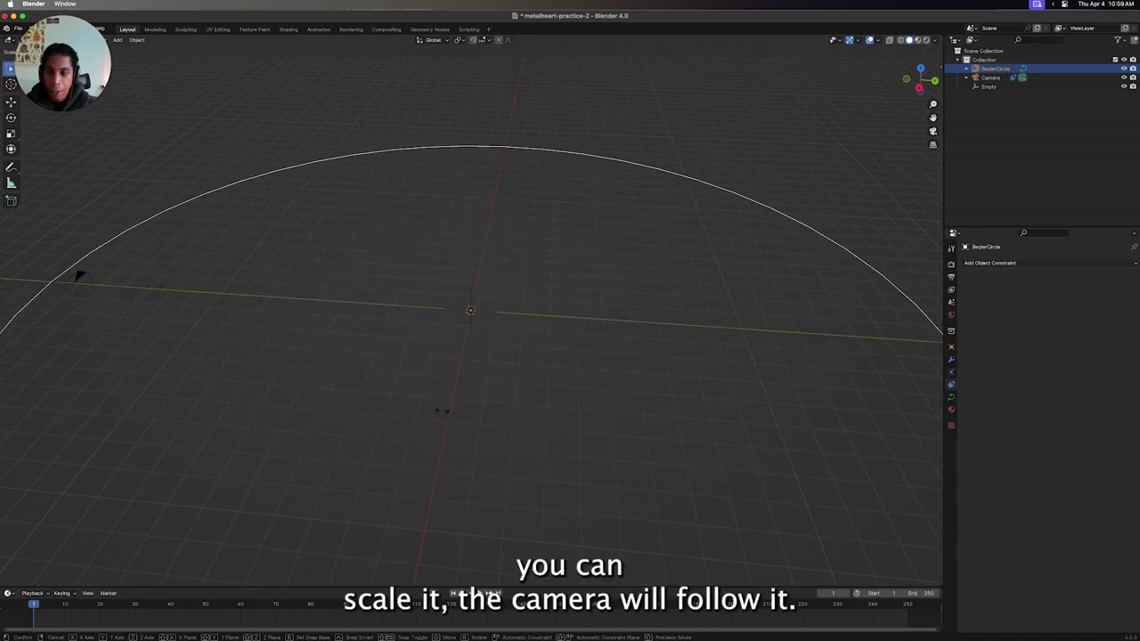
click(239, 389)
key(s)
click(733, 396)
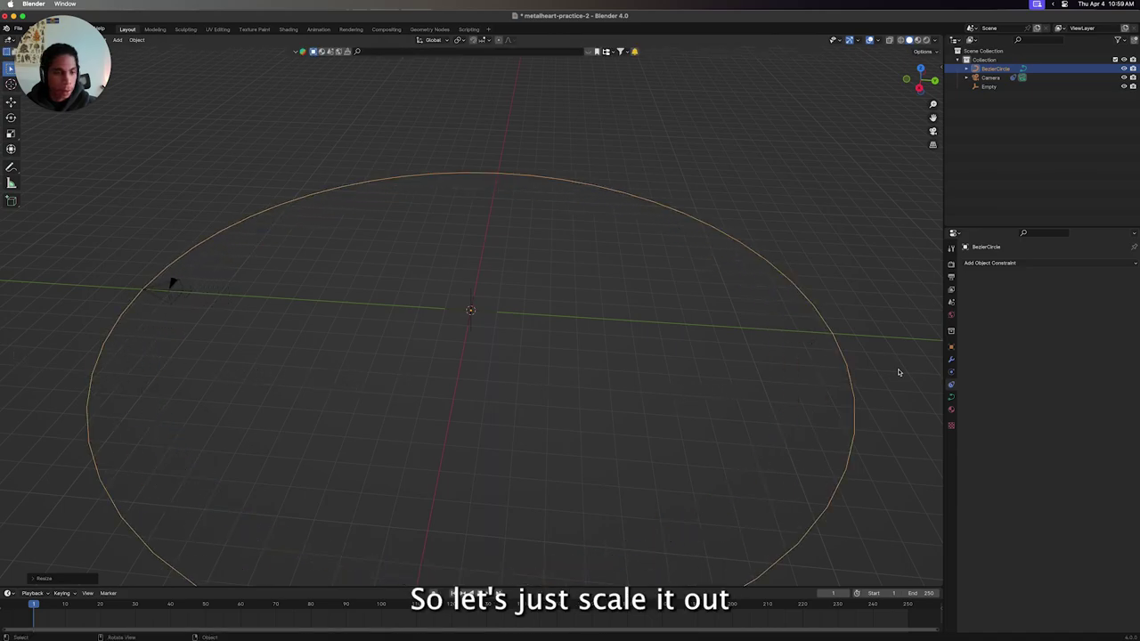
click(644, 365)
middle_drag(645, 365, 469, 359)
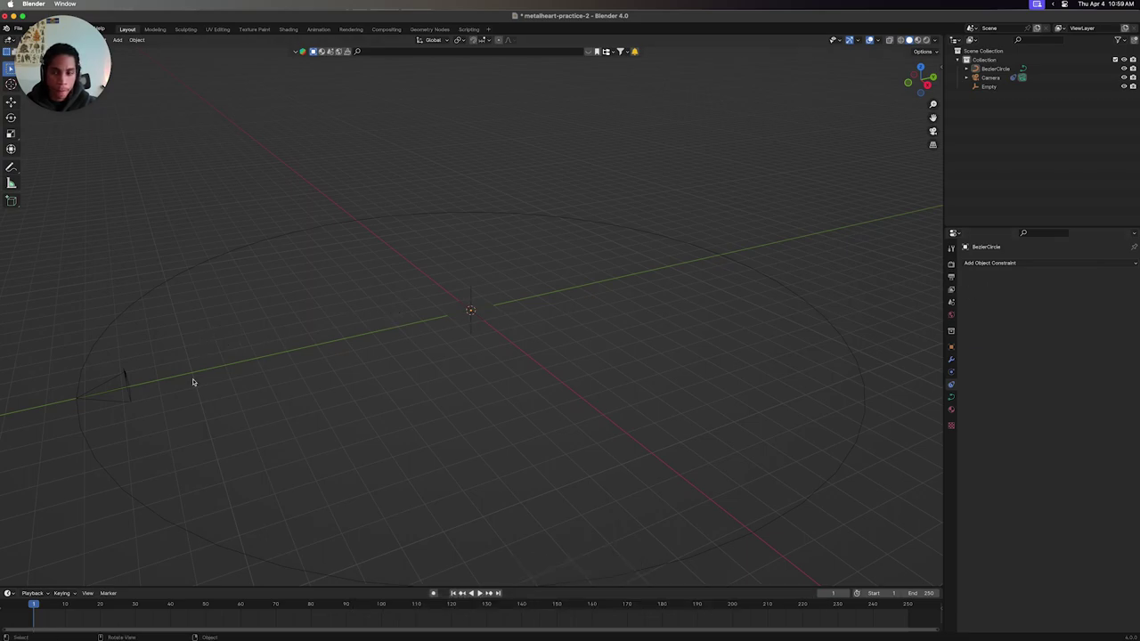
Add a Track To constraint aiming the camera at the Empty, and save.
click(124, 389)
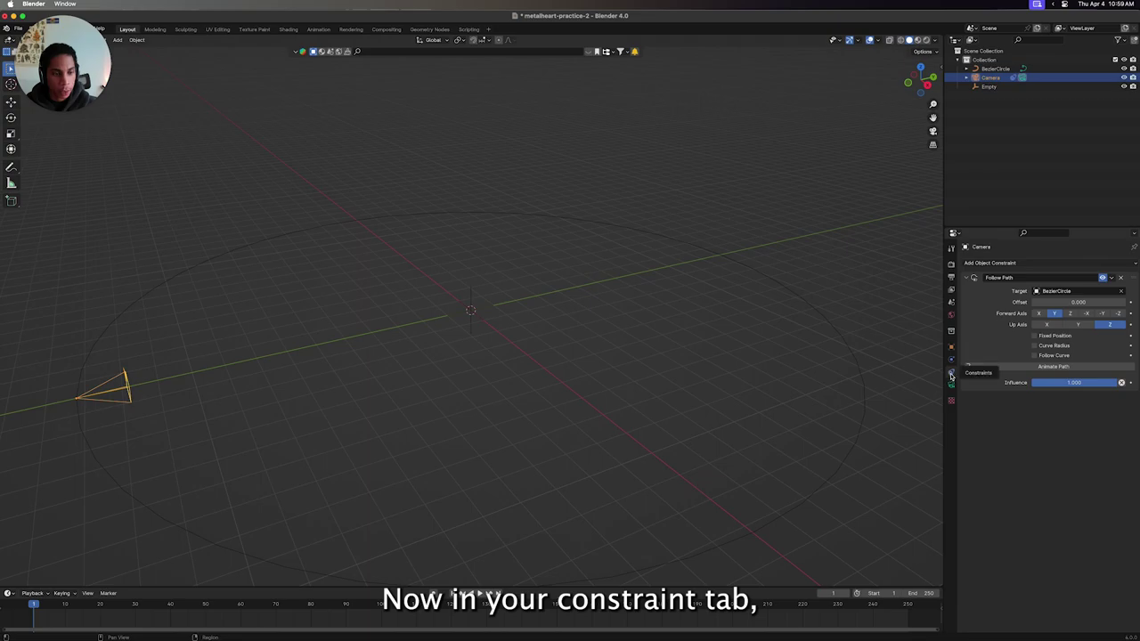
click(1010, 264)
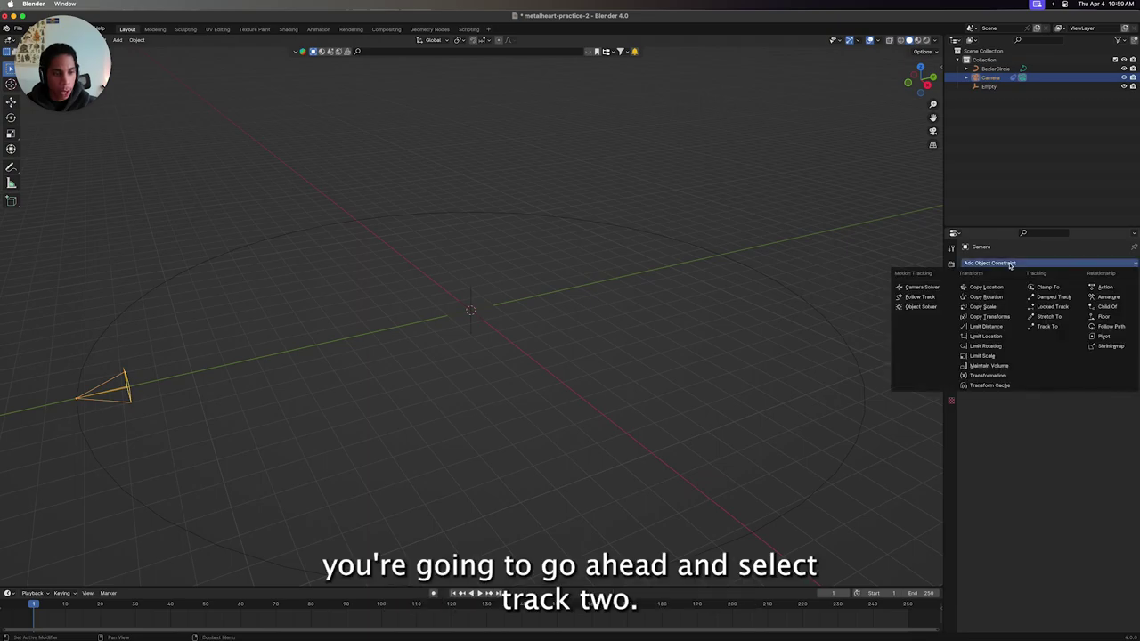
click(1047, 327)
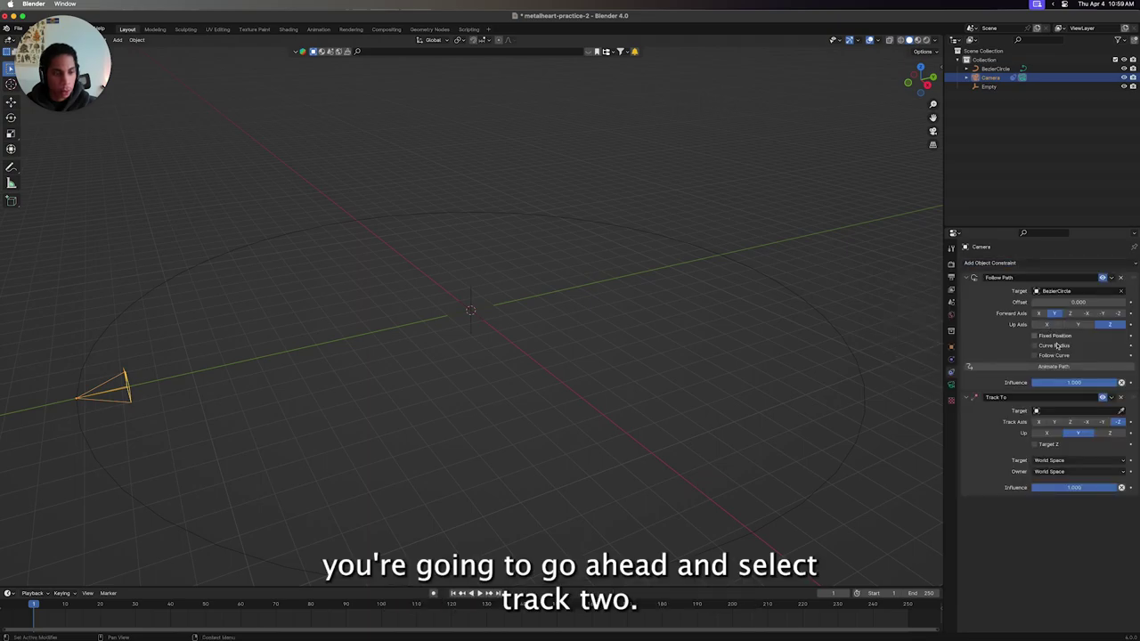
click(1059, 411)
click(1048, 441)
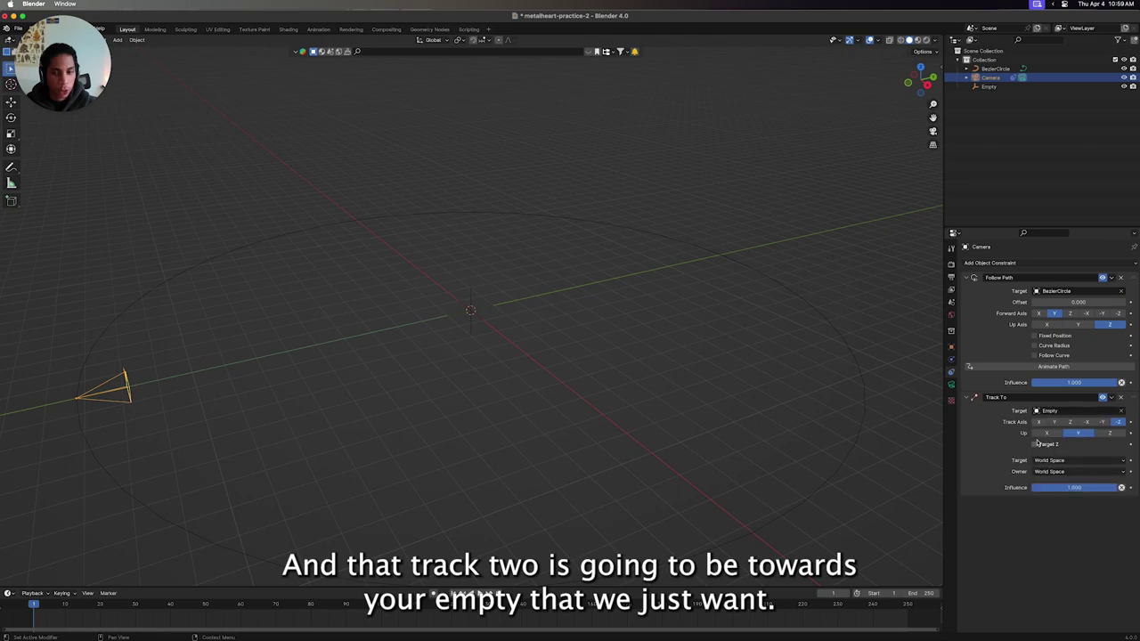
click(989, 86)
key(ctrl+s)
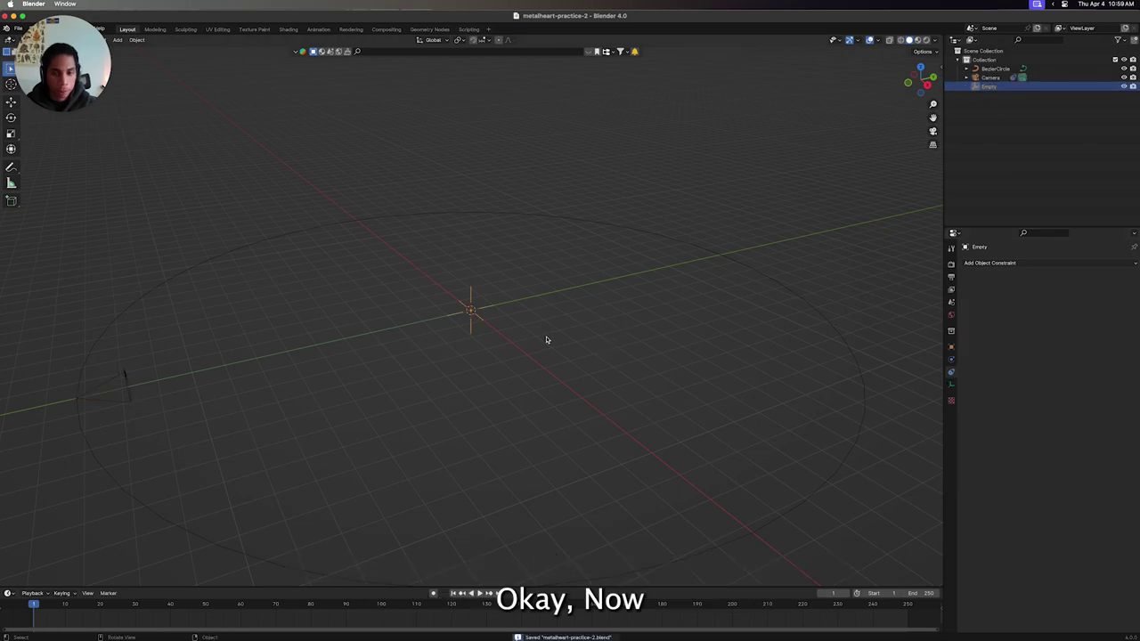
Slide the camera's Follow Path offset to preview its orbit position.
key(alt+a)
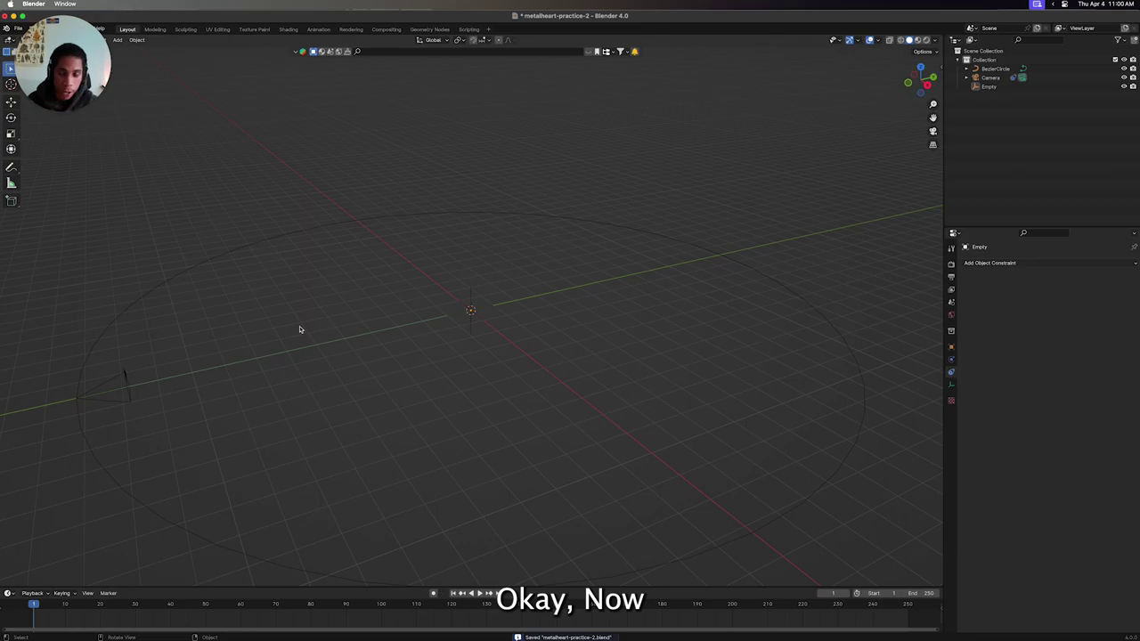
click(990, 78)
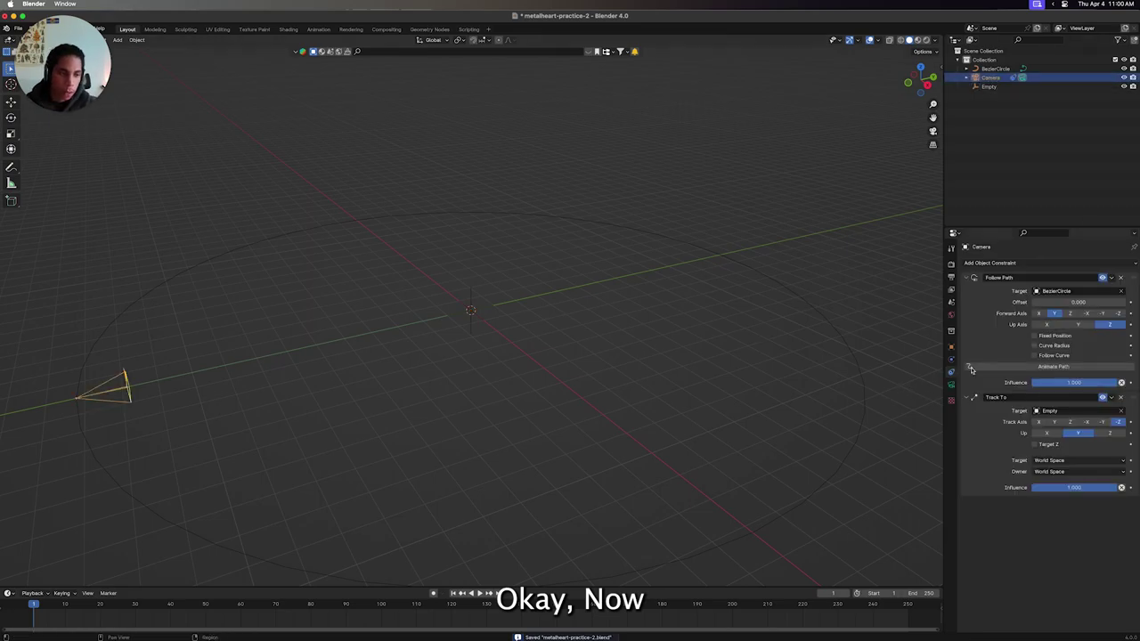
mouse_move(1077, 302)
mouse_down()
mouse_move(1121, 301)
mouse_move(1037, 302)
mouse_up()
double_click(1071, 302)
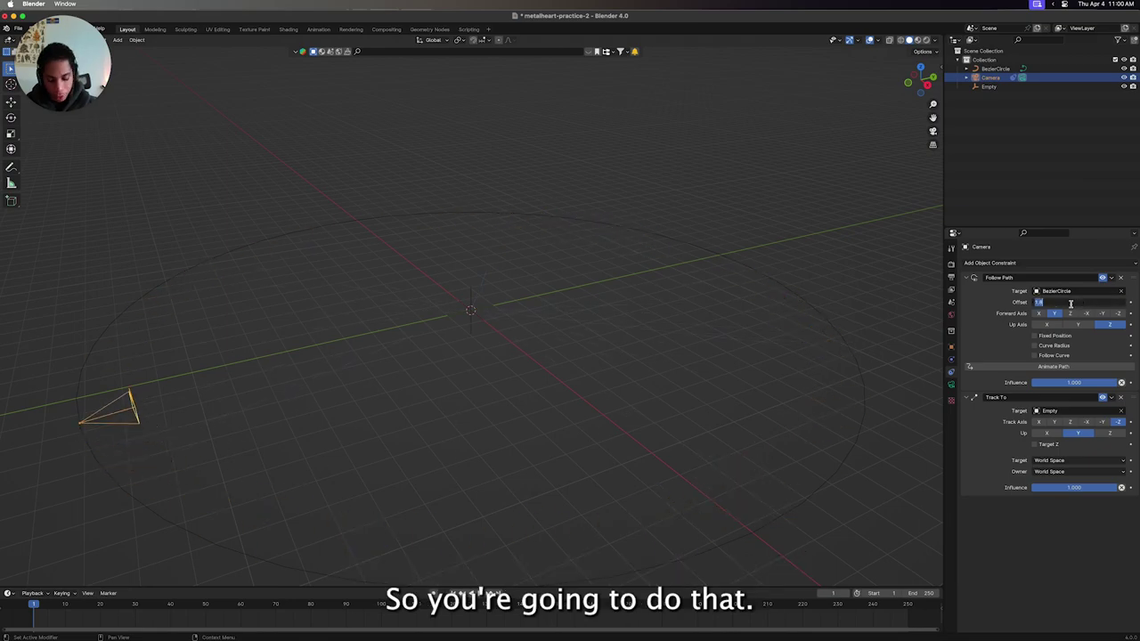
Reset the camera's path offset to 0 and save.
key(Return)
middle_drag(389, 446, 421, 432)
key(super+s)
Create a new collection named 'metal heart object' and save.
right_click(991, 112)
click(980, 106)
double_click(985, 95)
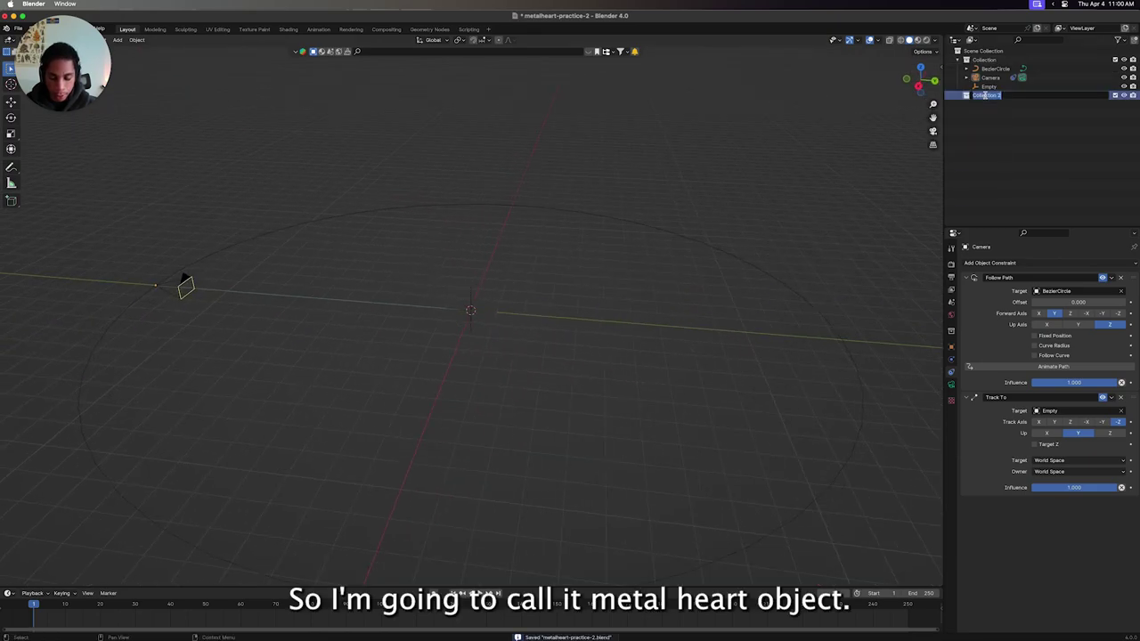
text(metal heart object)
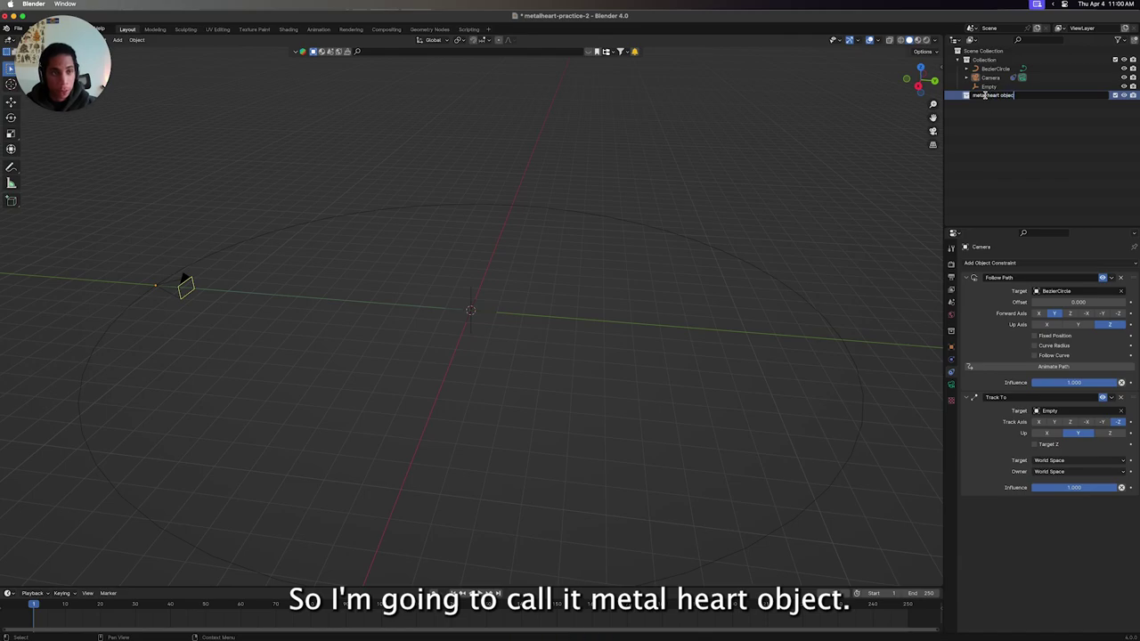
key(Return)
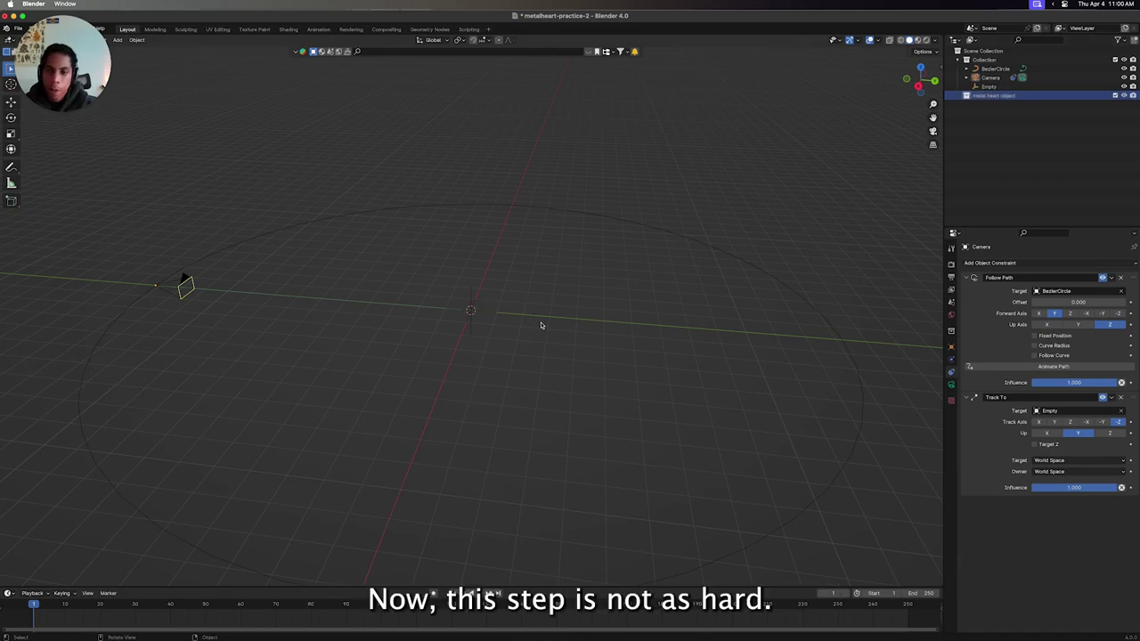
key(cmd+s)
Add a UV sphere at the origin inside the new collection.
scroll(542, 329, left, 5)
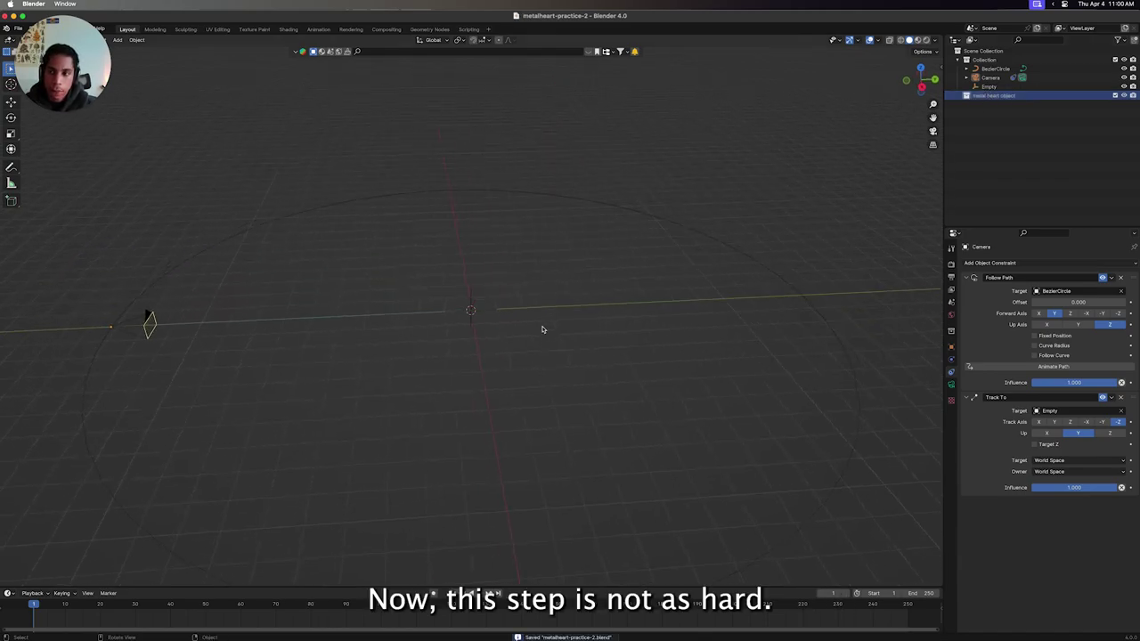
scroll(542, 330, left, 3)
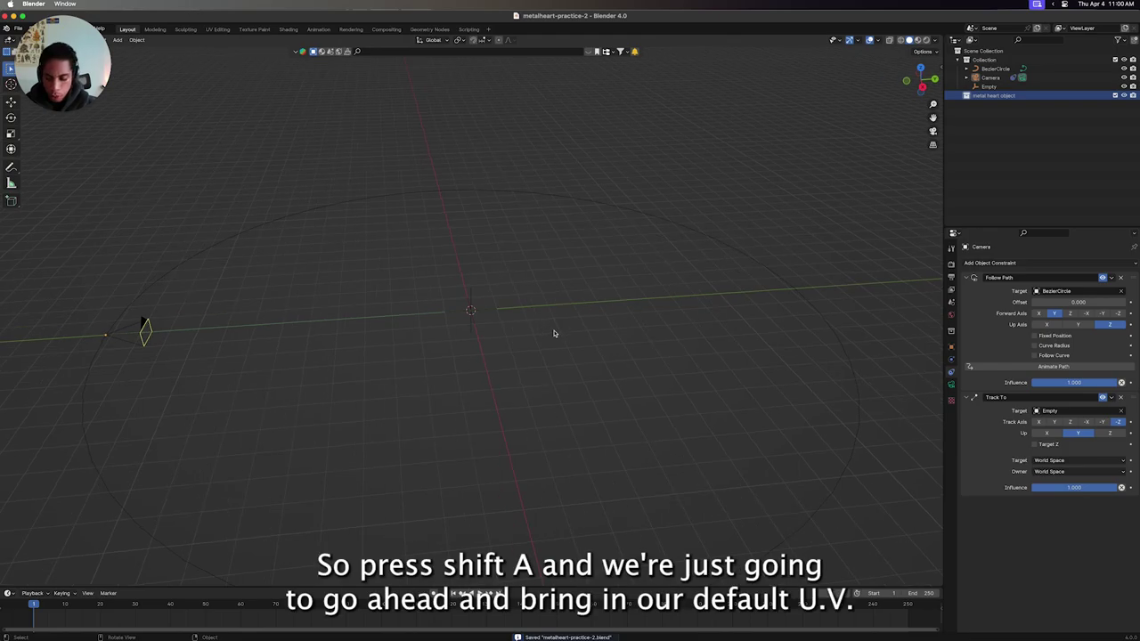
key(shift+a)
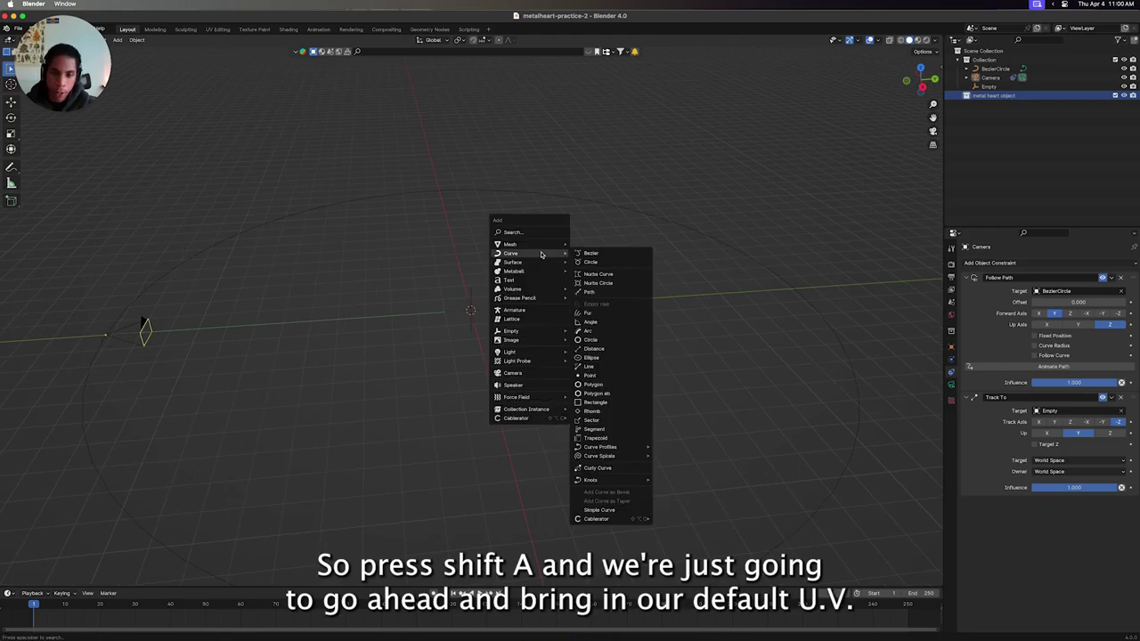
mouse_move(510, 244)
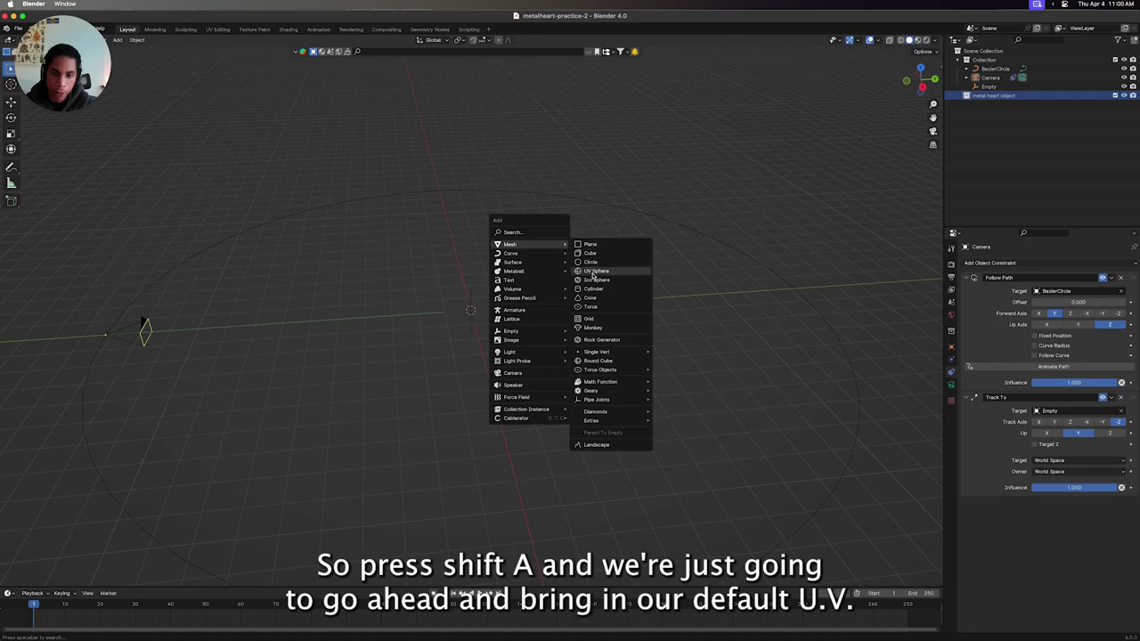
click(593, 272)
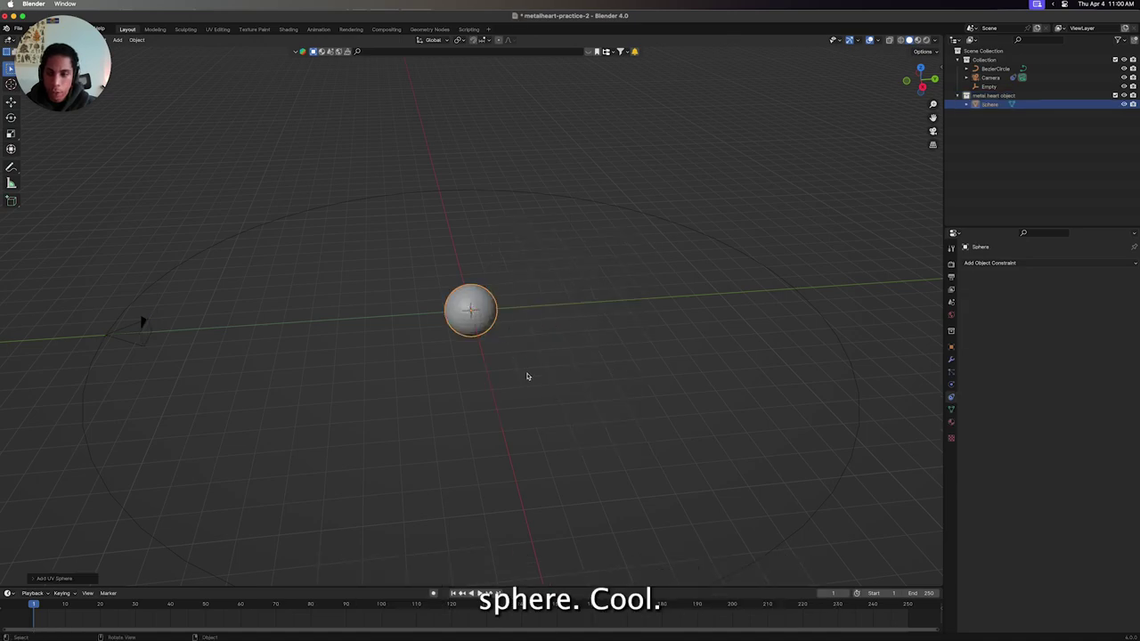
middle_drag(527, 376, 526, 377)
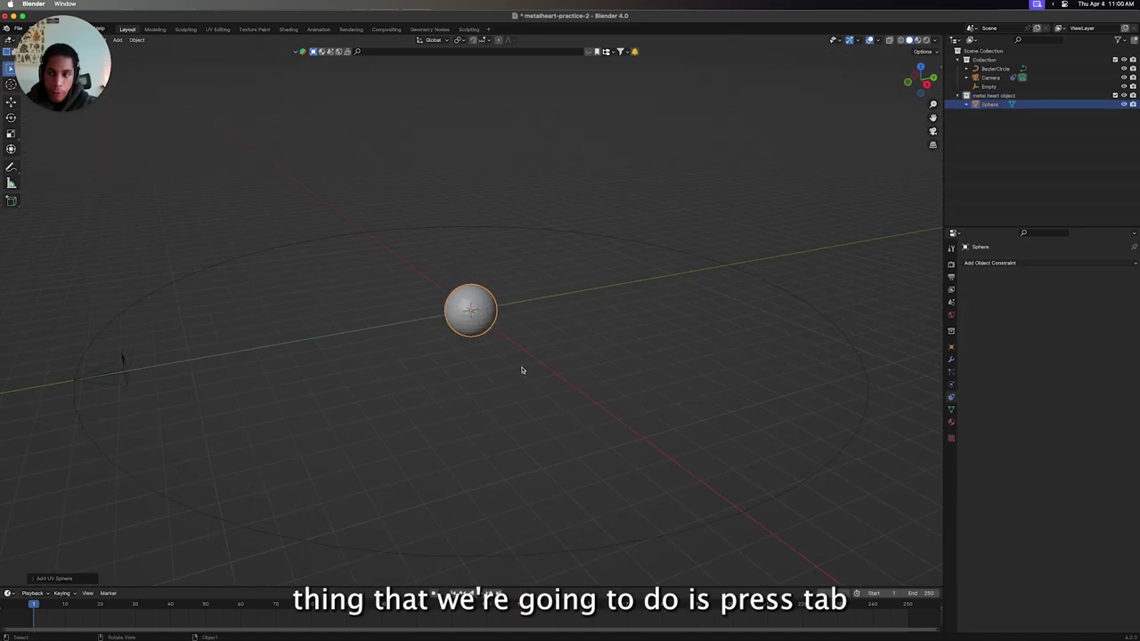
Extrude all UV sphere faces individually outward into spikes, then return to Object Mode.
key(Tab)
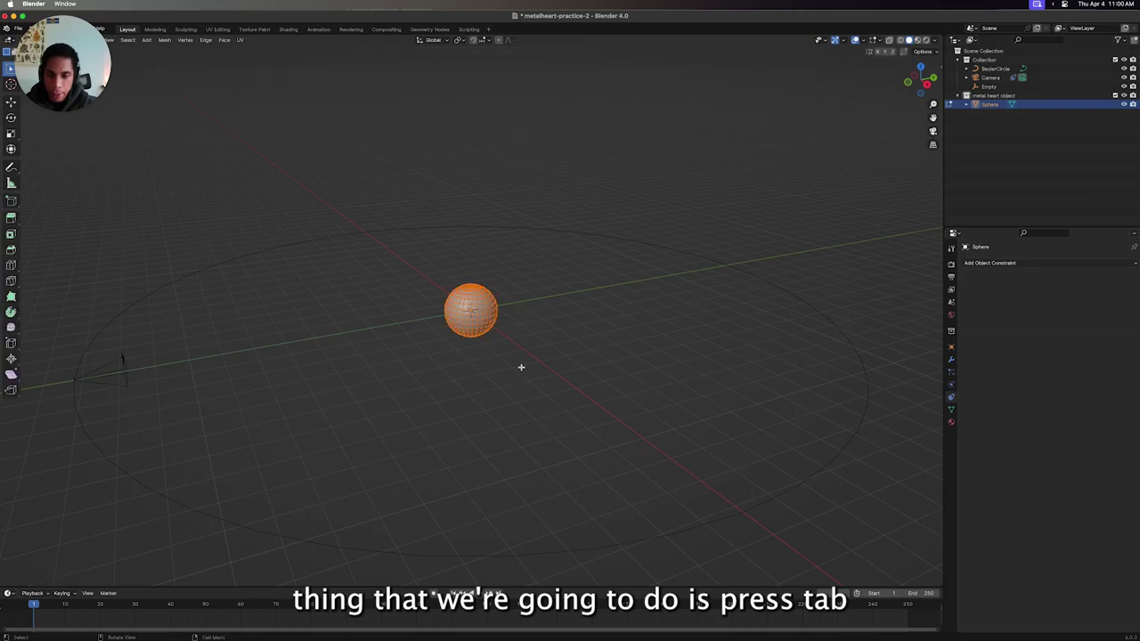
key(3)
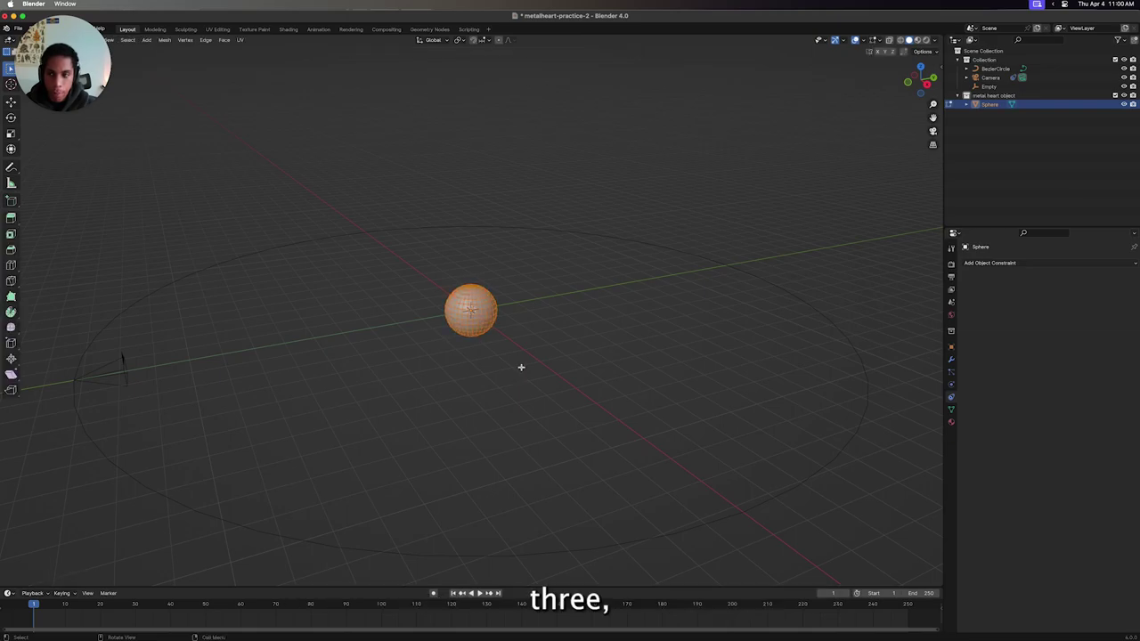
scroll(521, 367, left, 5)
ctrl+scroll(521, 366, up, 5)
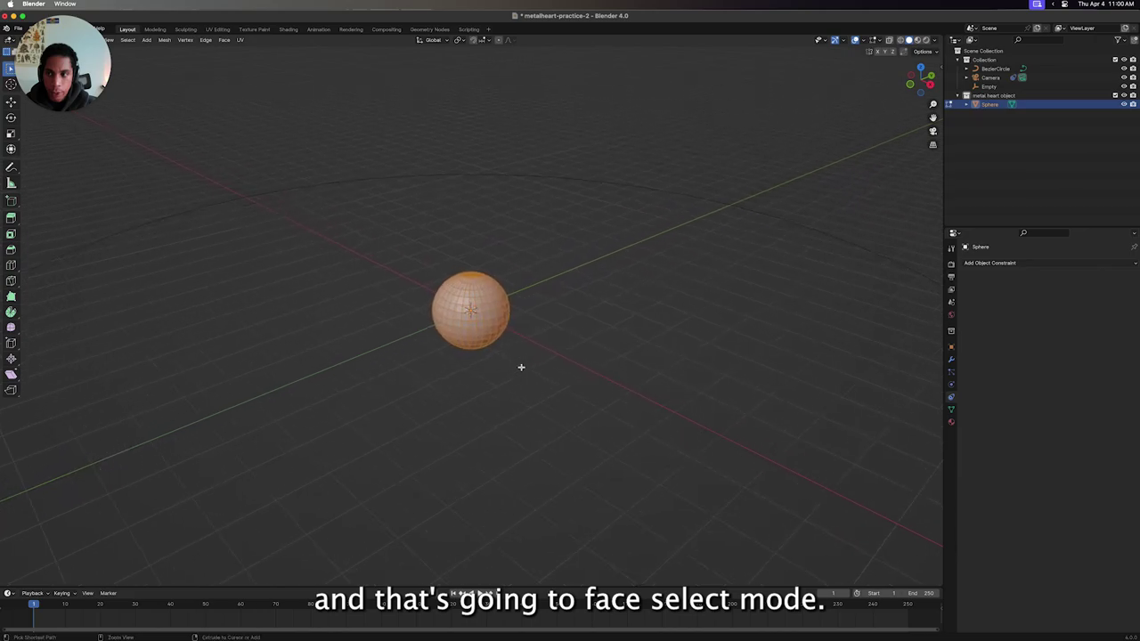
scroll(521, 367, up, 1)
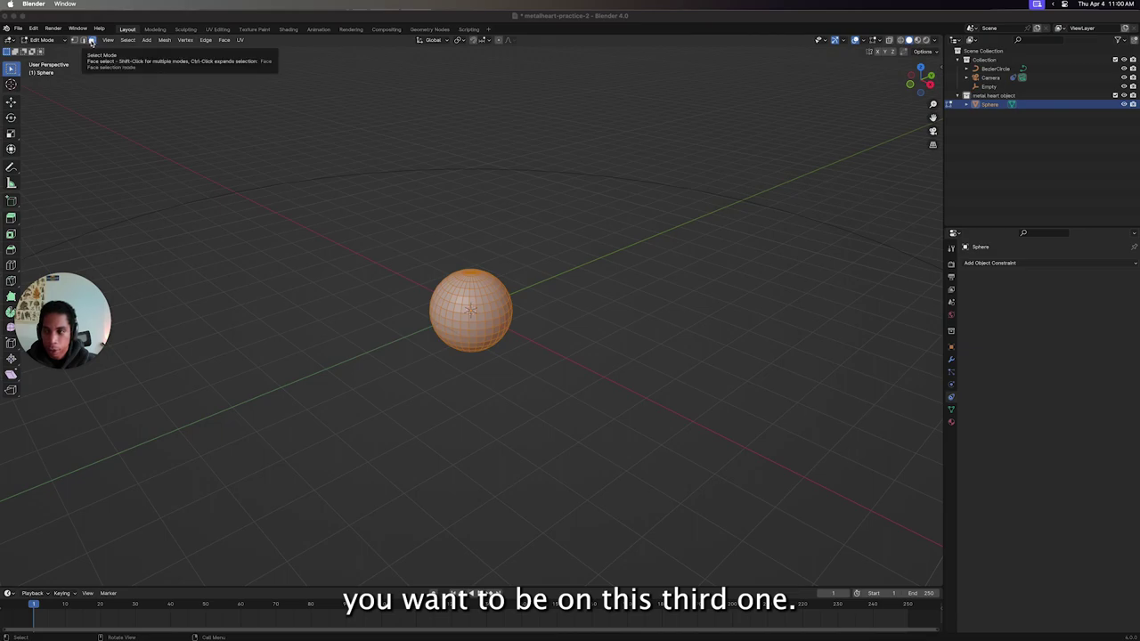
click(91, 42)
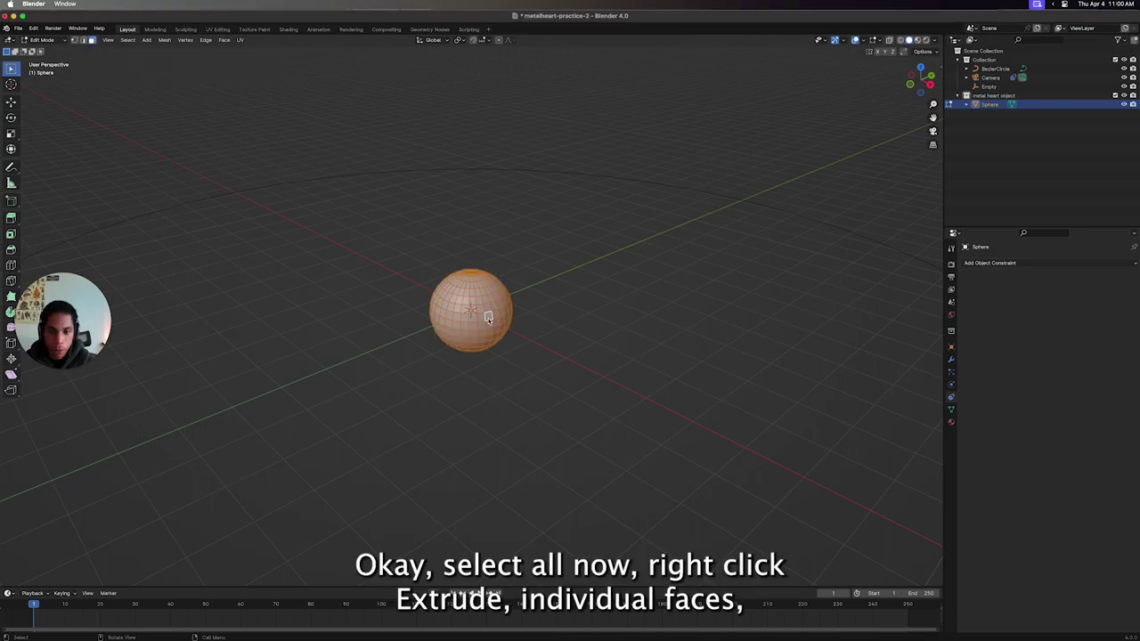
right_click(488, 318)
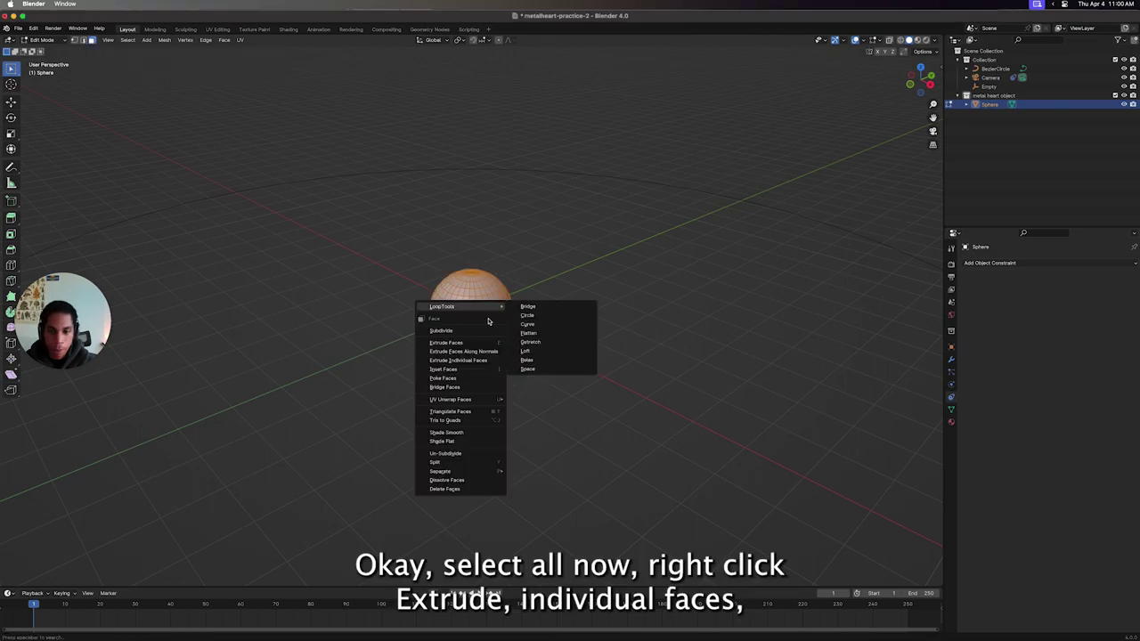
click(488, 364)
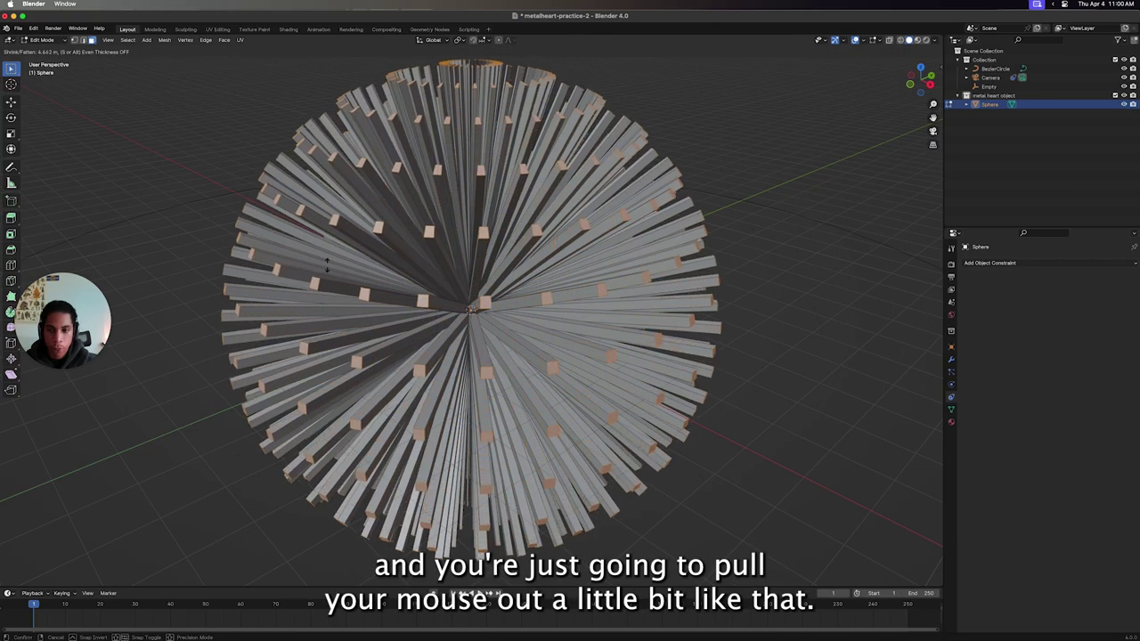
click(356, 281)
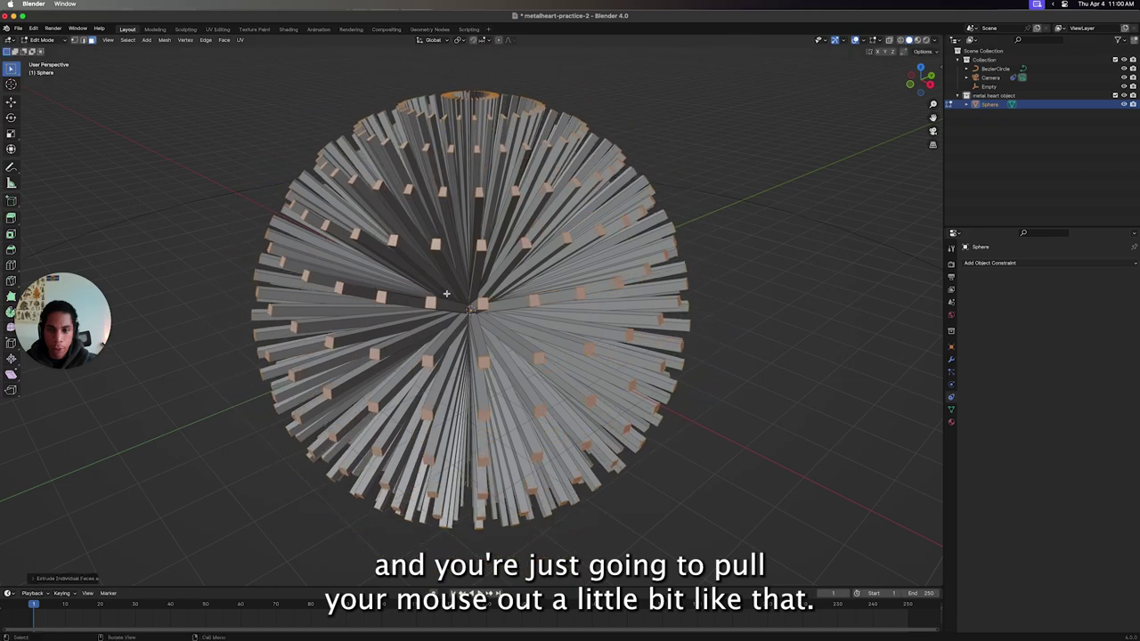
middle_drag(447, 295, 525, 312)
scroll(515, 308, down, 4)
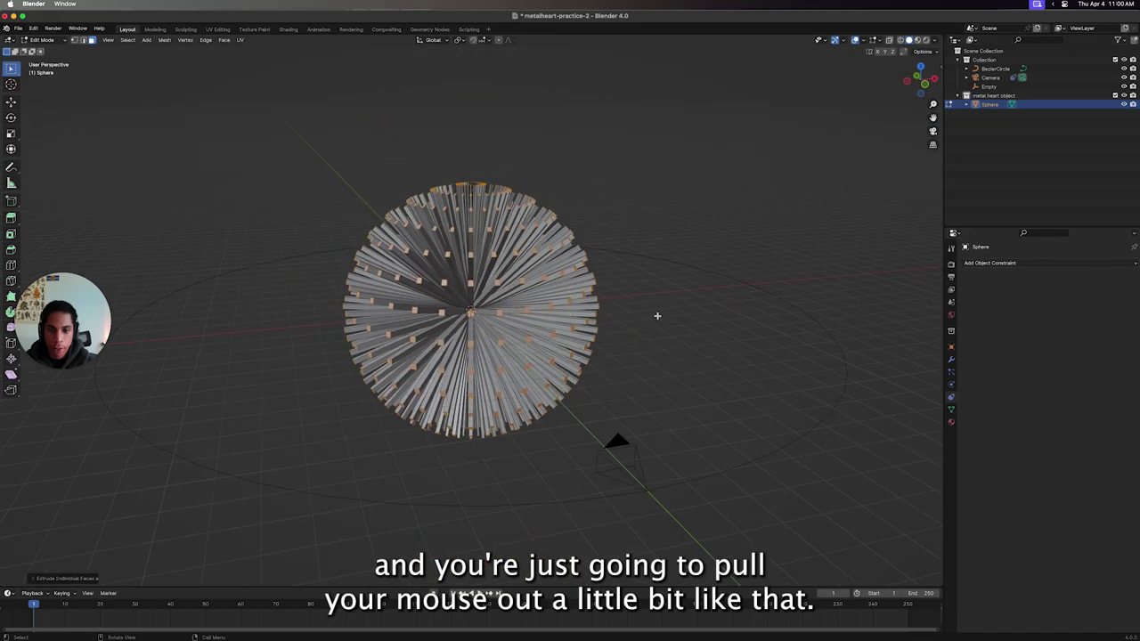
key(Tab)
middle_drag(658, 316, 656, 317)
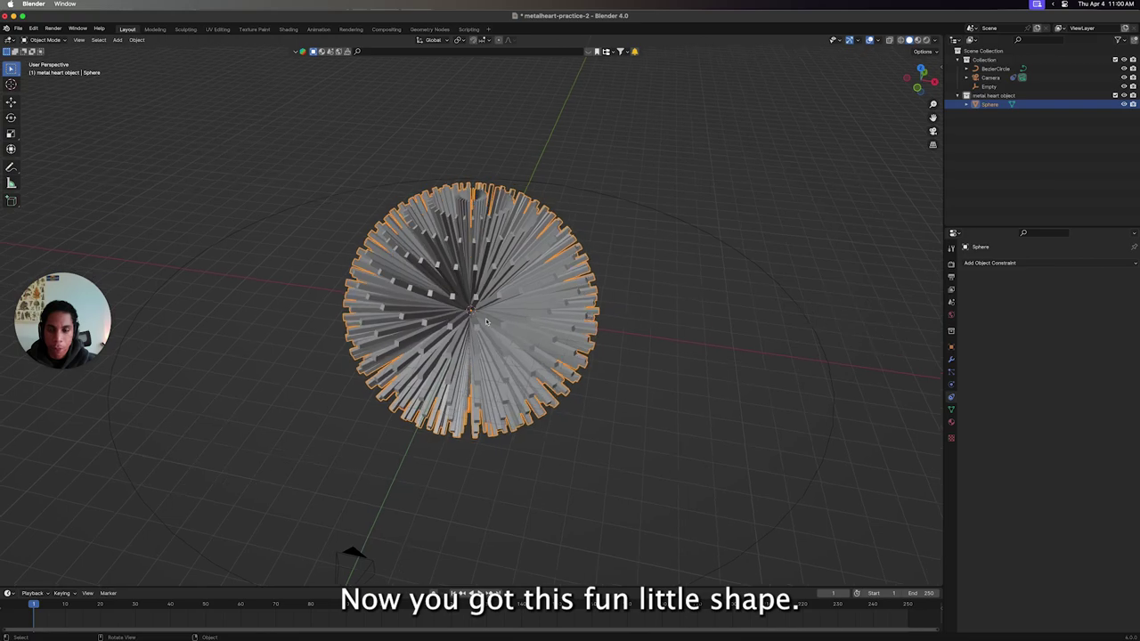
View the spiky sphere through the camera, zoom back out, and save.
key(super+s)
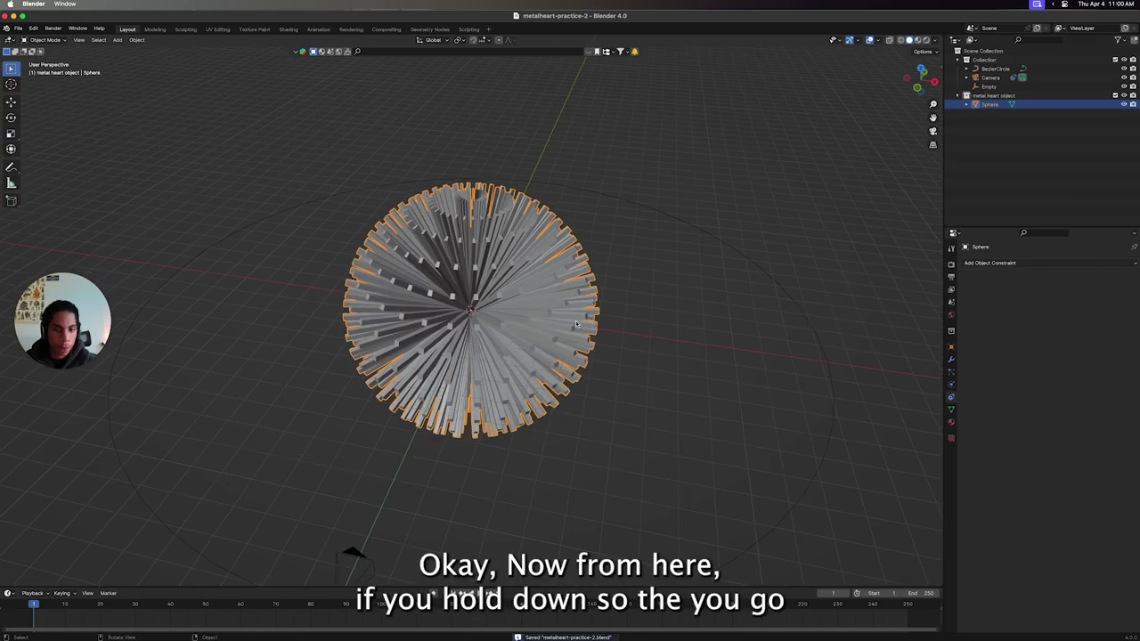
middle_drag(576, 324, 576, 325)
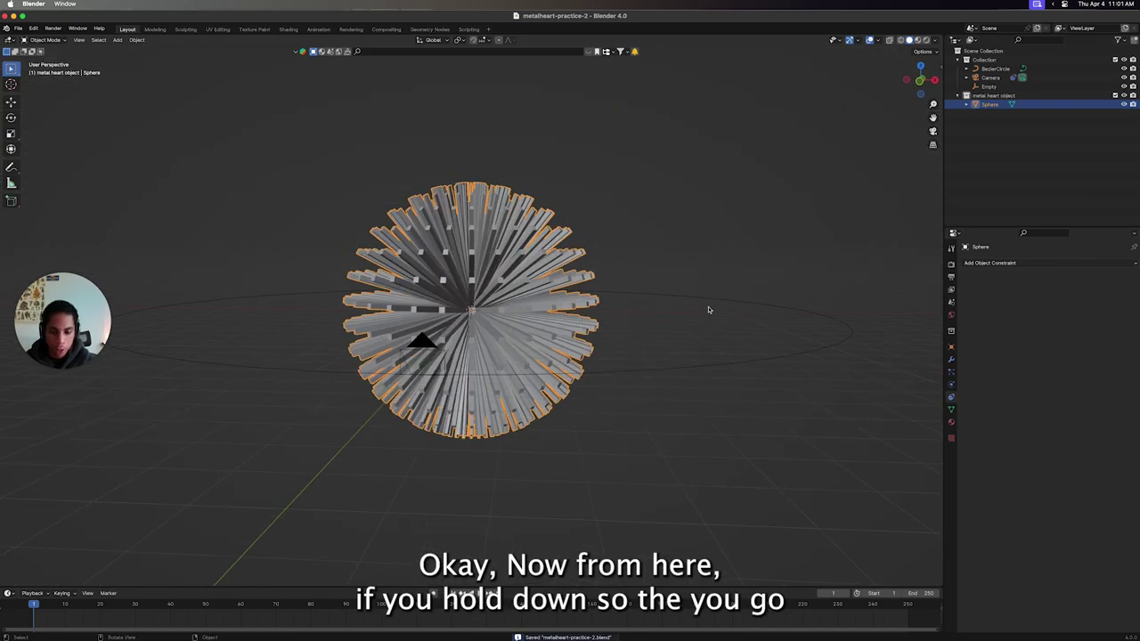
key(grave)
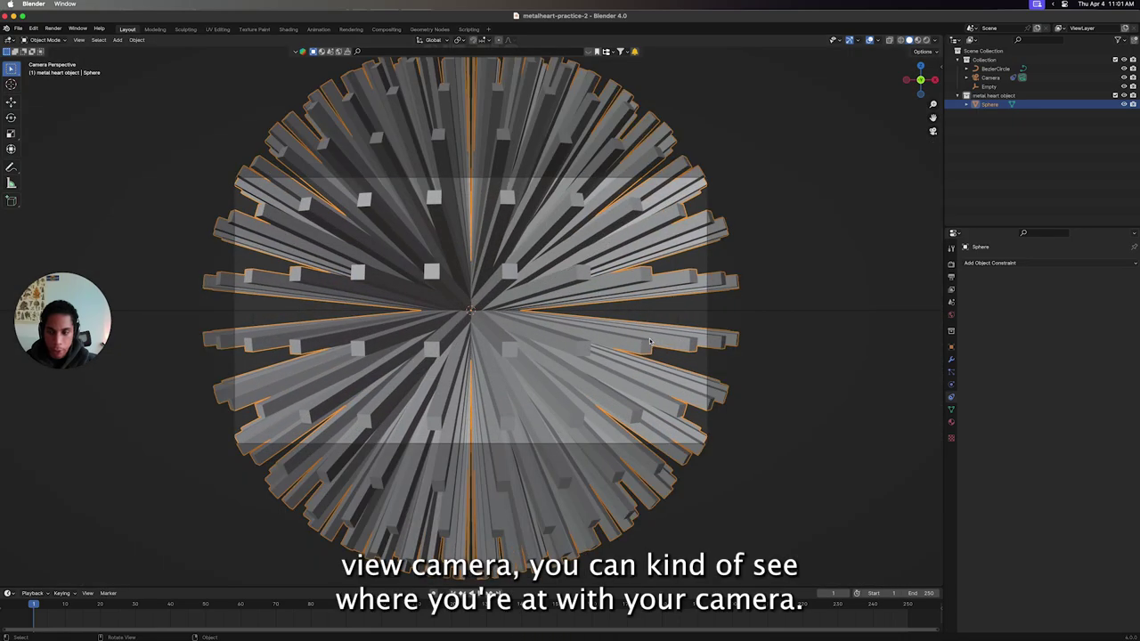
middle_drag(652, 341, 641, 351)
scroll(623, 365, down, 3)
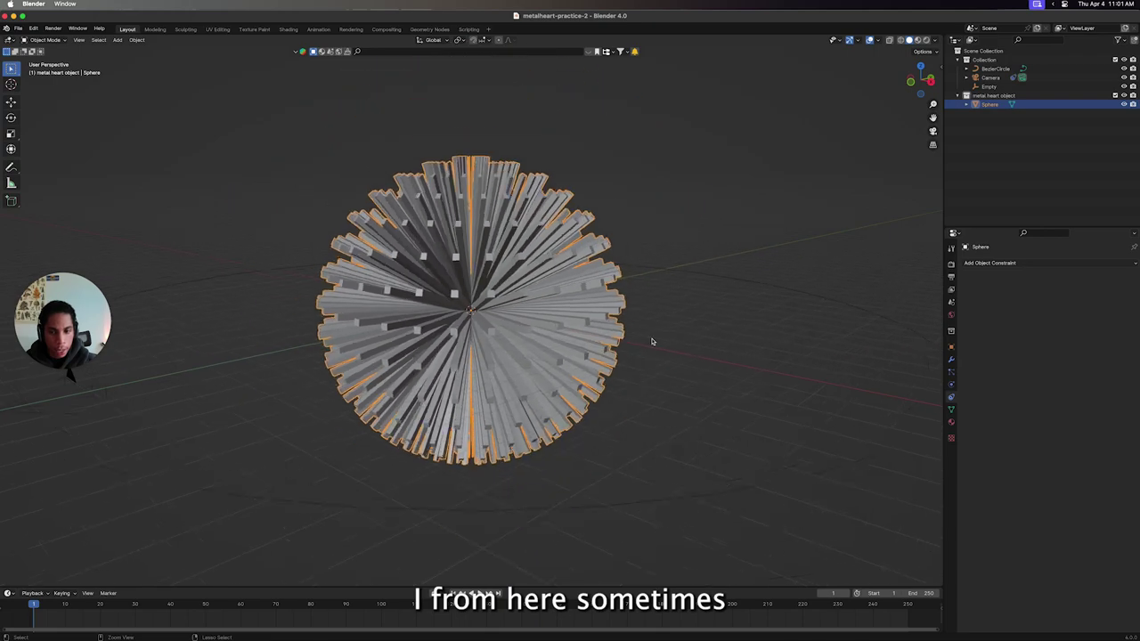
scroll(614, 374, down, 3)
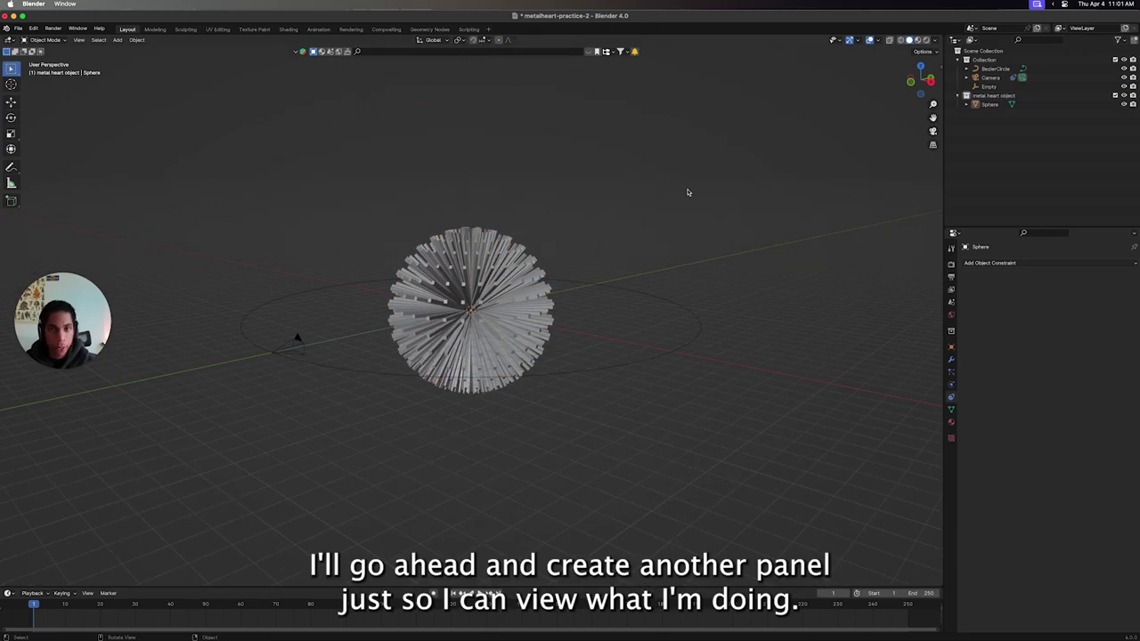
key(ctrl+s)
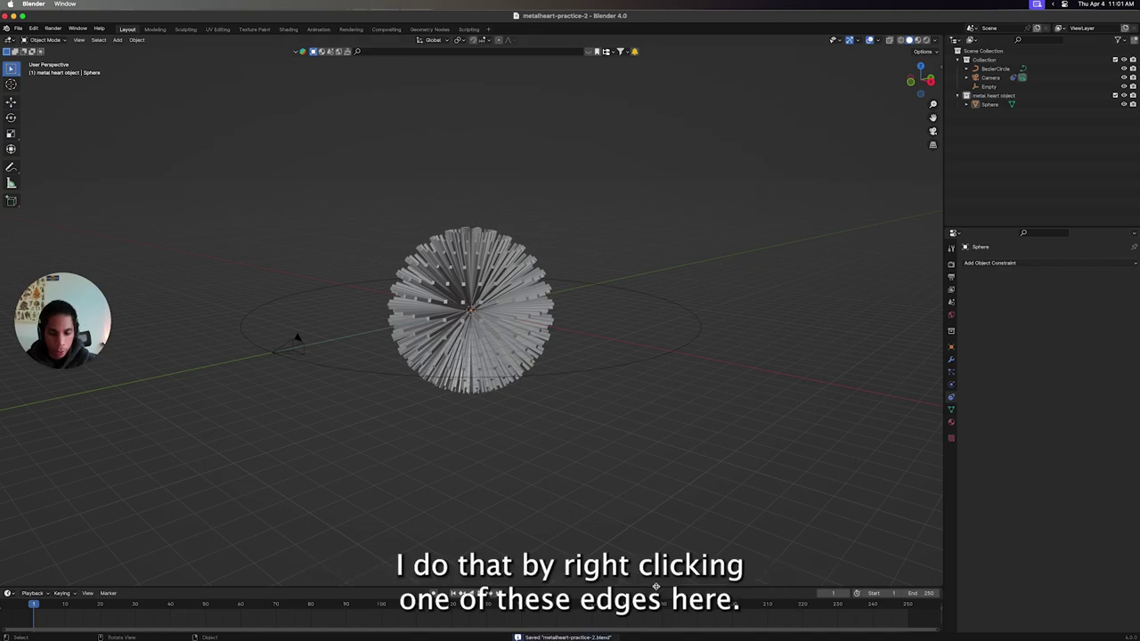
Split the viewport and set the right view to look through the camera.
right_click(656, 587)
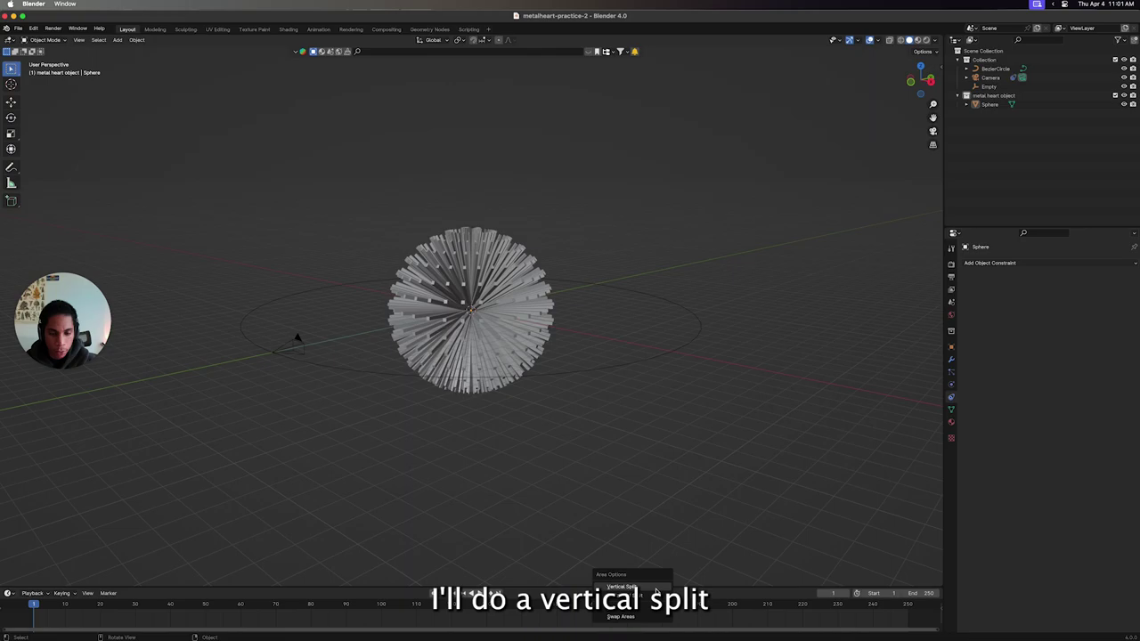
click(656, 591)
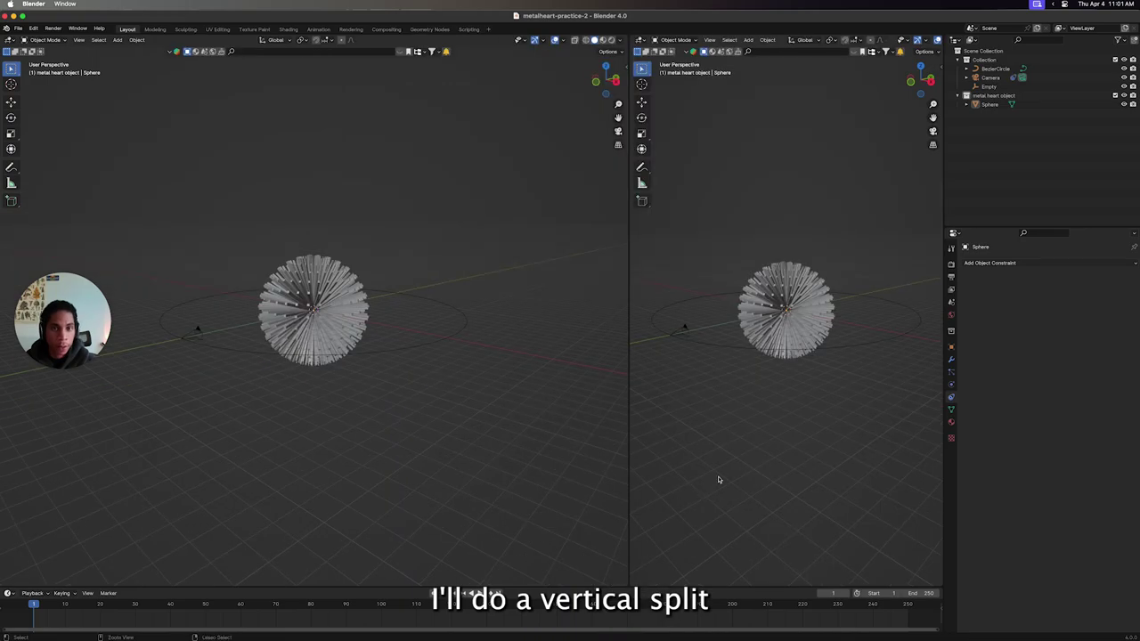
key(grave)
click(741, 316)
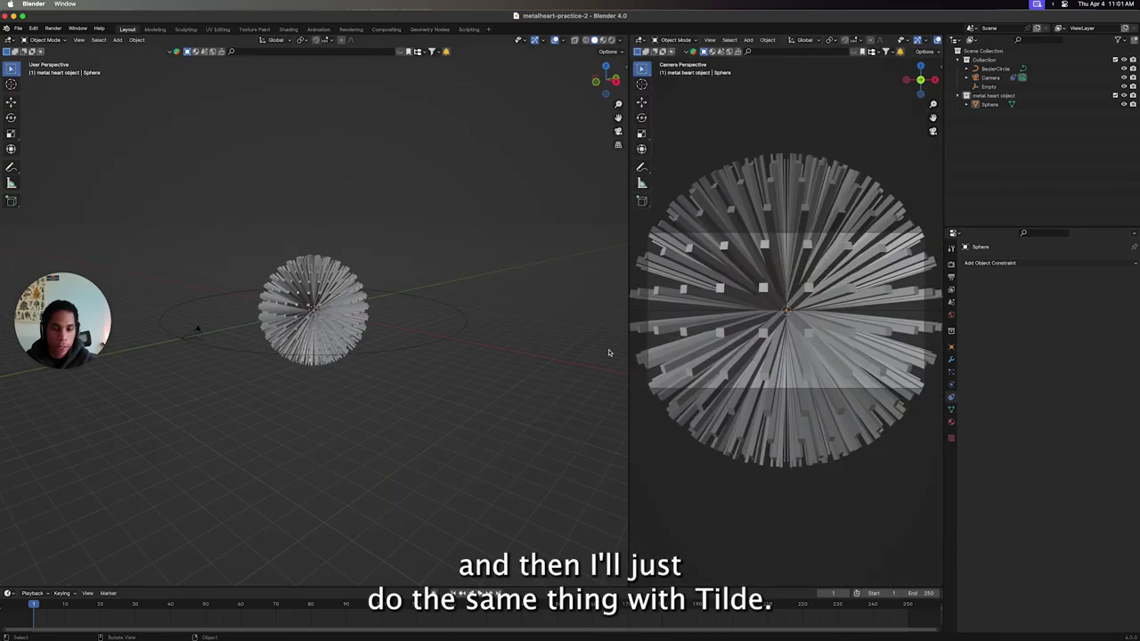
Scale up the BezierCircle orbit path and save the file.
click(412, 347)
key(s)
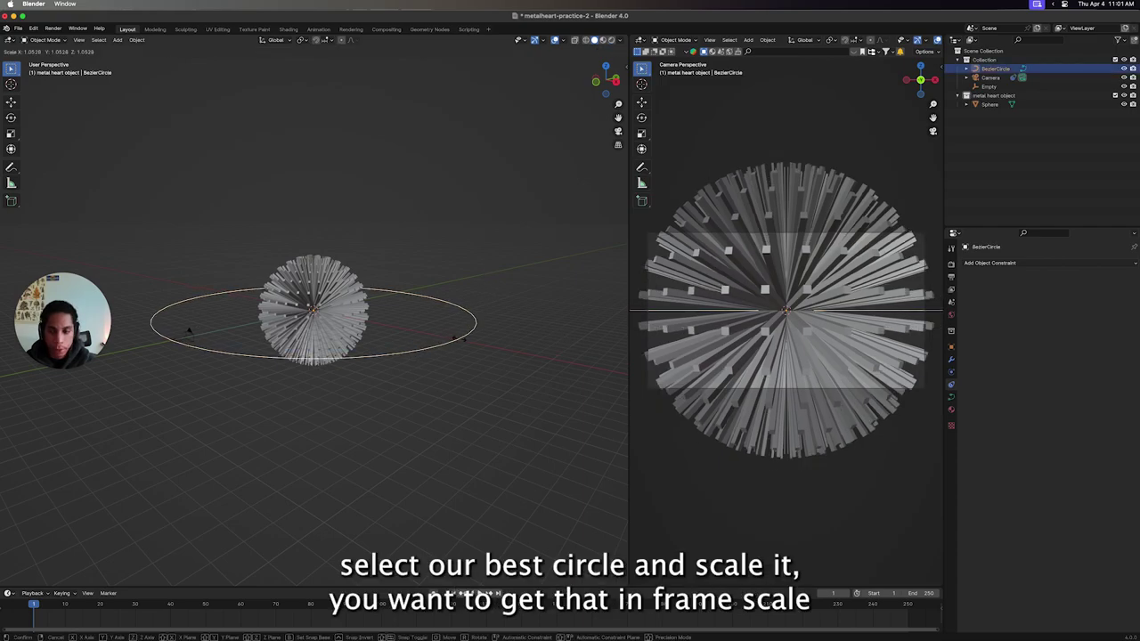
click(611, 351)
key(s)
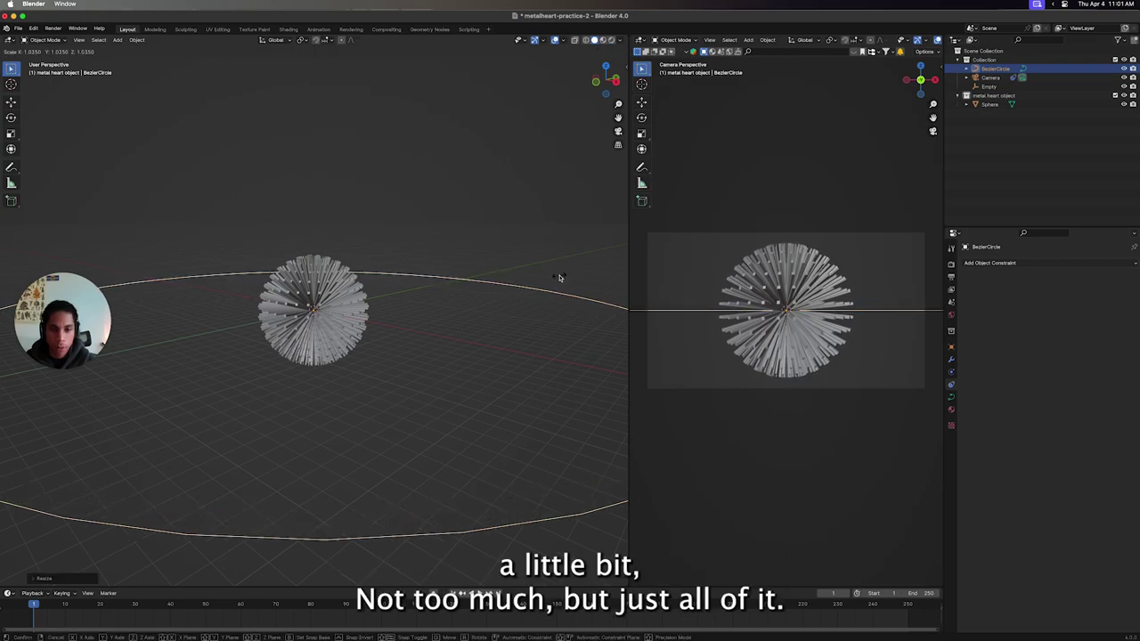
click(559, 277)
middle_drag(560, 277, 465, 219)
key(super+s)
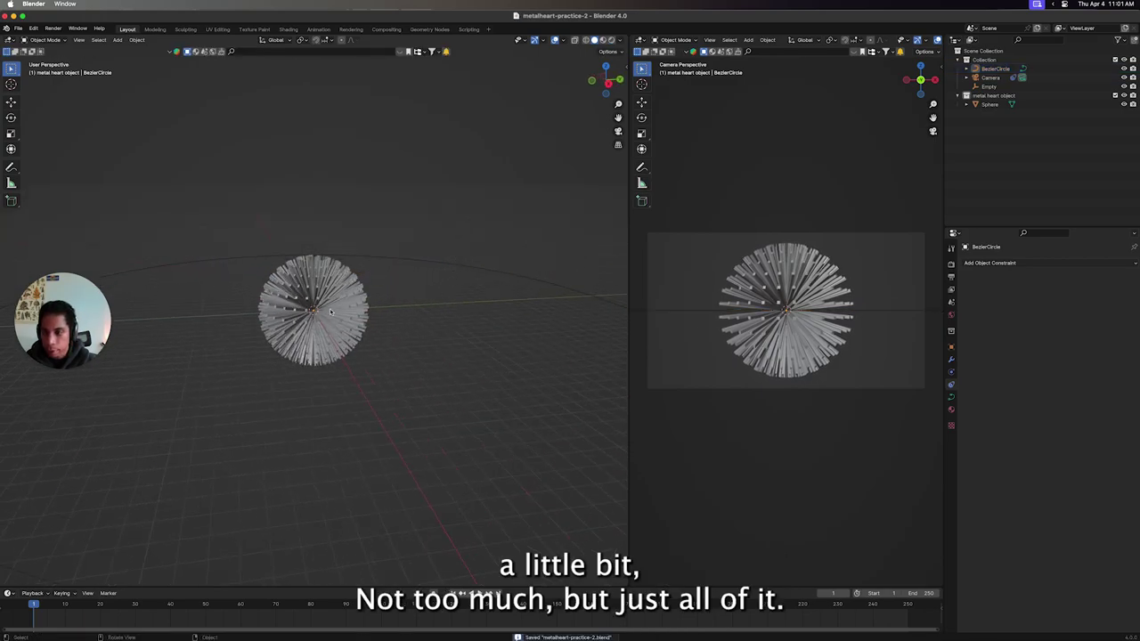
Select the spiky sphere.
click(314, 311)
click(414, 317)
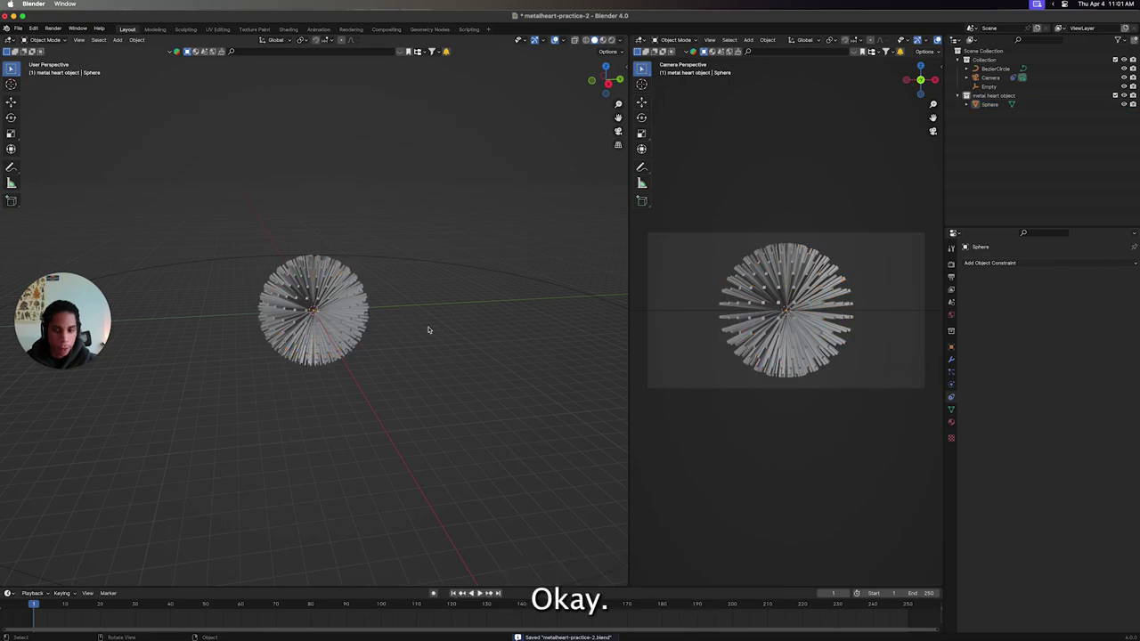
click(363, 329)
scroll(388, 329, right, 3)
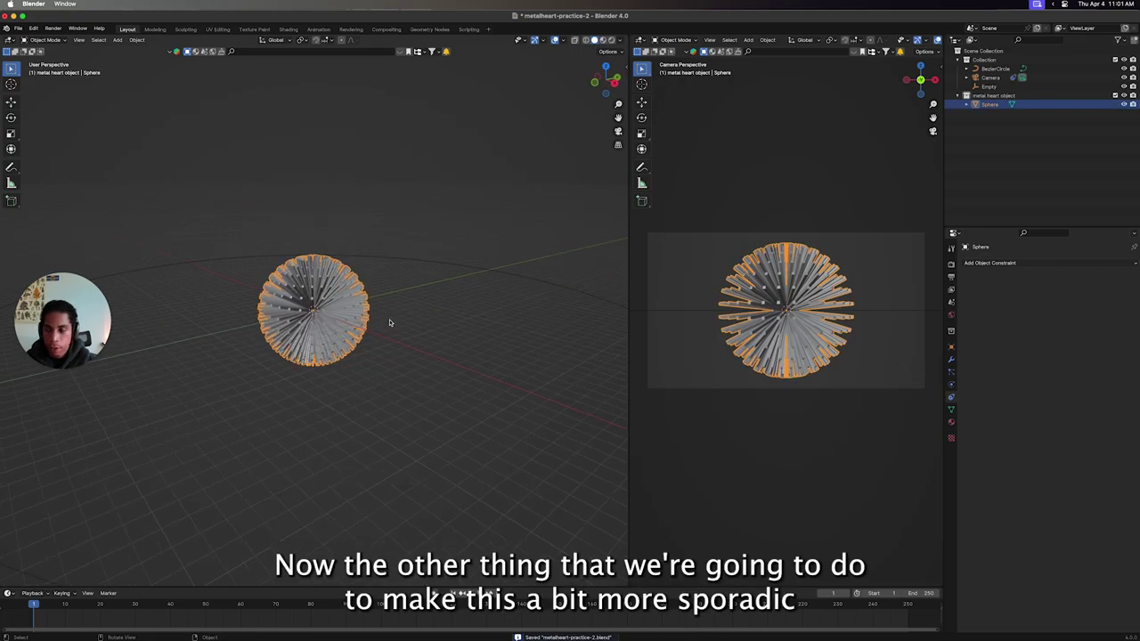
Switch the spiky sphere into Sculpt Mode and choose the Grab brush.
click(45, 42)
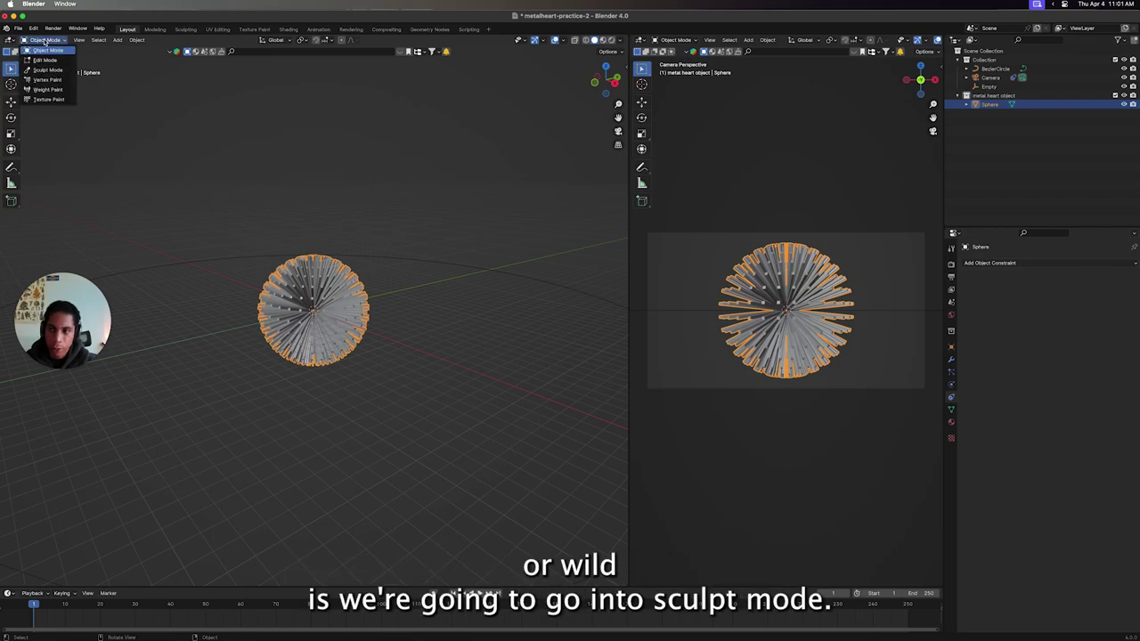
click(48, 71)
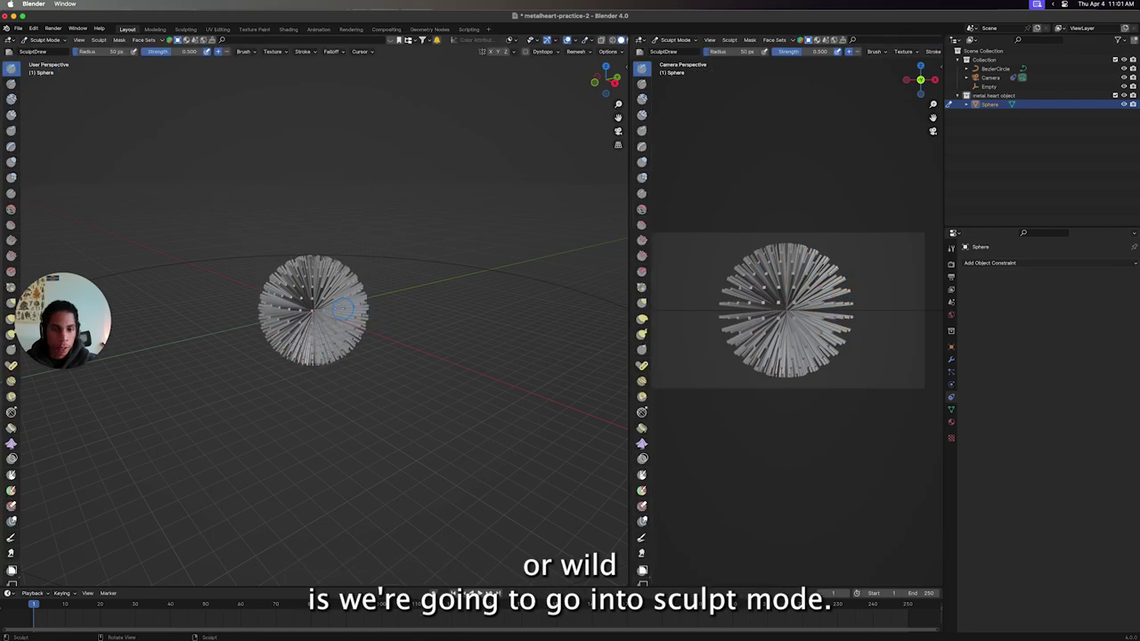
middle_drag(179, 561, 53, 566)
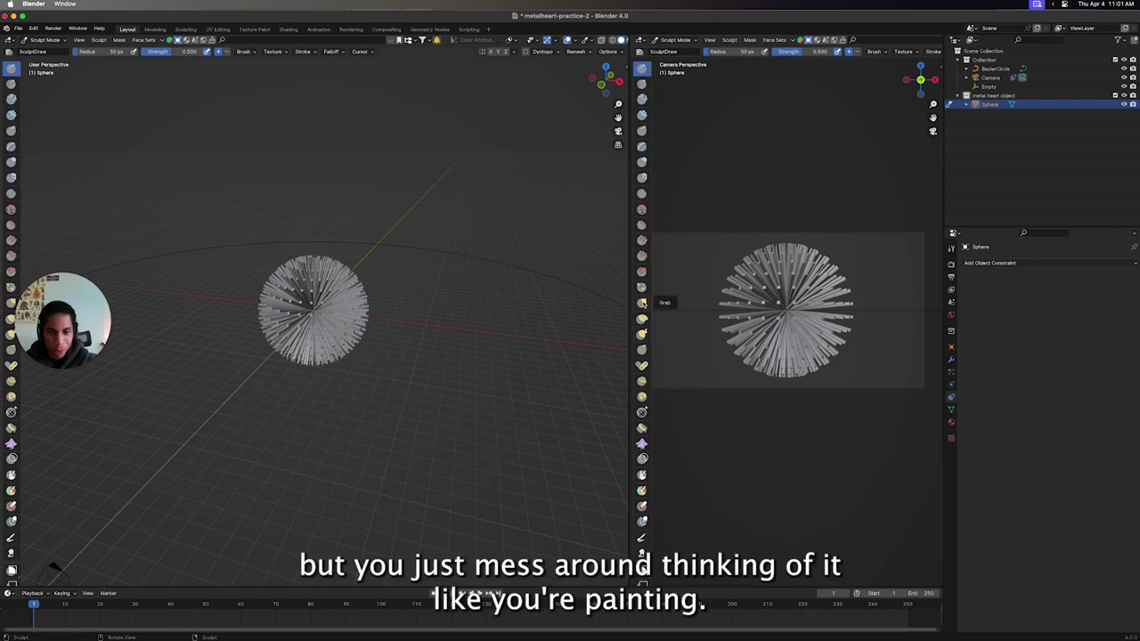
click(643, 306)
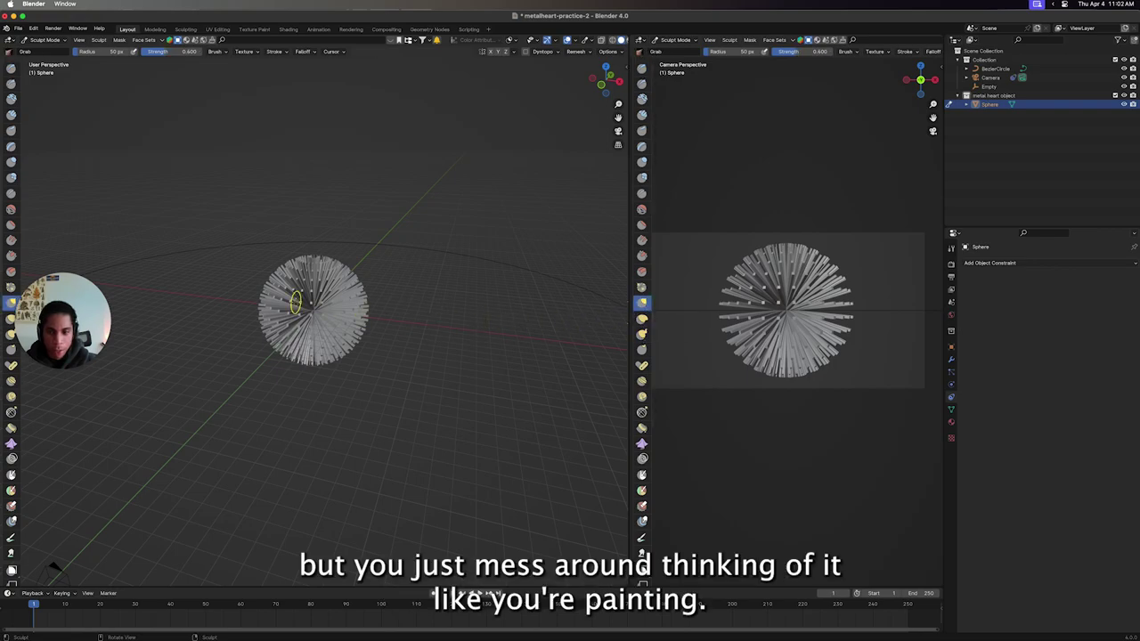
Adjust the Grab brush strength and enlarge its radius.
drag(163, 52, 143, 52)
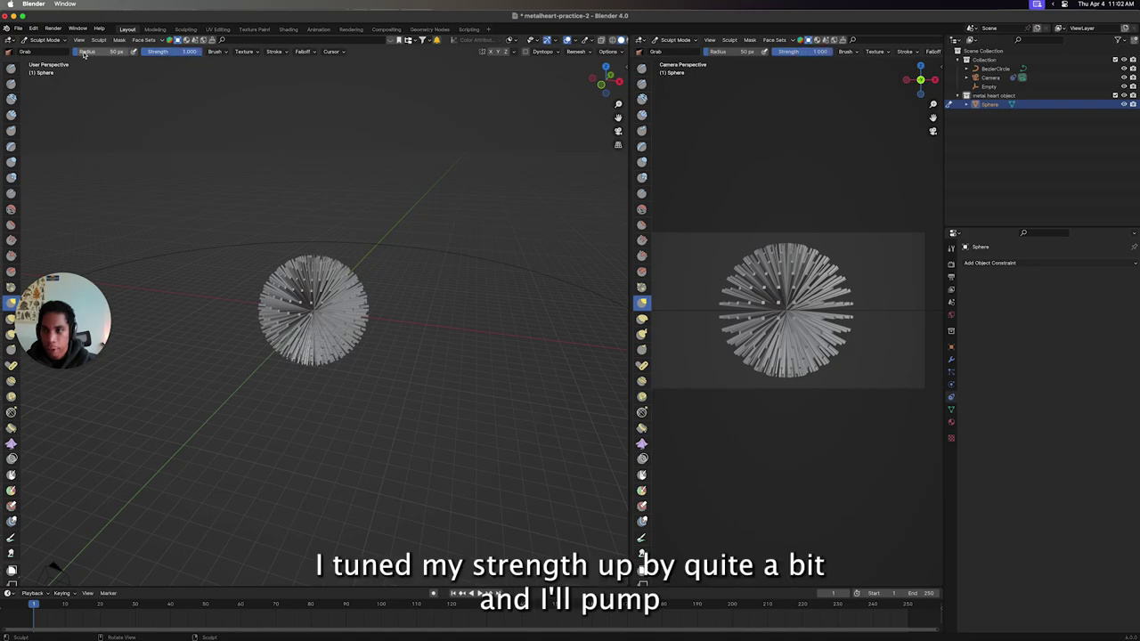
drag(114, 51, 143, 51)
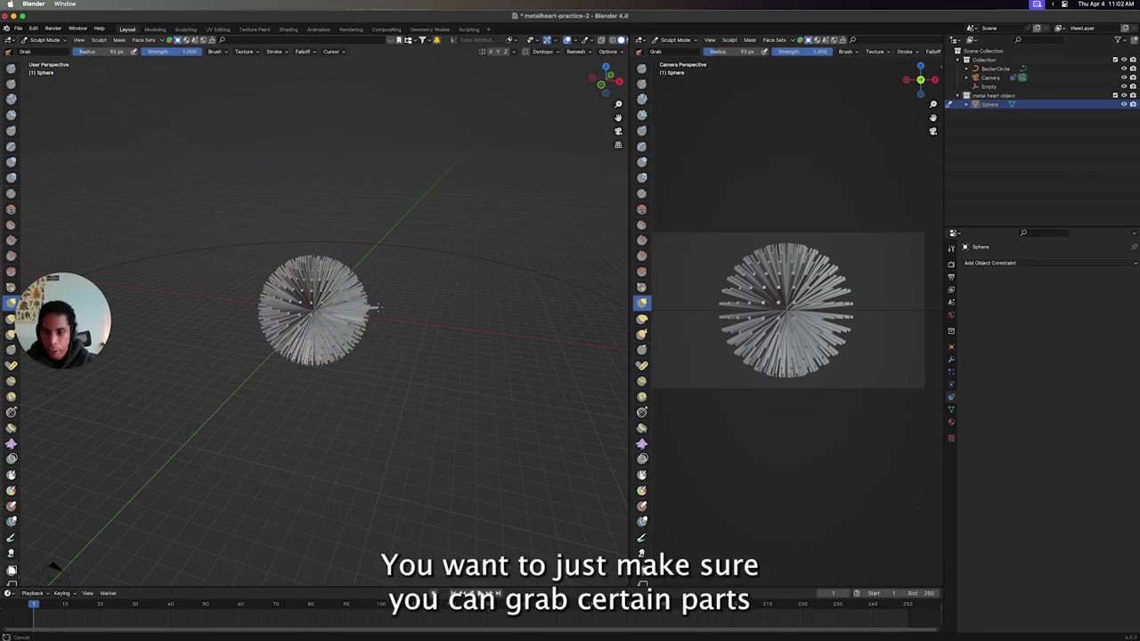
middle_drag(387, 306, 390, 308)
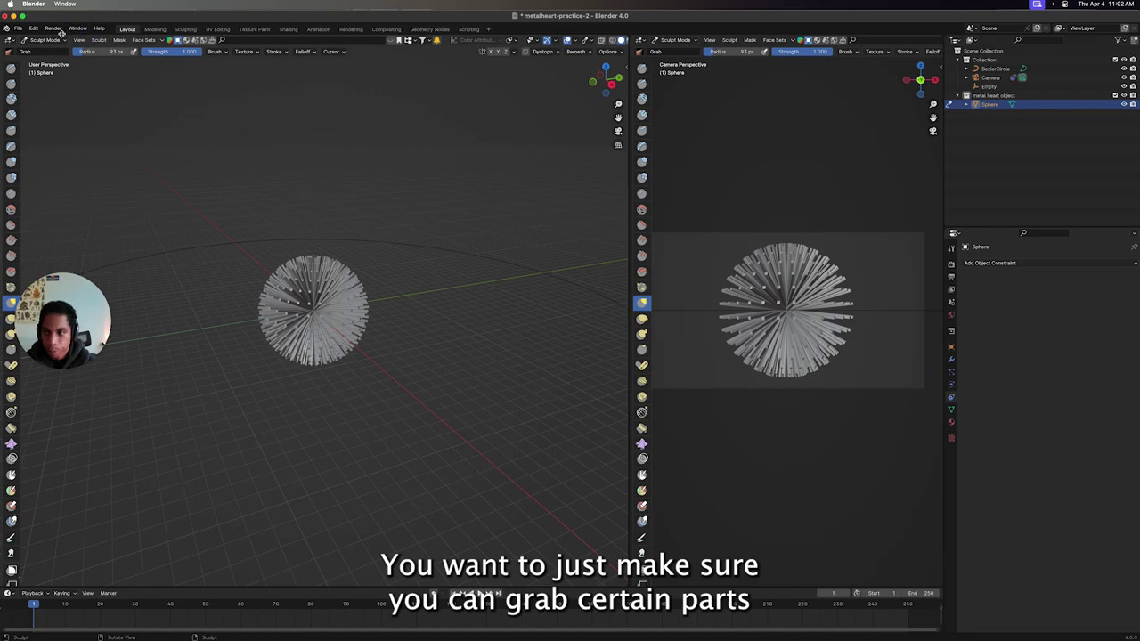
drag(86, 54, 111, 54)
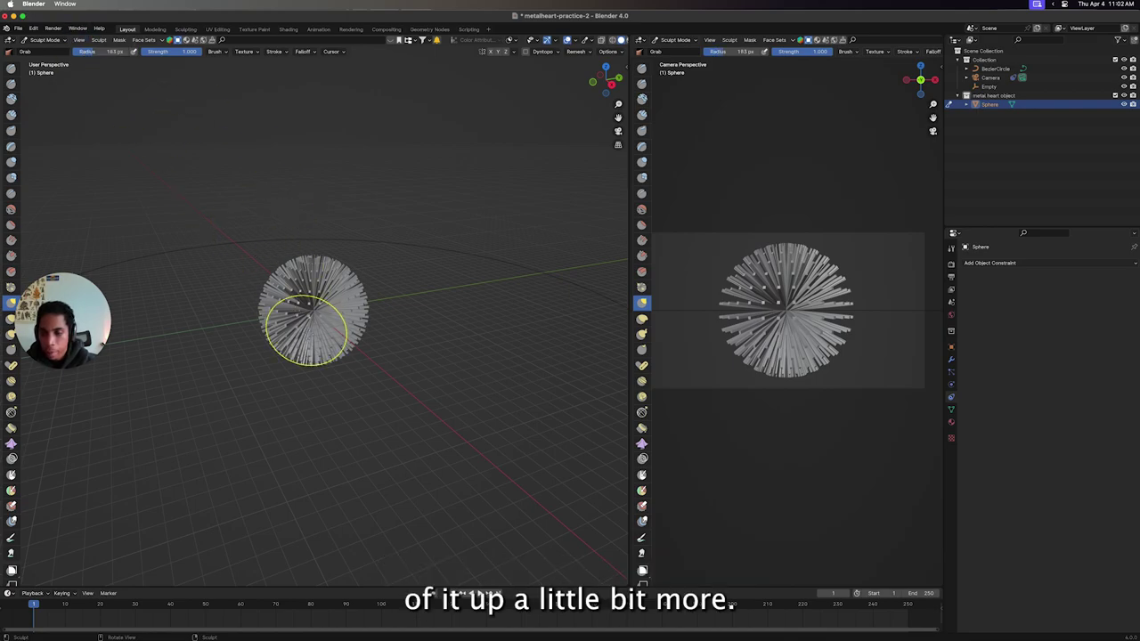
middle_drag(311, 318, 316, 329)
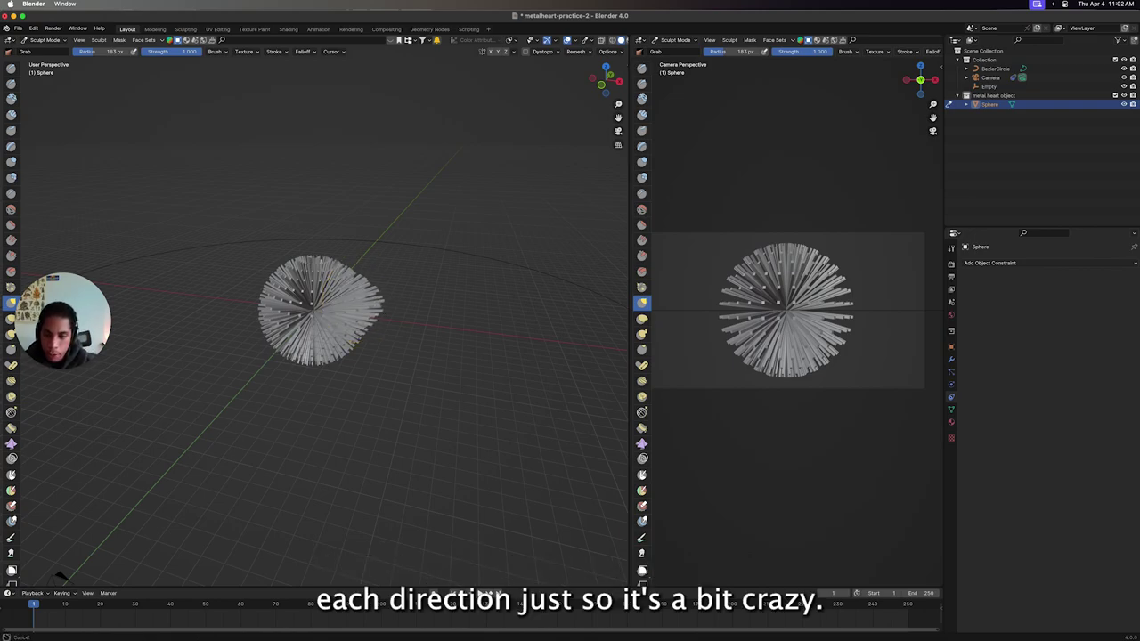
Pull the right, top and lower-left spikes outward with grab strokes.
drag(353, 301, 364, 293)
middle_drag(364, 293, 318, 279)
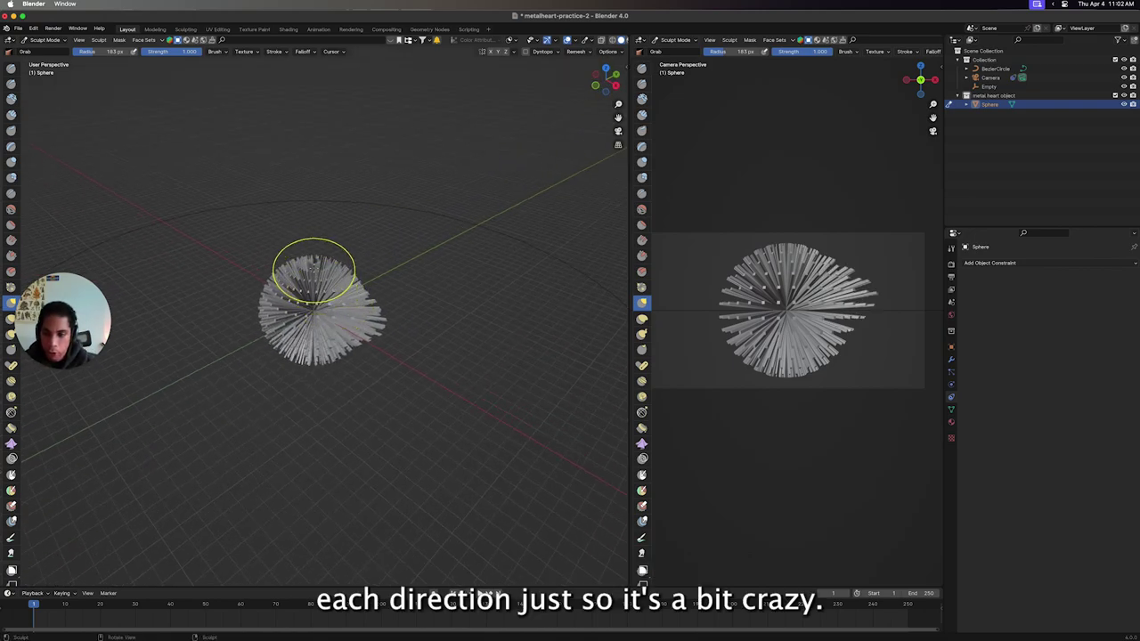
drag(313, 269, 311, 233)
mouse_move(312, 267)
middle_down()
mouse_move(318, 305)
mouse_move(306, 344)
mouse_move(311, 312)
middle_up()
drag(294, 329, 255, 356)
mouse_move(254, 356)
middle_down()
mouse_move(295, 347)
mouse_move(274, 313)
mouse_move(229, 330)
mouse_move(326, 326)
mouse_move(318, 338)
mouse_move(290, 322)
mouse_move(290, 332)
mouse_move(322, 332)
mouse_move(338, 320)
mouse_move(368, 369)
middle_up()
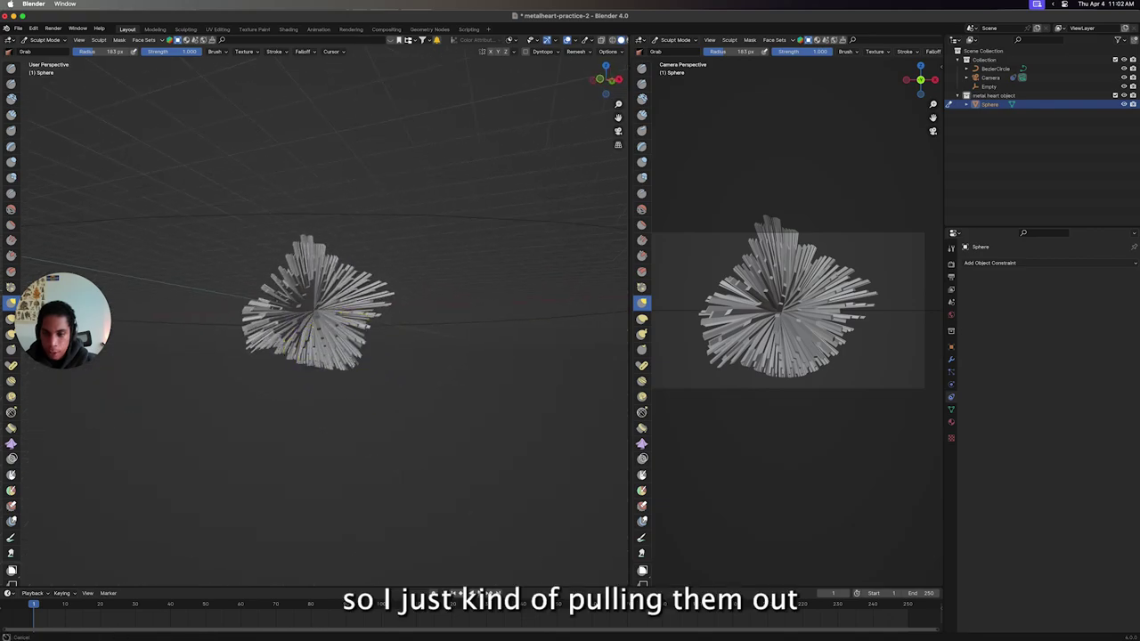
mouse_move(326, 389)
middle_down()
mouse_move(311, 344)
mouse_move(283, 322)
mouse_move(321, 314)
mouse_move(377, 267)
mouse_move(322, 292)
mouse_move(339, 267)
mouse_move(303, 289)
mouse_move(326, 318)
mouse_move(305, 307)
middle_up()
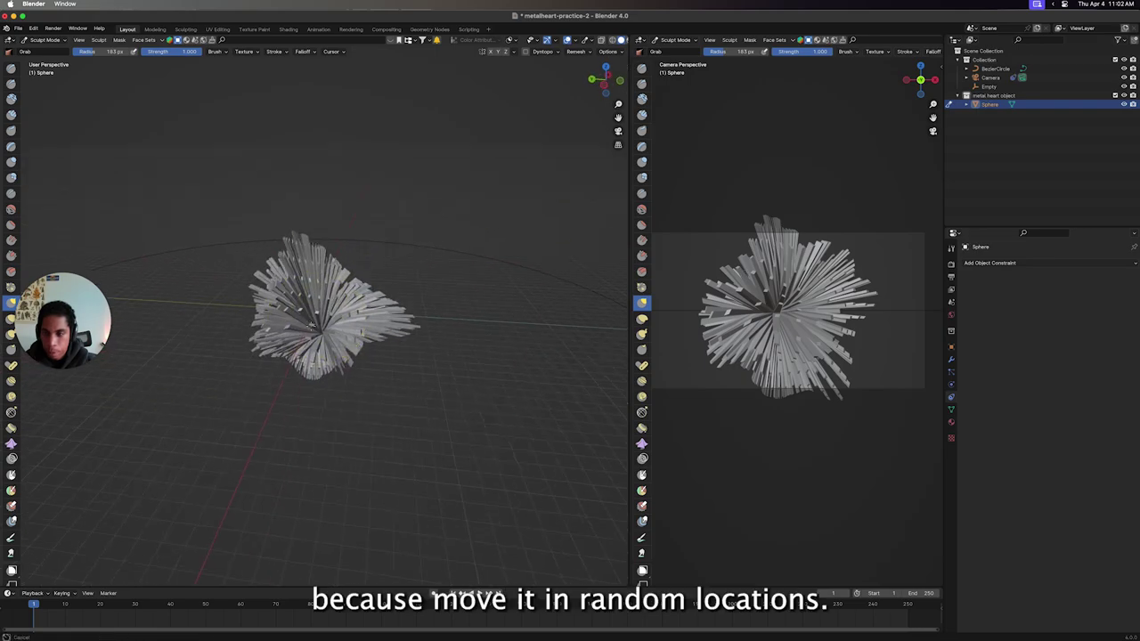
mouse_move(254, 216)
middle_down()
mouse_move(330, 278)
mouse_move(327, 352)
mouse_move(367, 319)
mouse_move(325, 297)
mouse_move(325, 324)
mouse_move(326, 255)
mouse_move(300, 267)
mouse_move(311, 308)
mouse_move(330, 318)
middle_up()
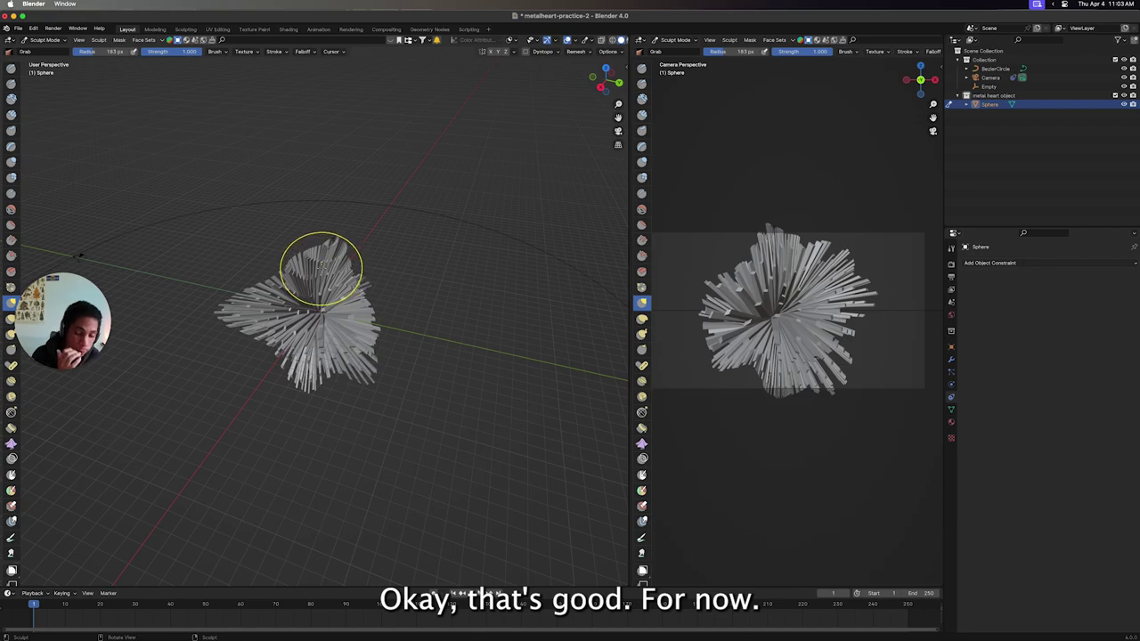
click(46, 40)
Return to Object Mode and add a Displace modifier after undoing a trial Simple Deform.
click(49, 70)
key(super+s)
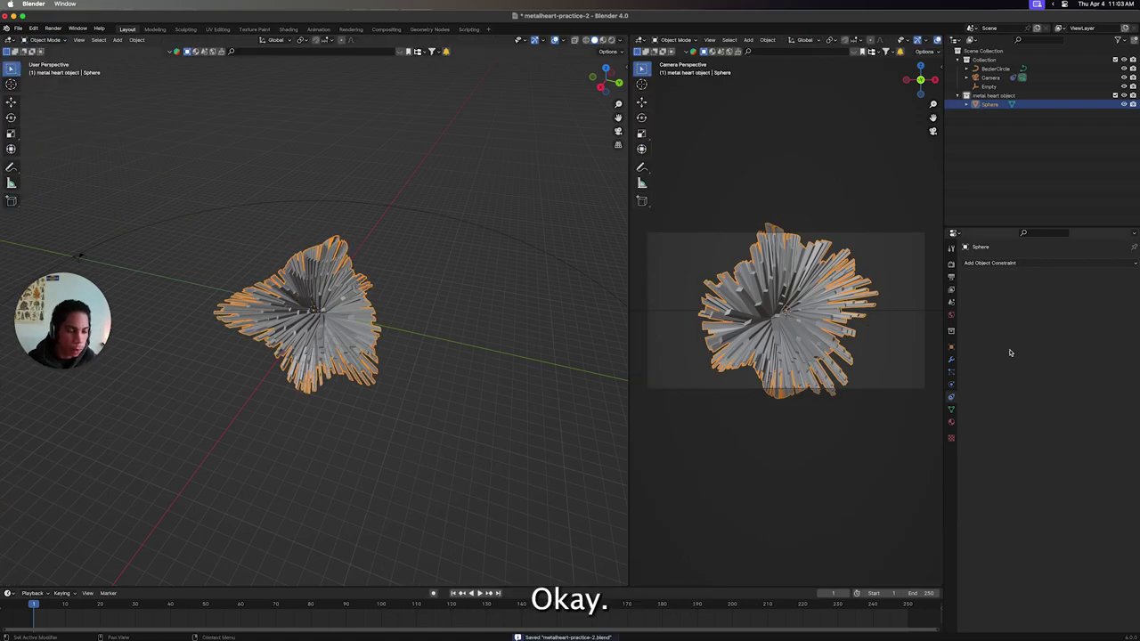
click(952, 360)
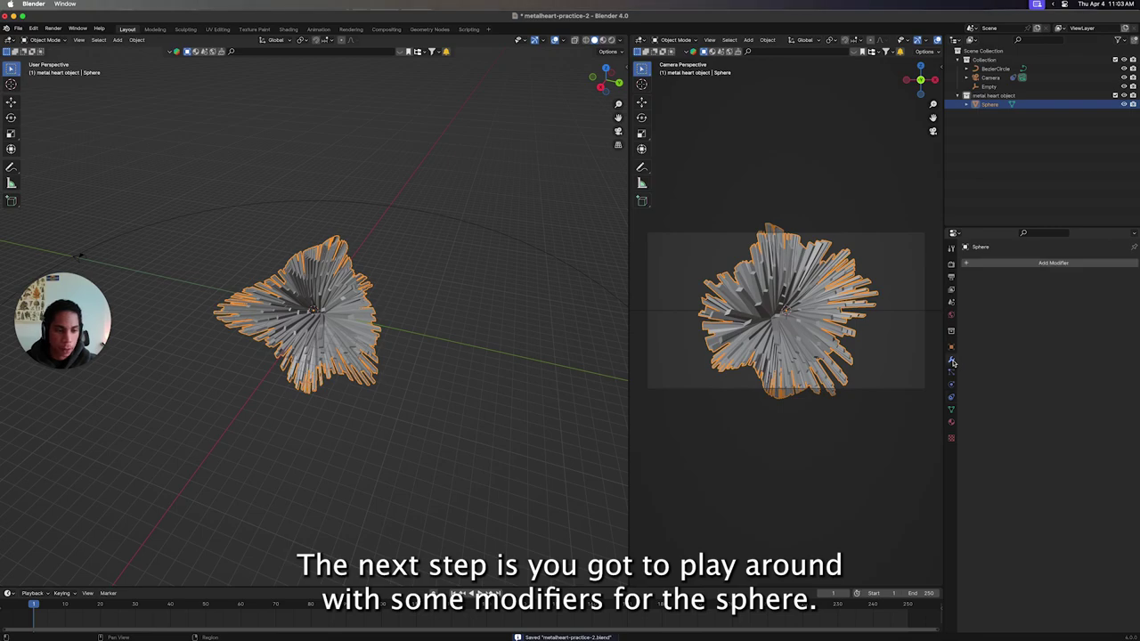
click(982, 267)
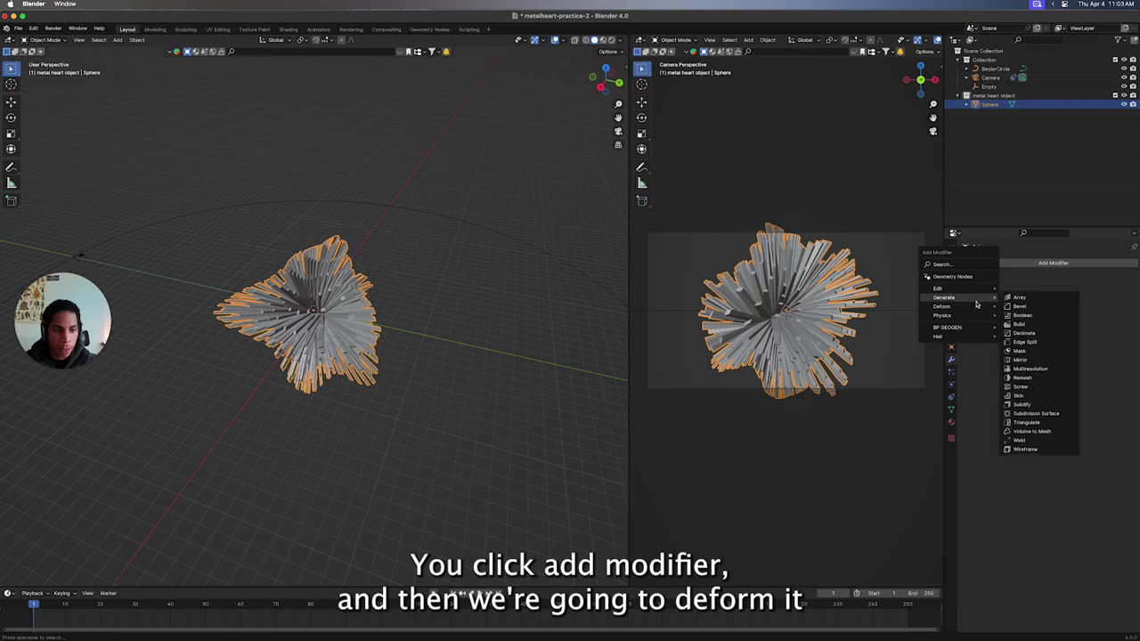
mouse_move(944, 306)
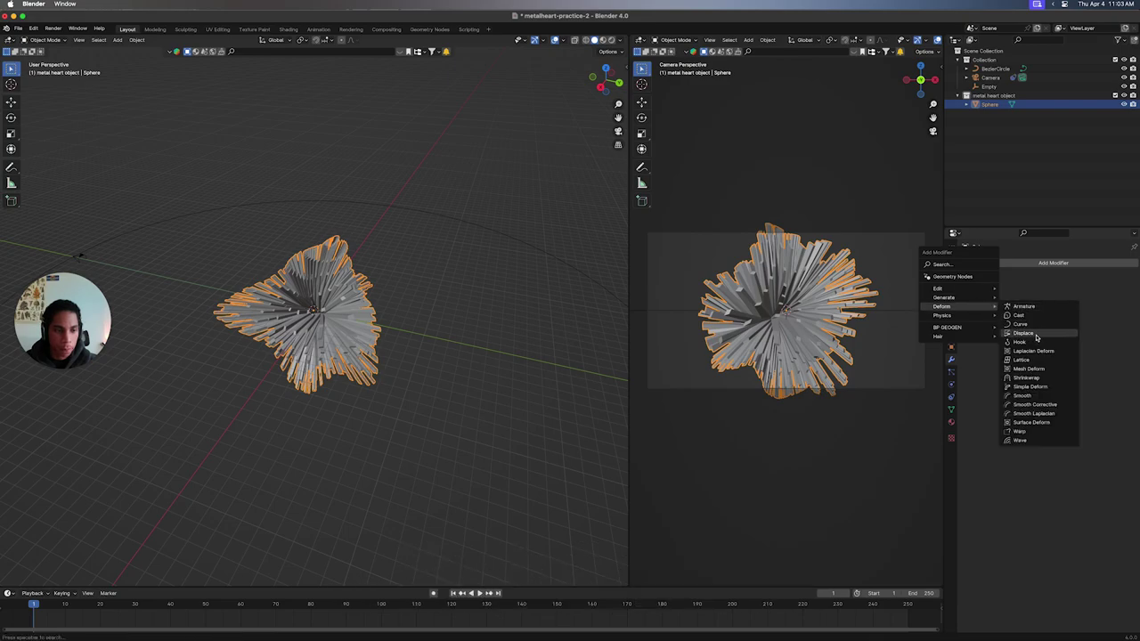
click(1045, 388)
key(ctrl+z)
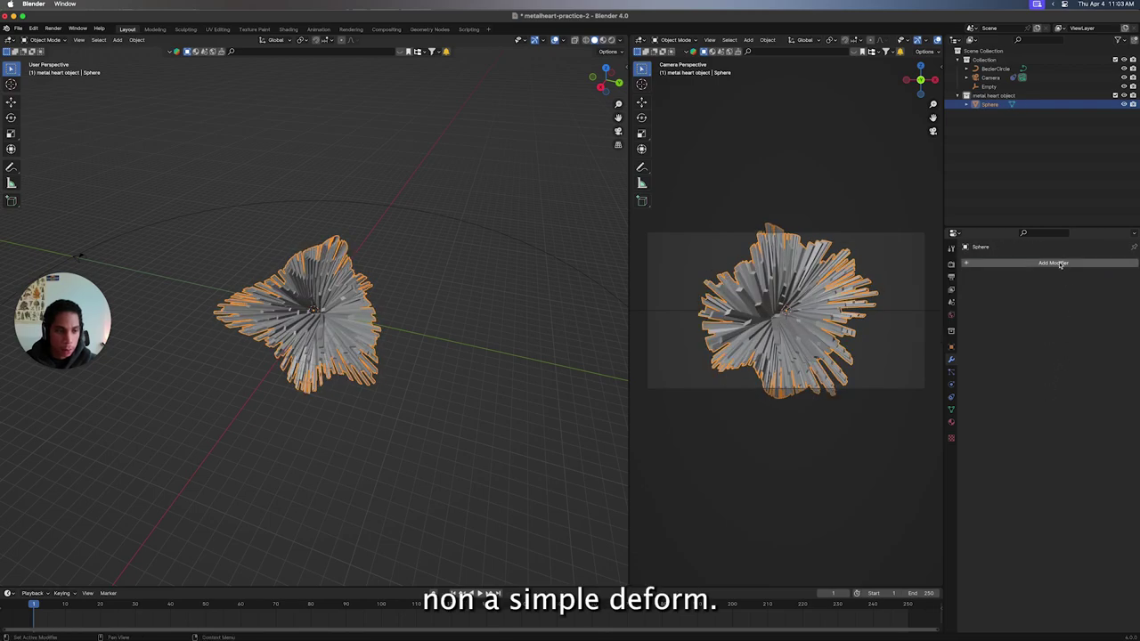
click(1046, 262)
mouse_move(1018, 263)
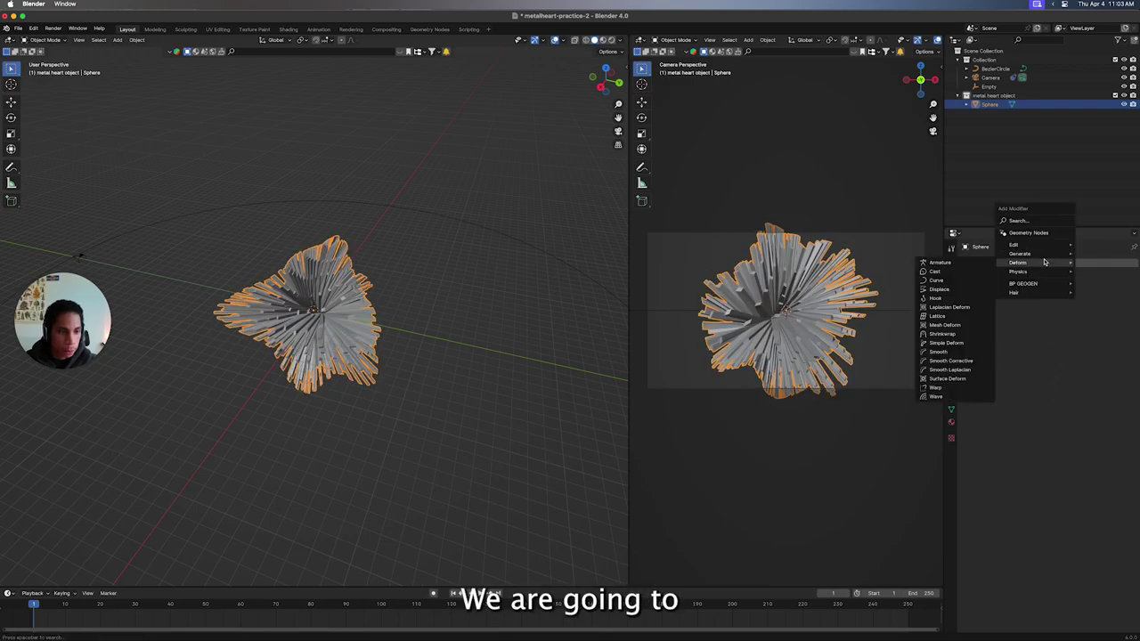
click(940, 288)
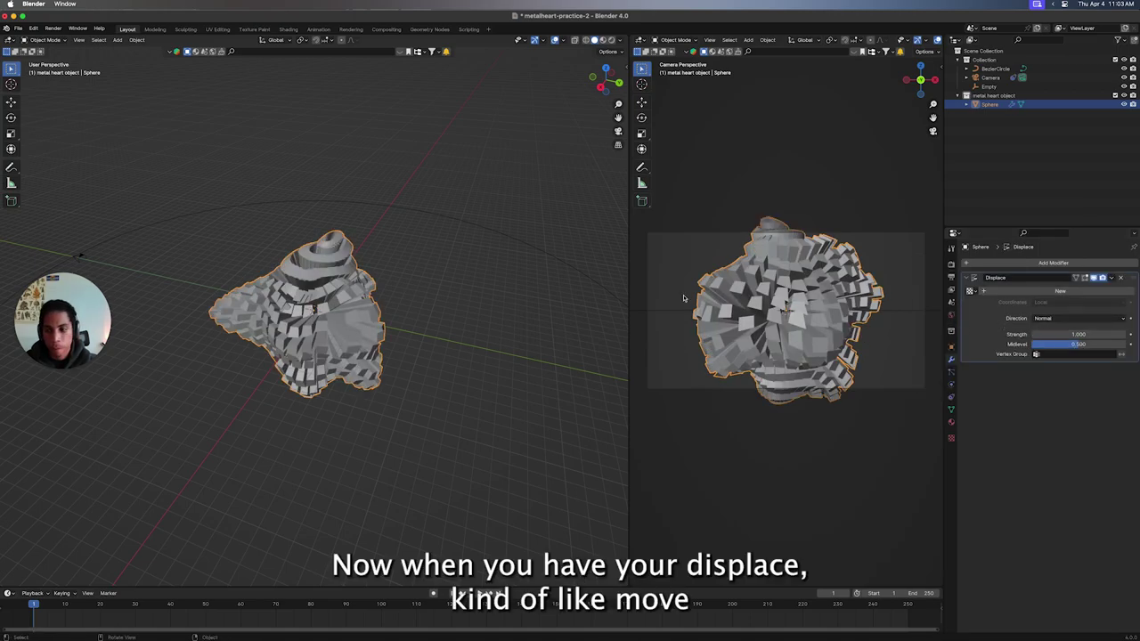
Create a new Clouds displacement texture set to colour and adjust its noise size.
click(1084, 293)
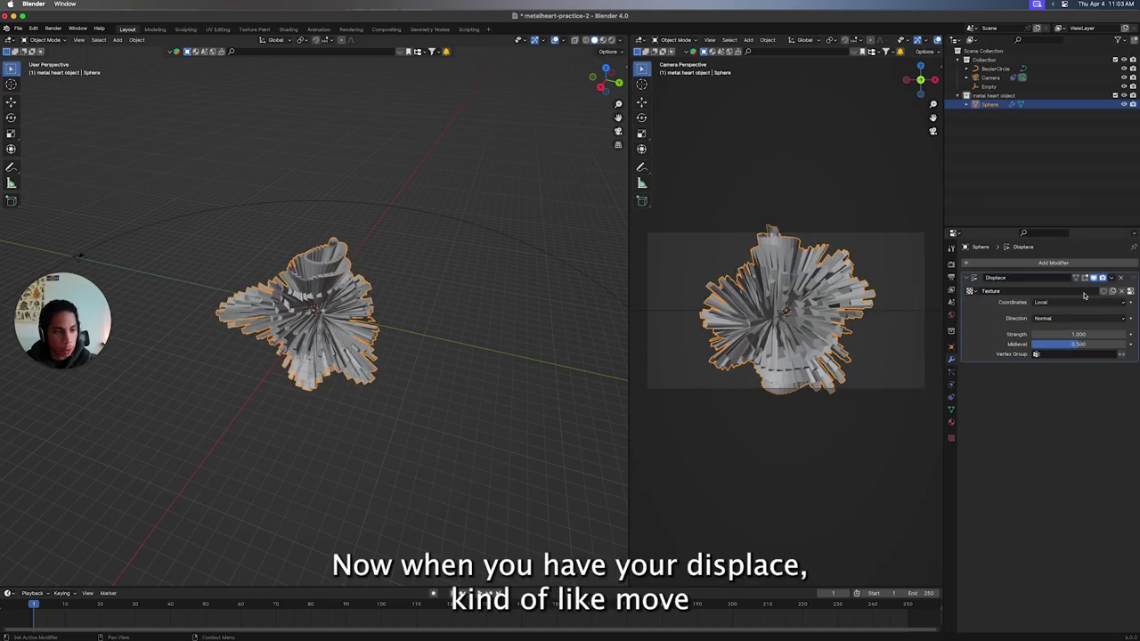
click(1130, 292)
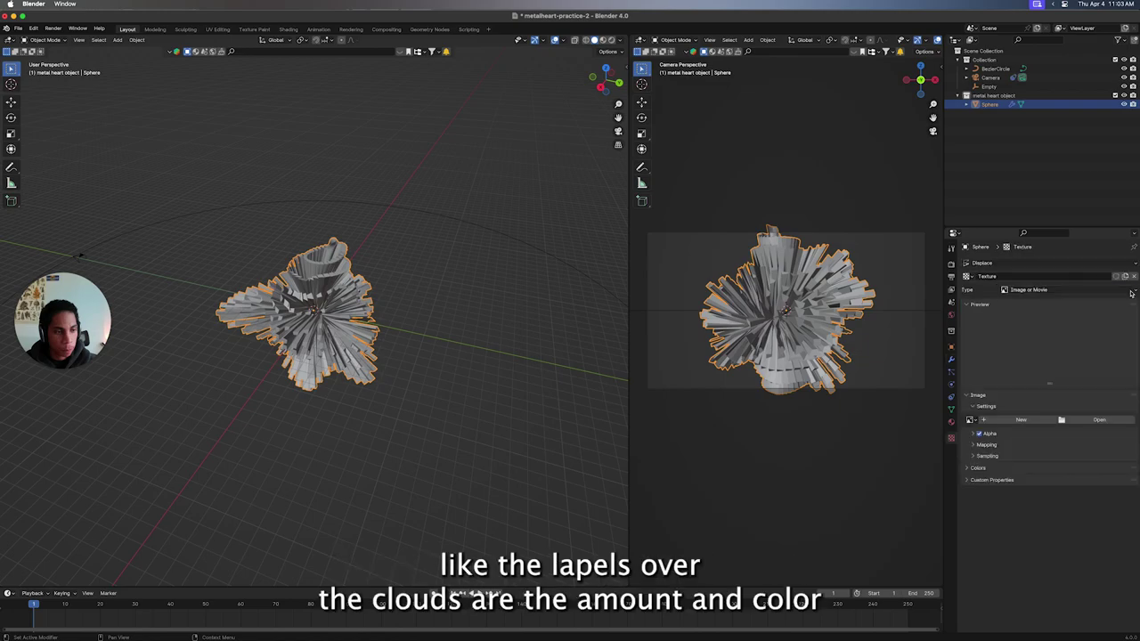
click(1047, 291)
click(1039, 320)
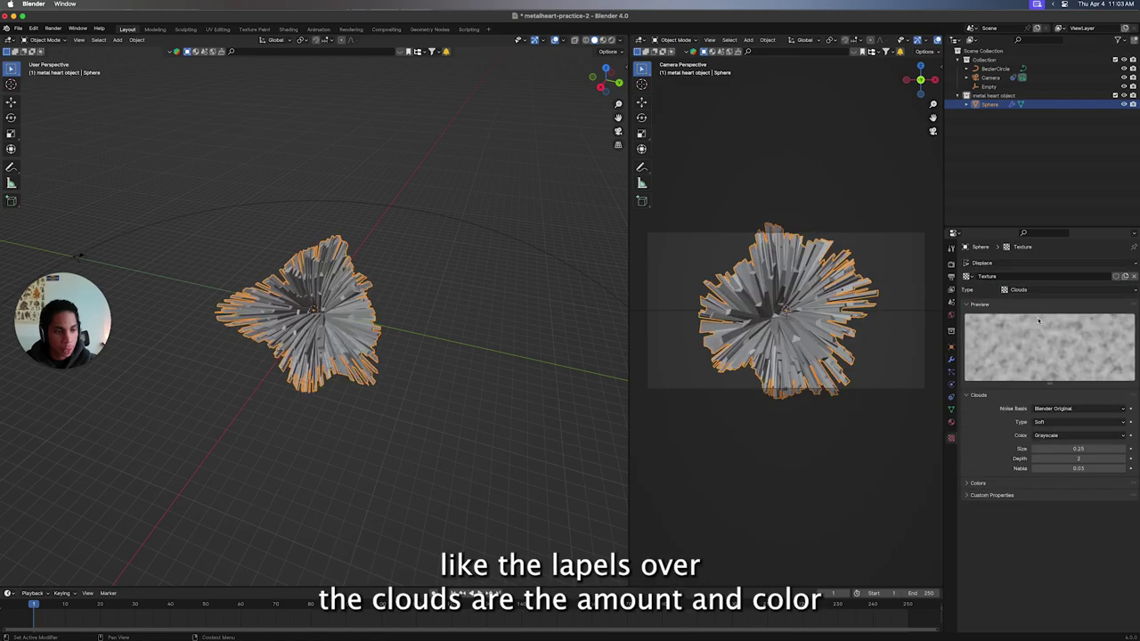
click(1065, 434)
click(1060, 450)
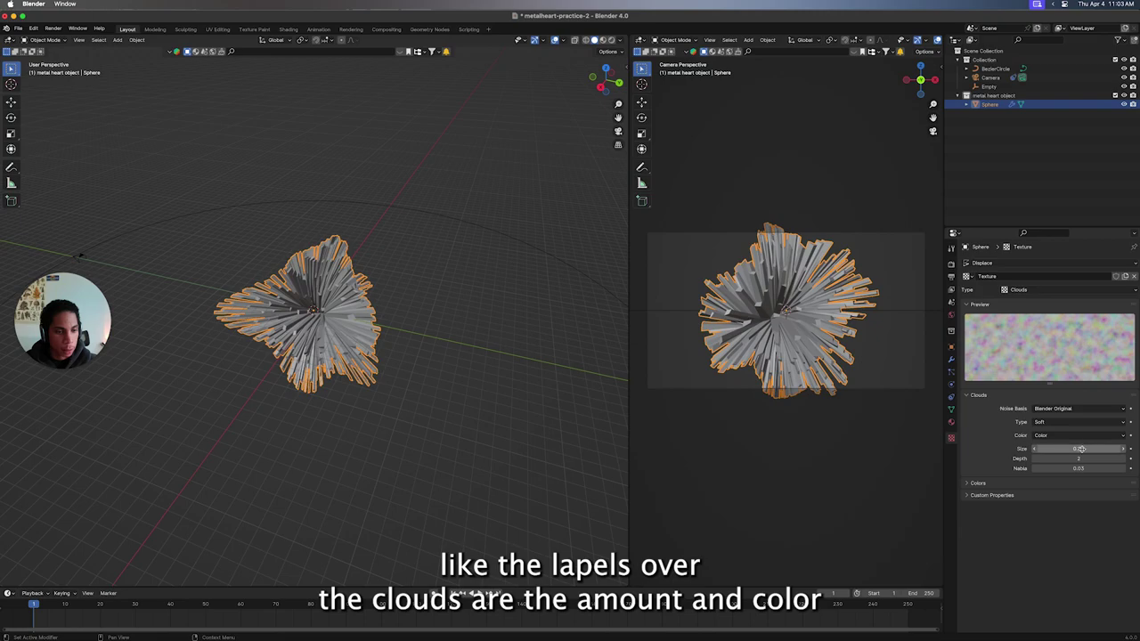
mouse_move(1081, 448)
mouse_down()
mouse_move(1109, 449)
mouse_move(1069, 468)
mouse_move(1091, 448)
mouse_up()
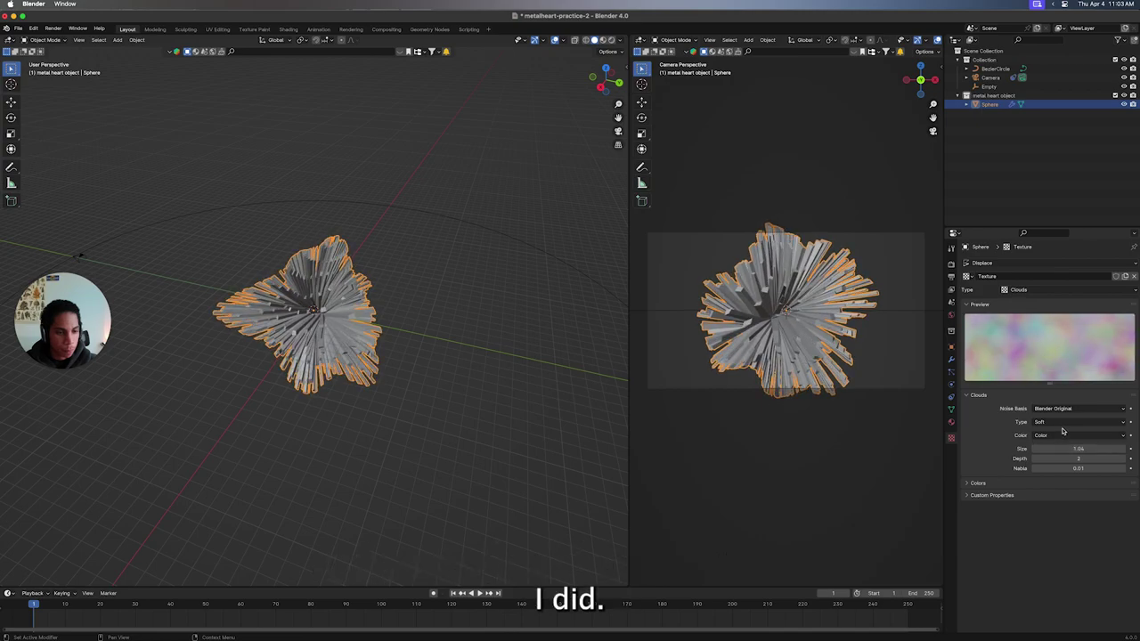
Switch the texture to Distorted Noise with distortion amount about 5.4, and save.
click(1048, 290)
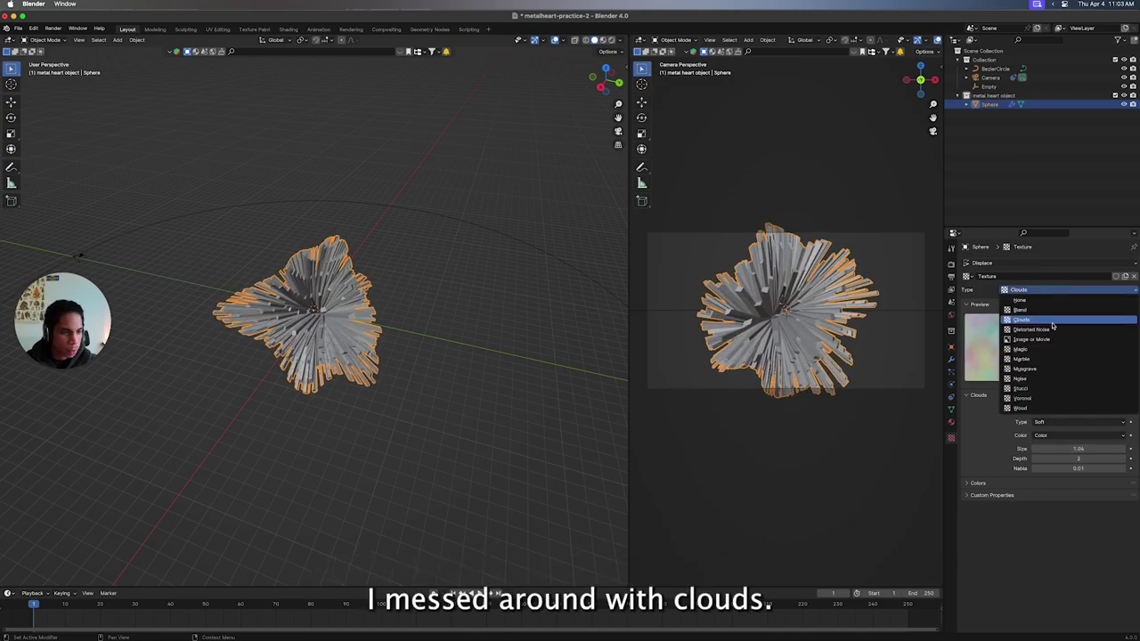
click(1051, 328)
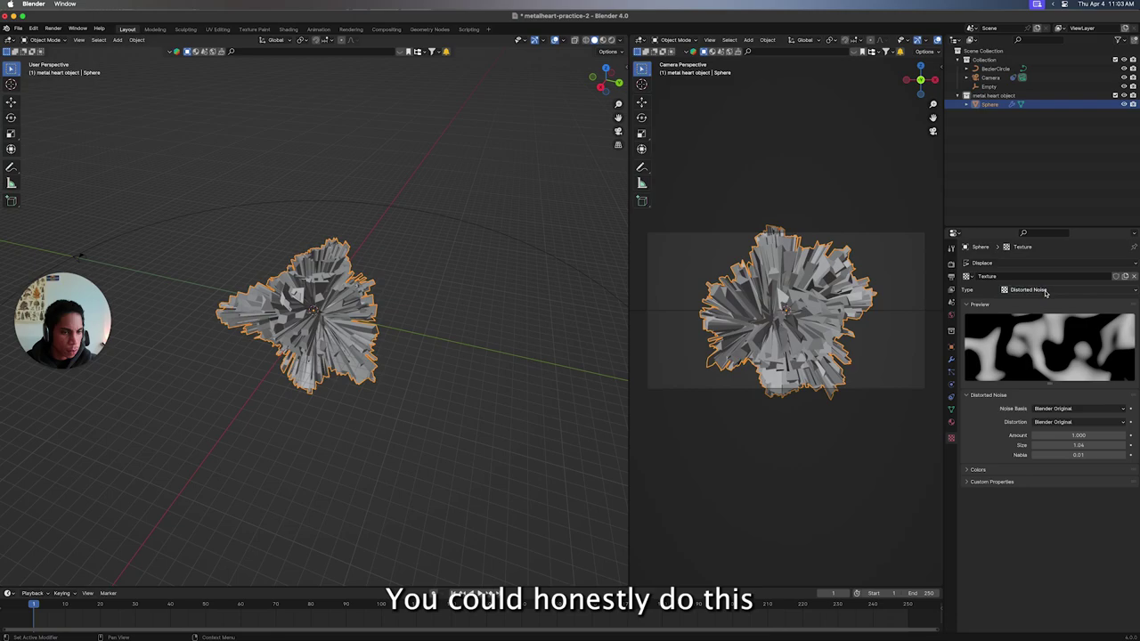
mouse_move(1060, 434)
mouse_down()
mouse_move(1114, 436)
mouse_move(1104, 445)
mouse_up()
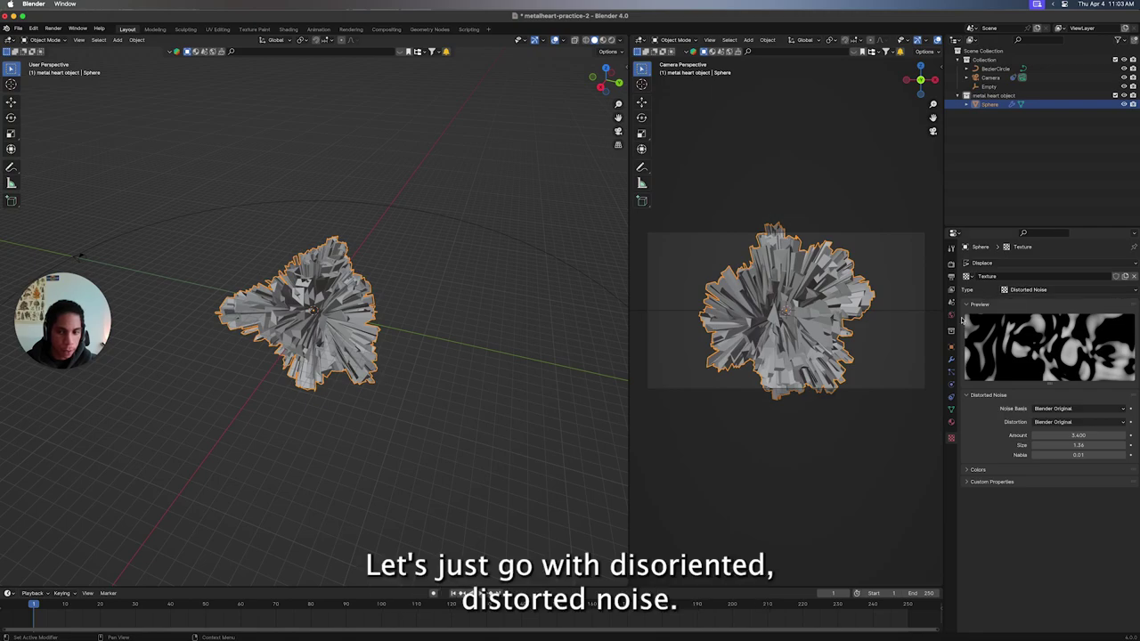
scroll(466, 356, up, 5)
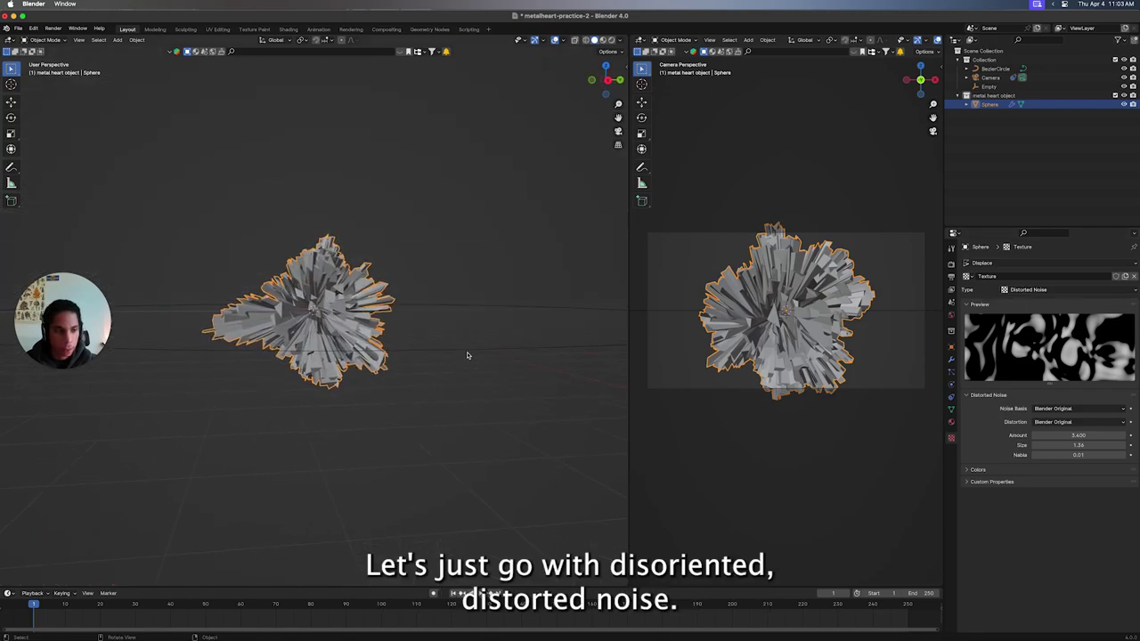
scroll(467, 355, down, 3)
key(ctrl+s)
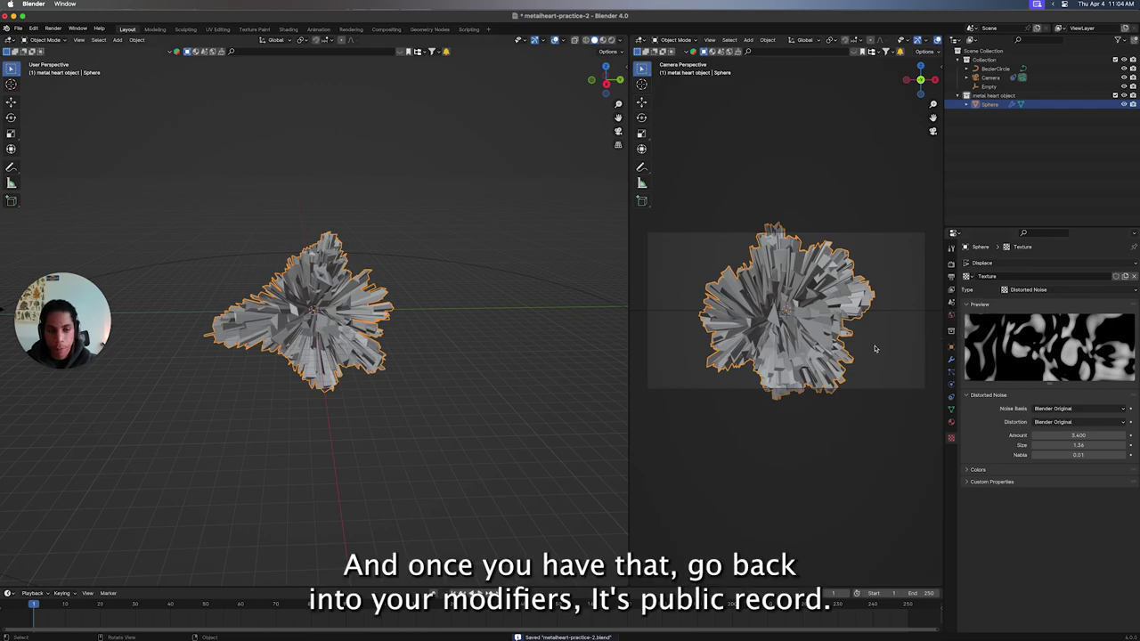
Set the Displace modifier strength to 0.420 and save the file.
click(951, 360)
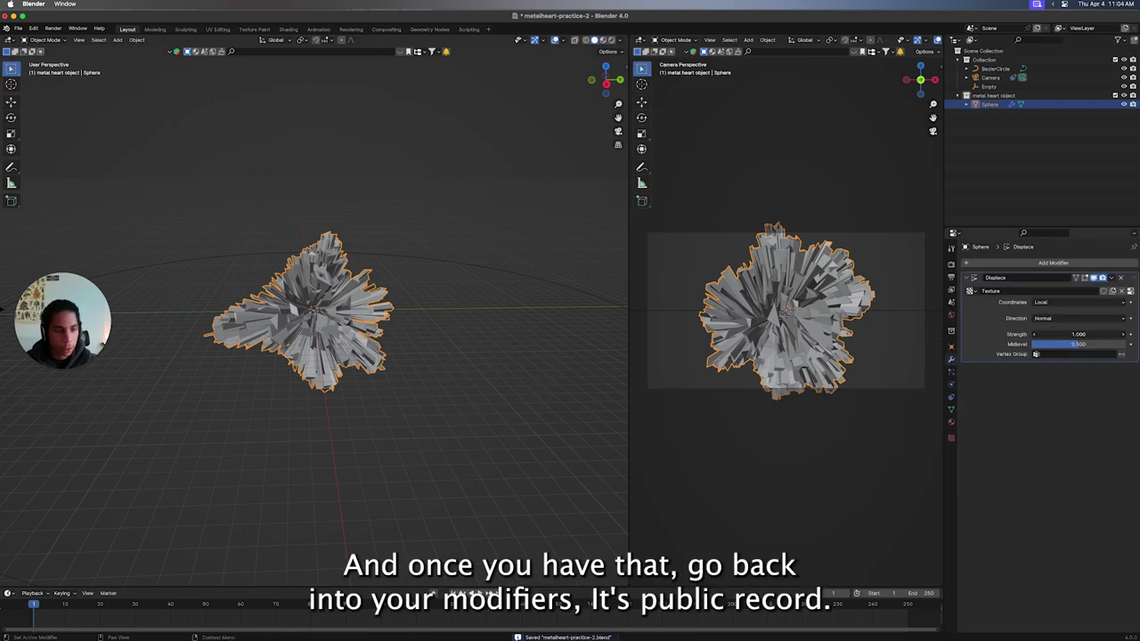
mouse_move(1077, 334)
mouse_down()
mouse_move(1042, 334)
mouse_move(1104, 333)
mouse_move(1073, 334)
mouse_up()
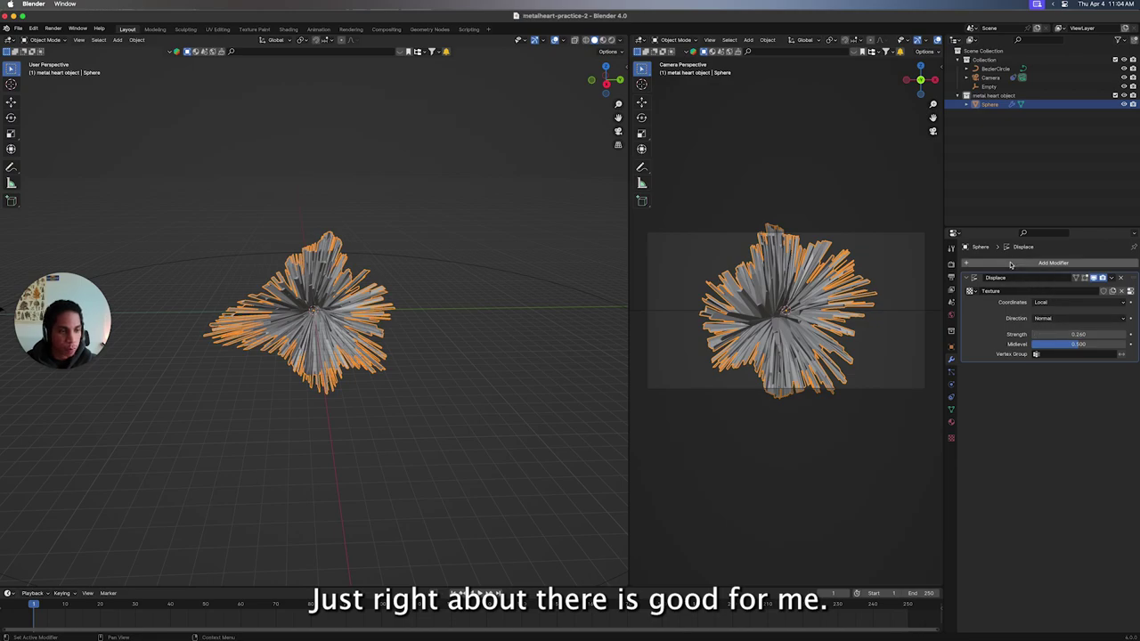
key(ctrl+s)
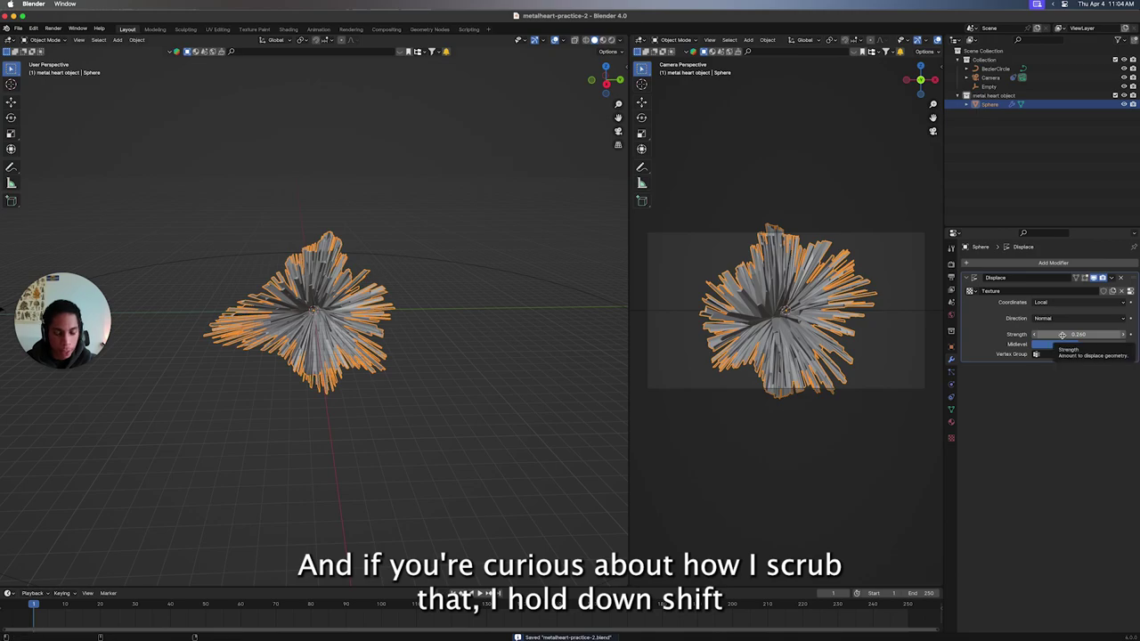
shift+drag(1060, 334, 1108, 334)
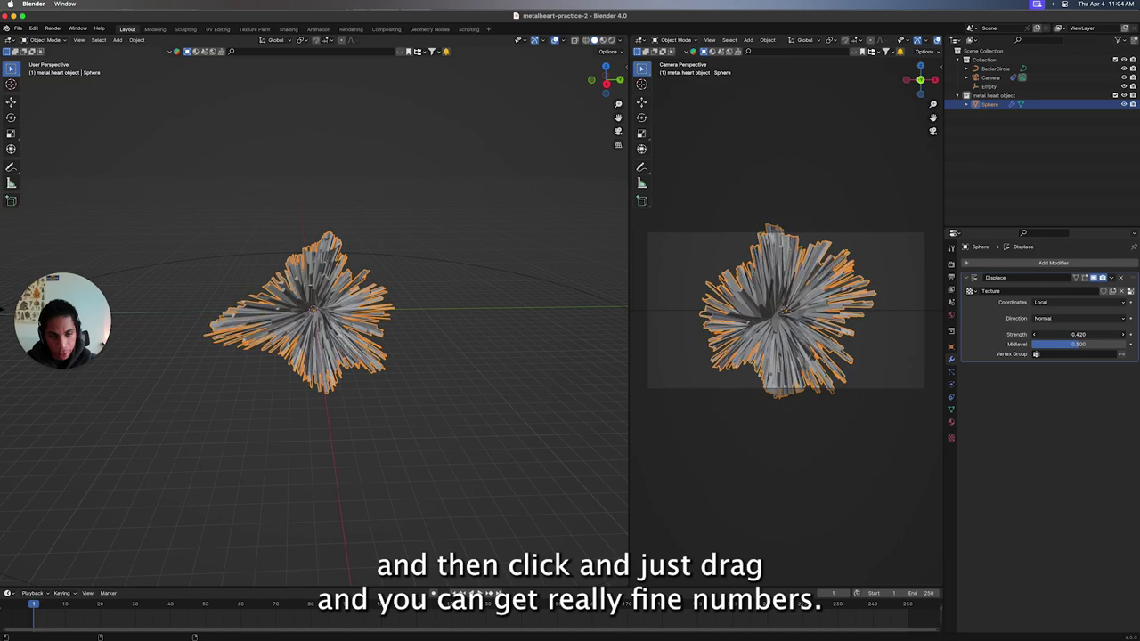
click(1001, 265)
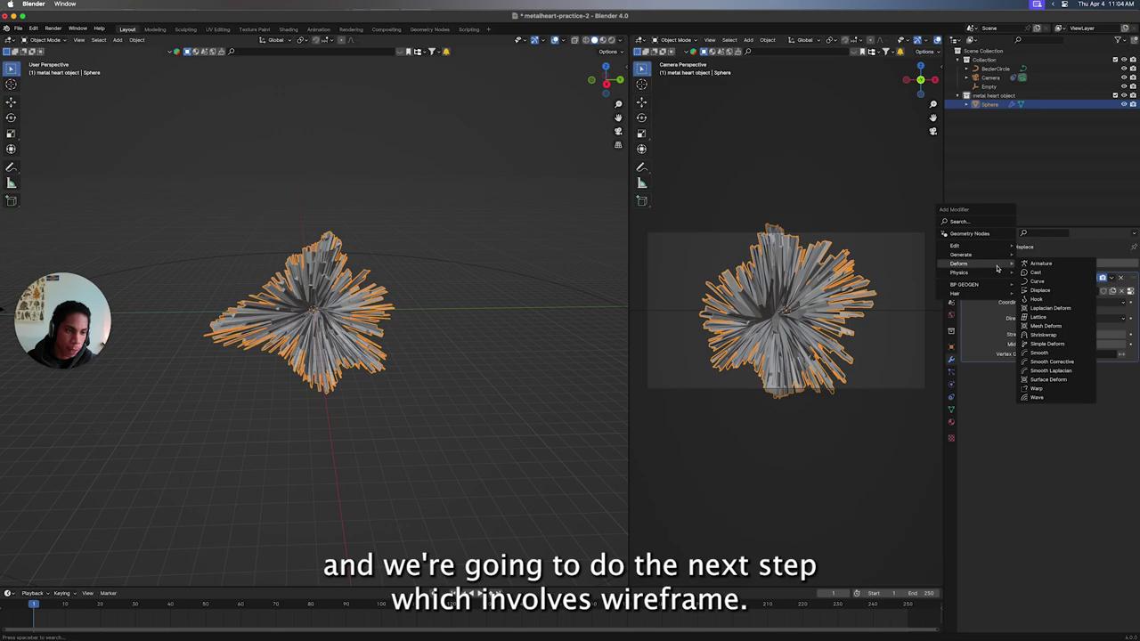
mouse_move(962, 255)
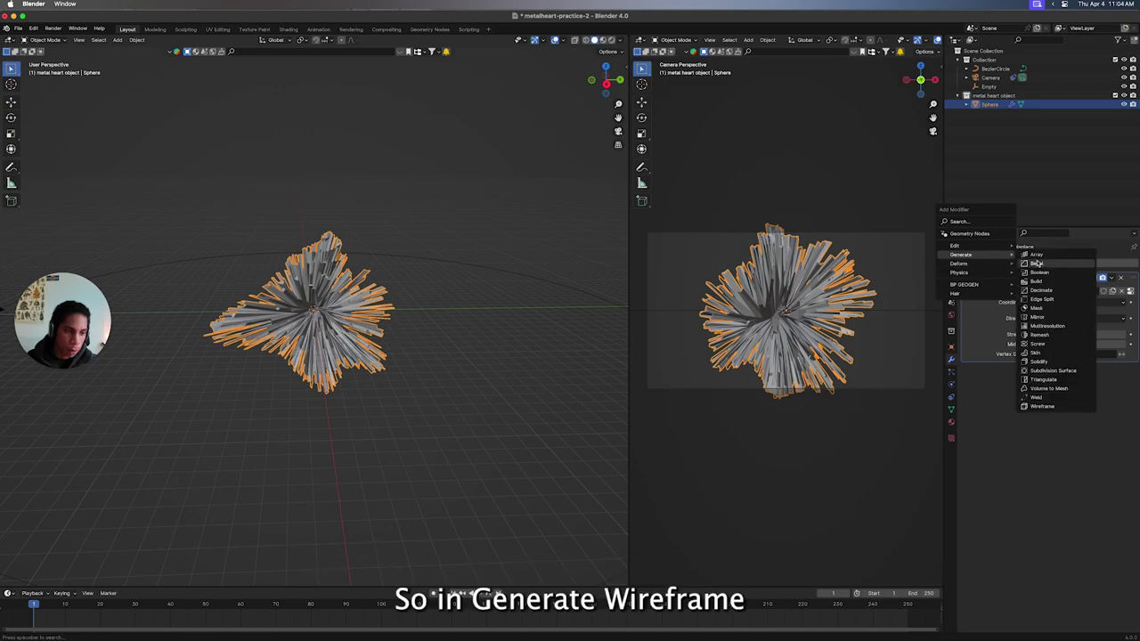
Add a Wireframe modifier after the Displace modifier on the sphere.
click(1055, 408)
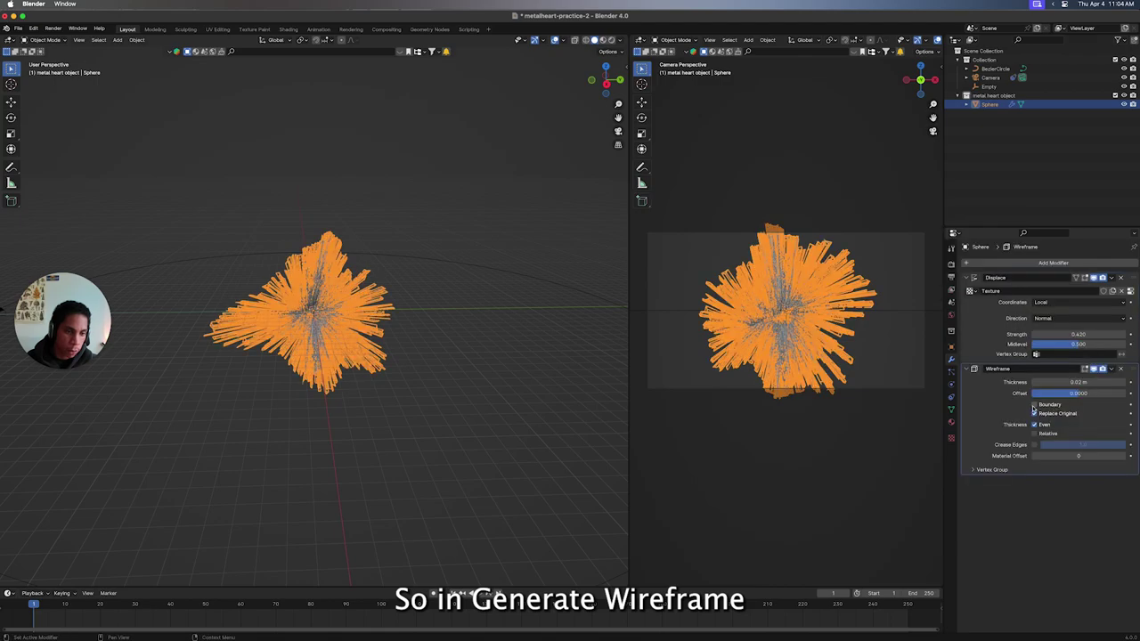
click(474, 360)
scroll(474, 361, up, 1)
scroll(473, 360, up, 2)
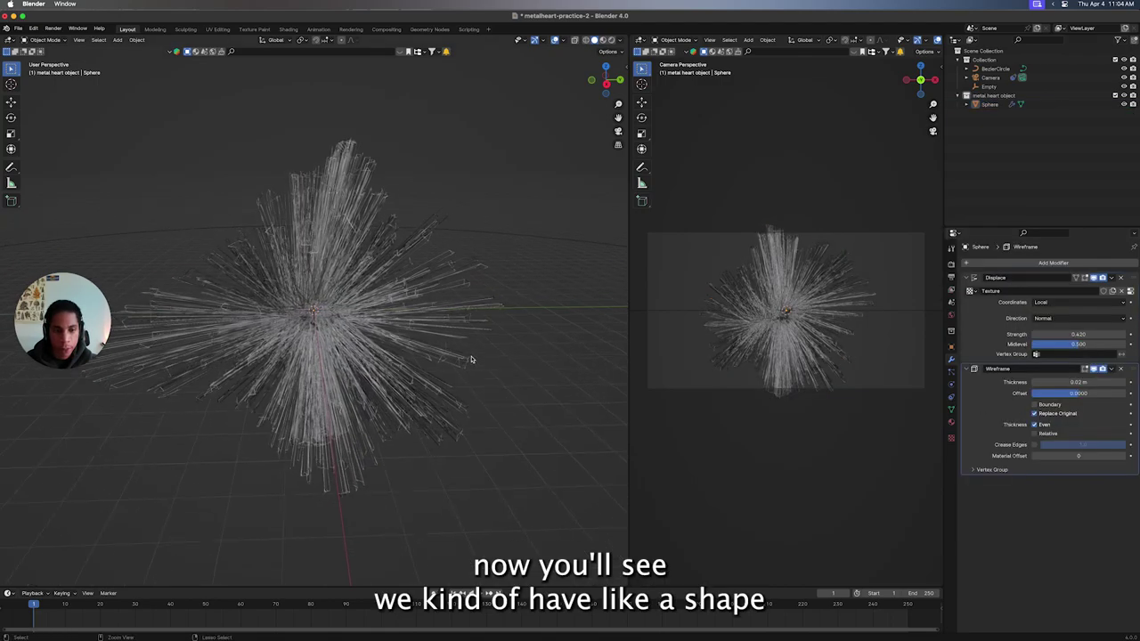
scroll(472, 360, up, 2)
scroll(472, 360, down, 2)
scroll(472, 360, up, 2)
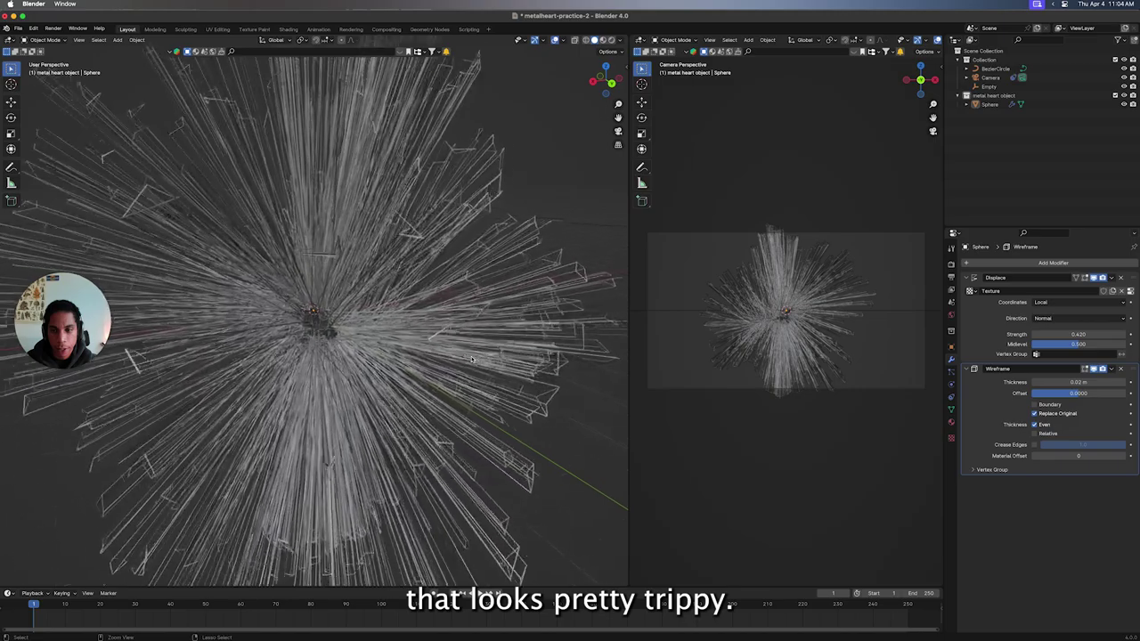
scroll(472, 359, up, 3)
scroll(472, 358, down, 2)
scroll(472, 359, down, 3)
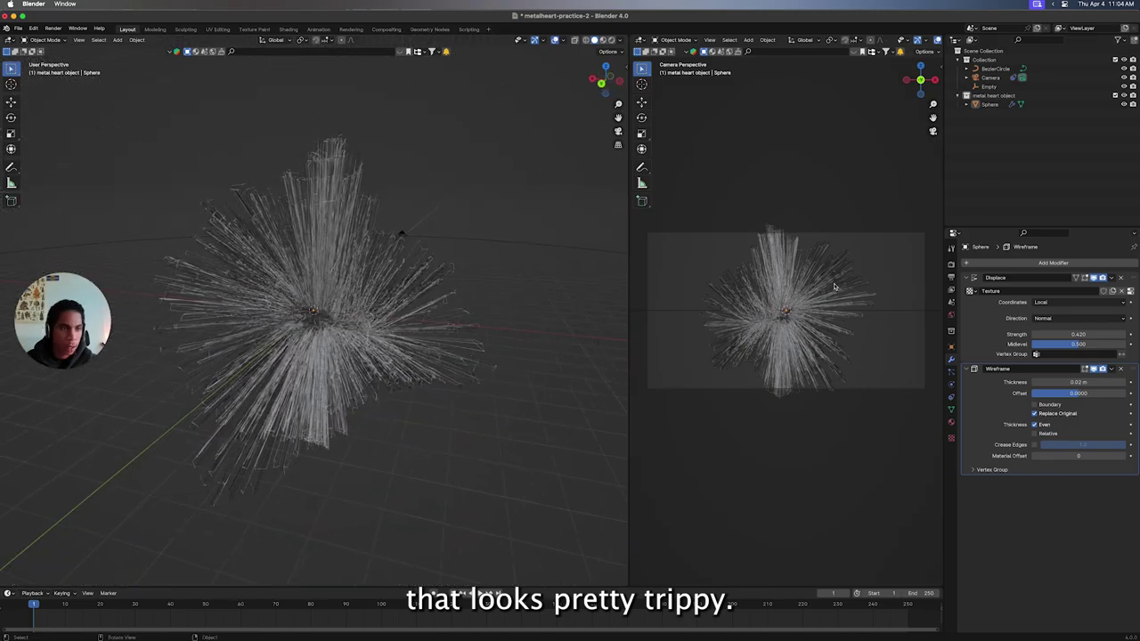
Scale the BezierCircle to about 0.48, save, and select the camera.
click(994, 68)
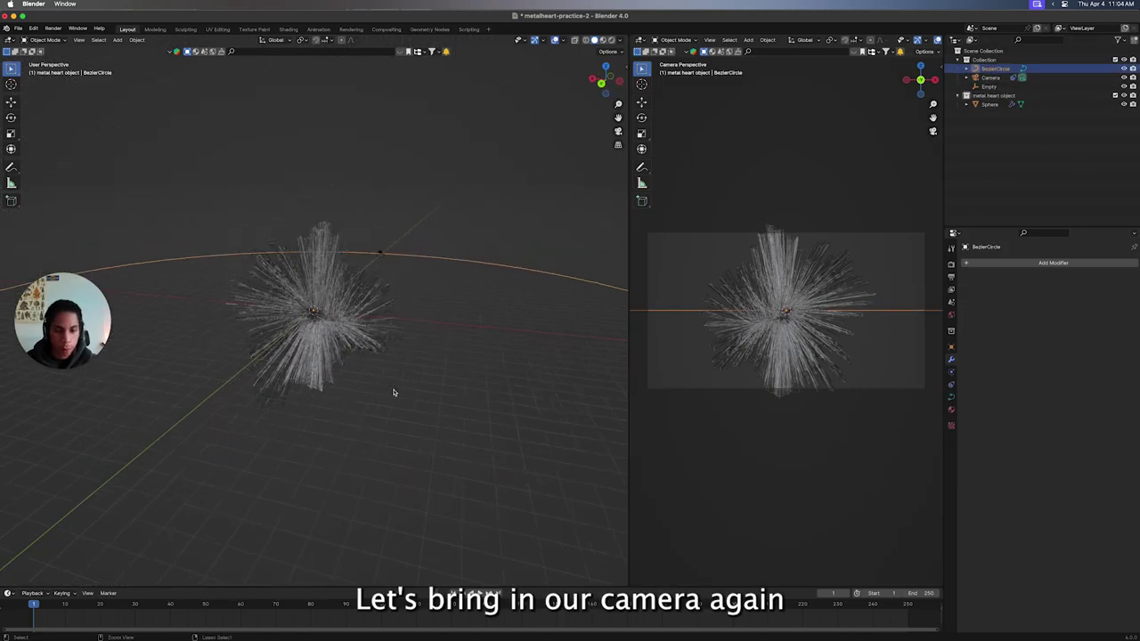
scroll(394, 392, down, 5)
key(s)
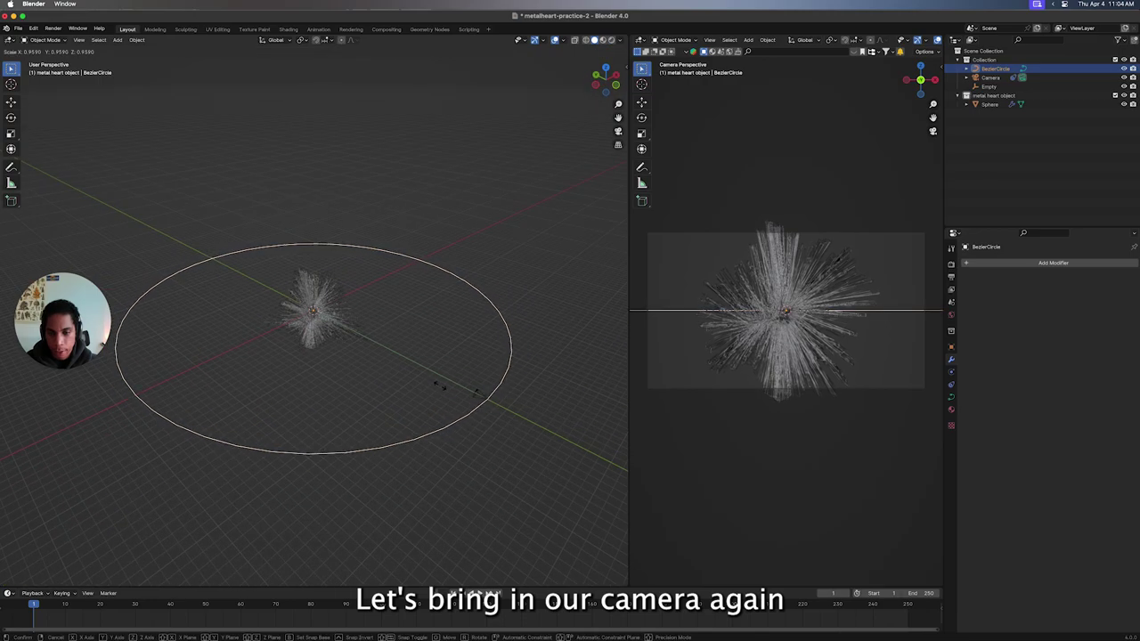
click(343, 380)
click(484, 409)
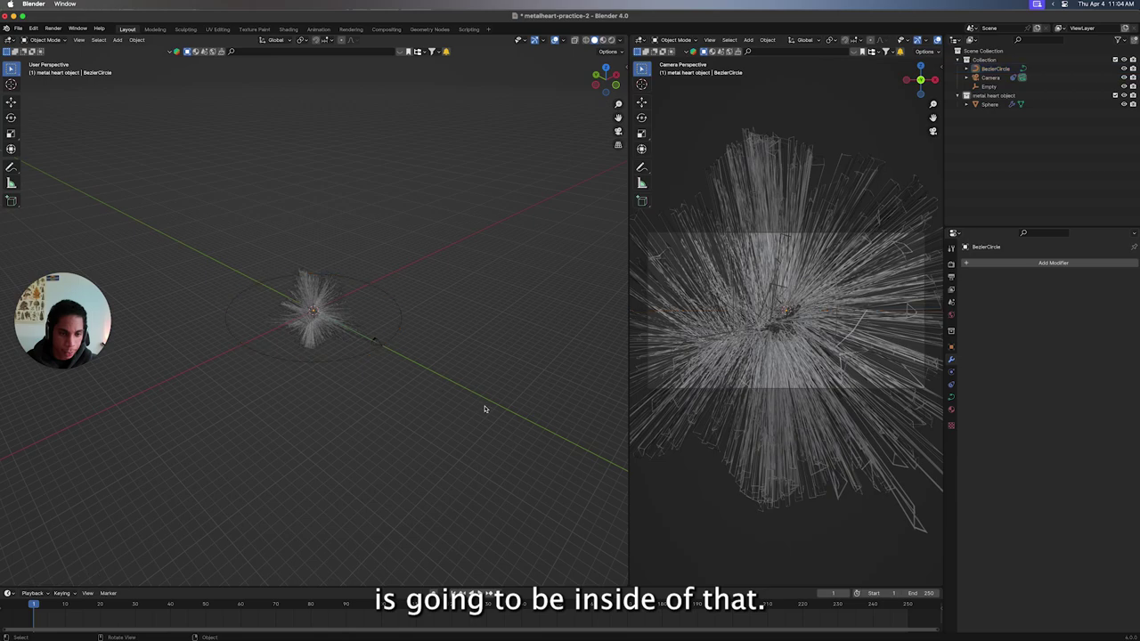
click(375, 326)
key(ctrl+s)
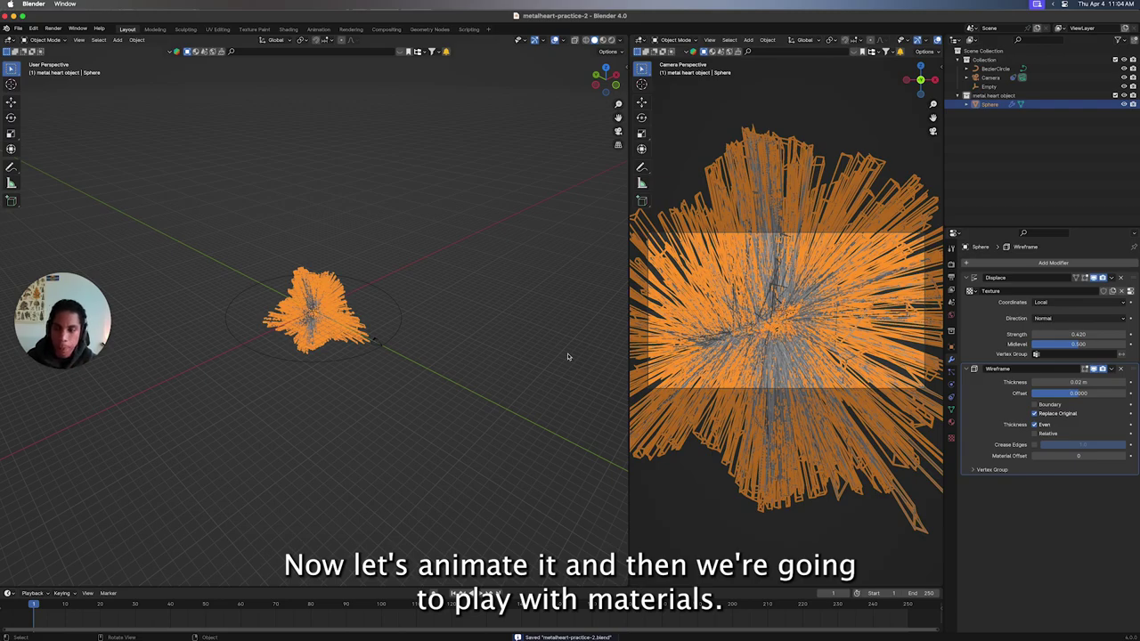
click(407, 379)
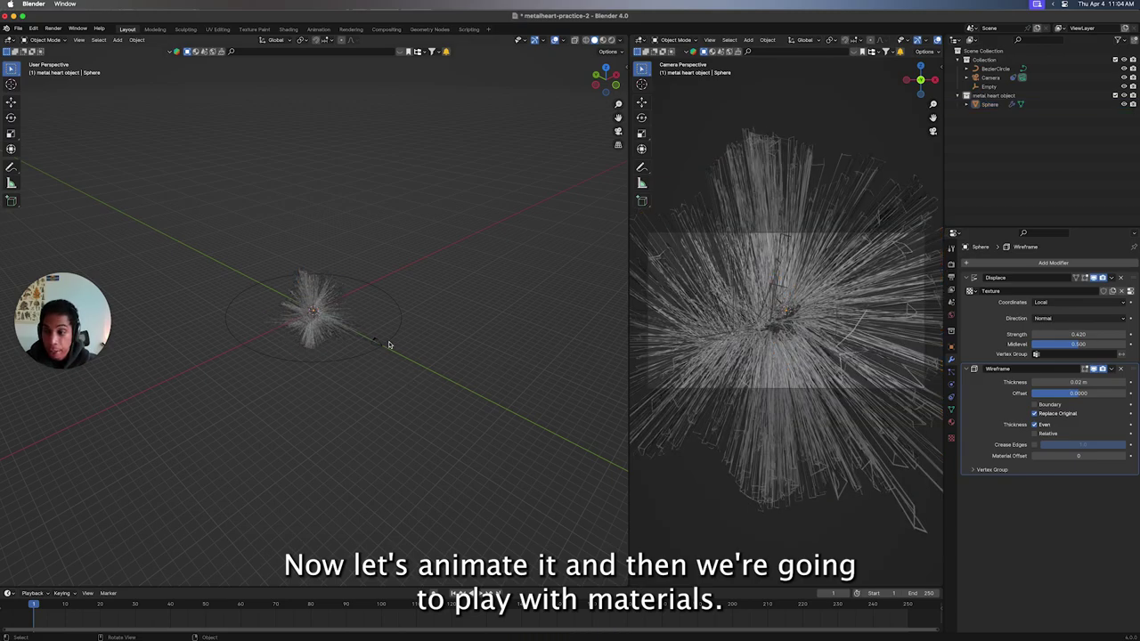
click(382, 349)
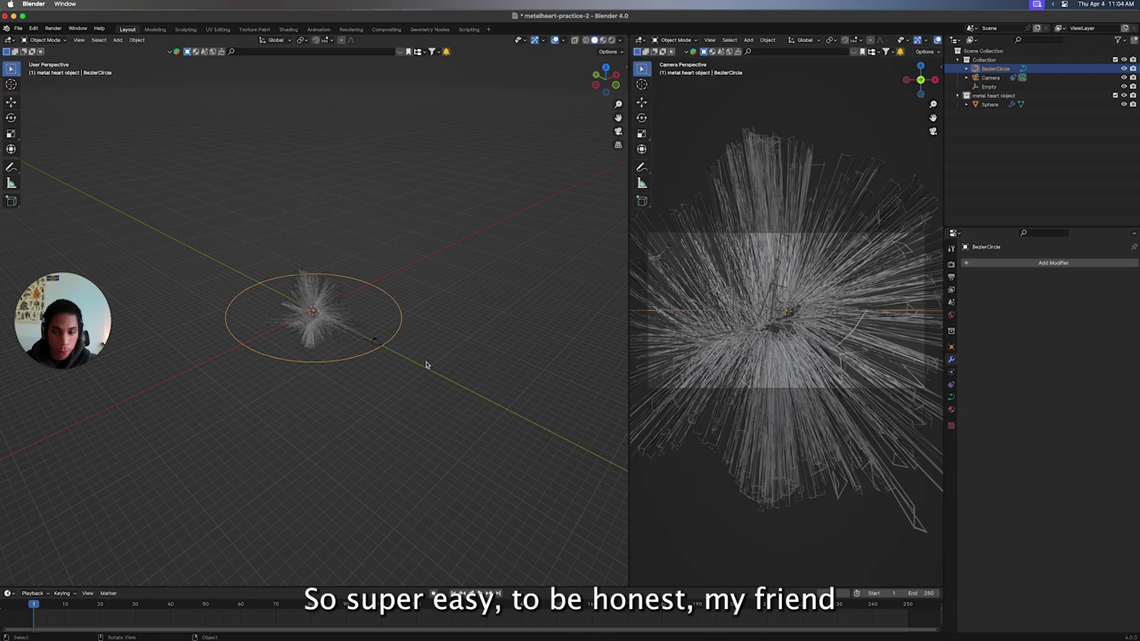
click(376, 345)
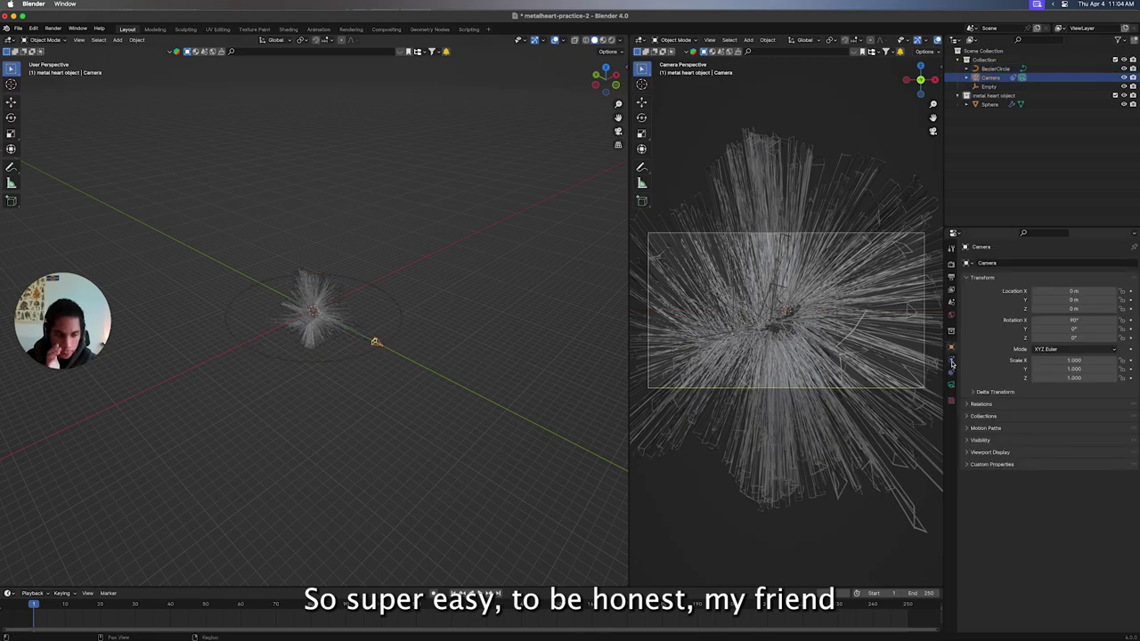
Keyframe the camera's Follow Path offset at 0 on frame 0.
key(Left)
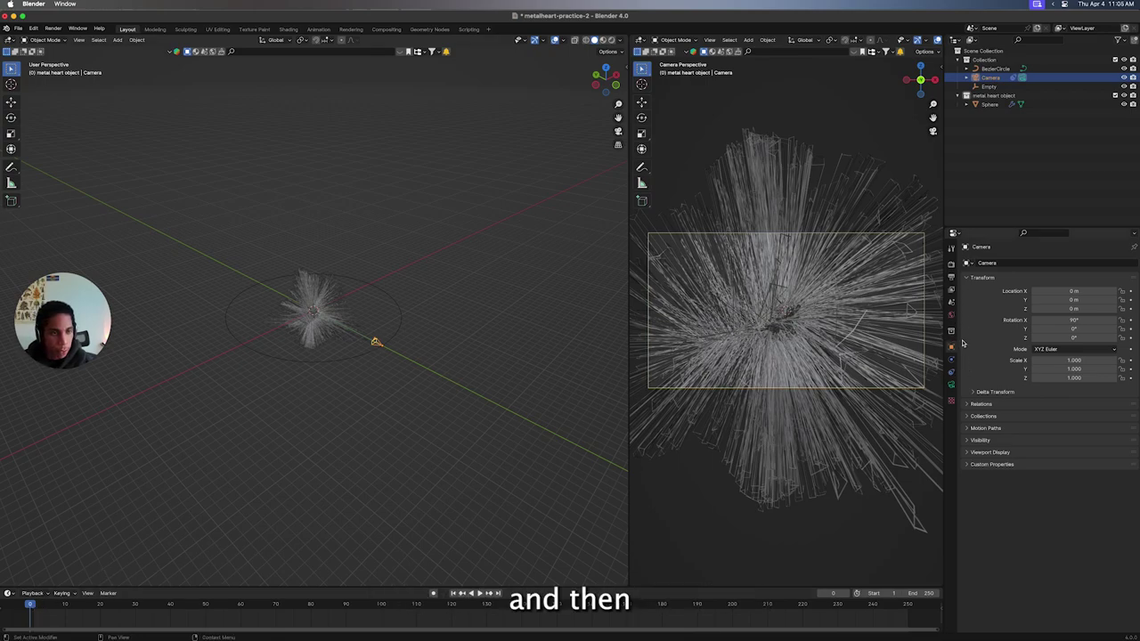
click(951, 370)
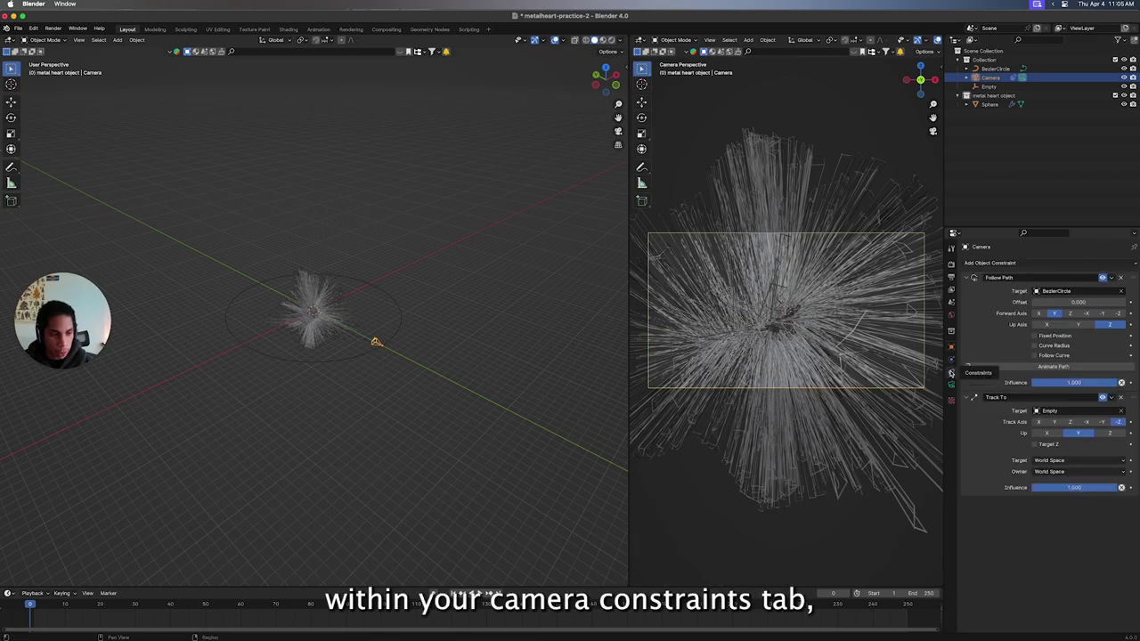
right_click(1053, 303)
click(1054, 303)
right_click(1053, 303)
click(1052, 304)
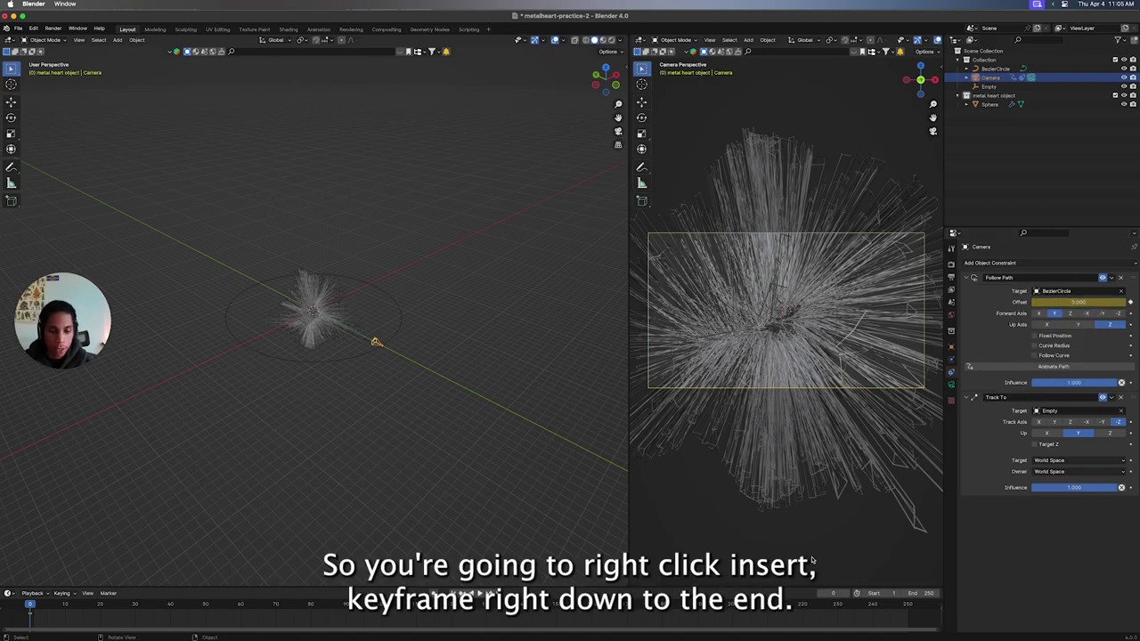
Keyframe the offset at 100 on frame 250 and play the orbit.
click(908, 608)
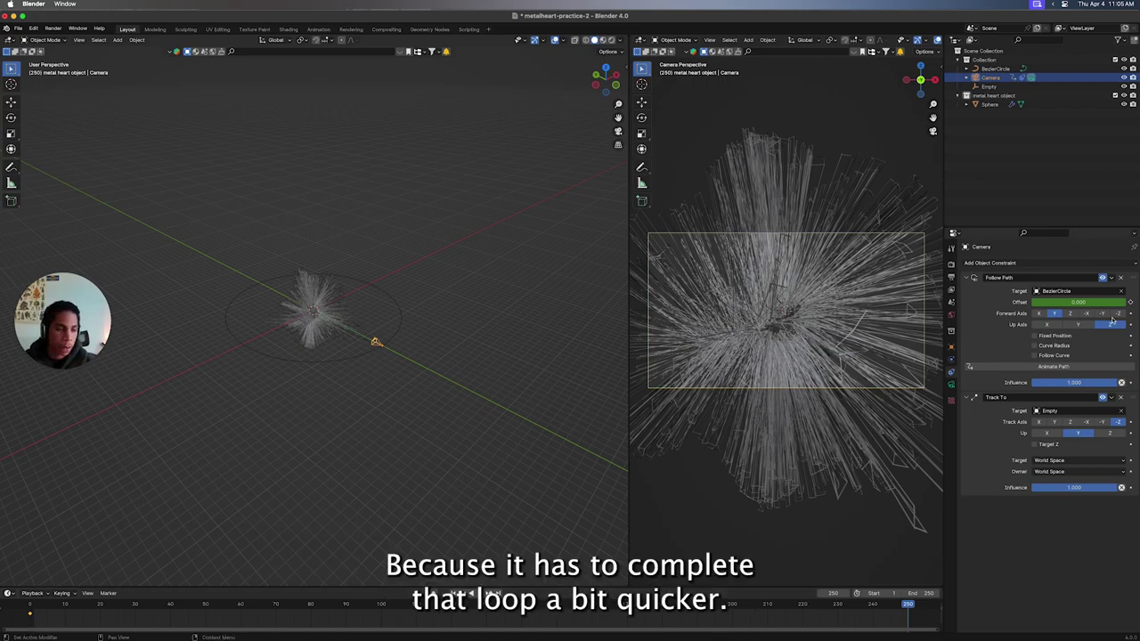
click(1079, 302)
text(100)
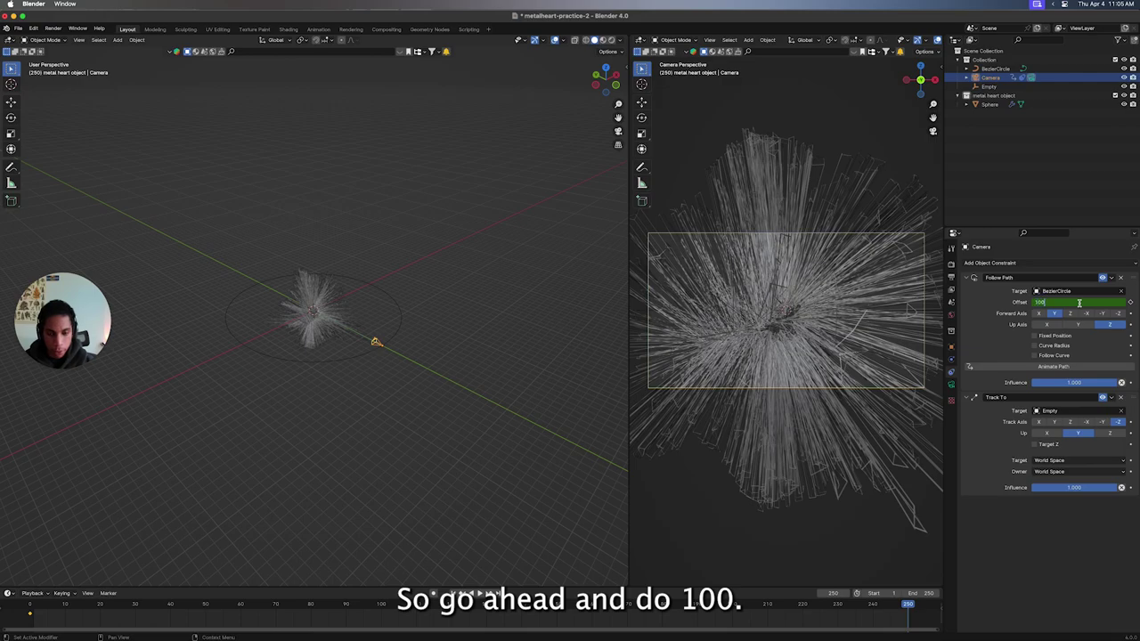
key(Return)
scroll(384, 333, up, 3)
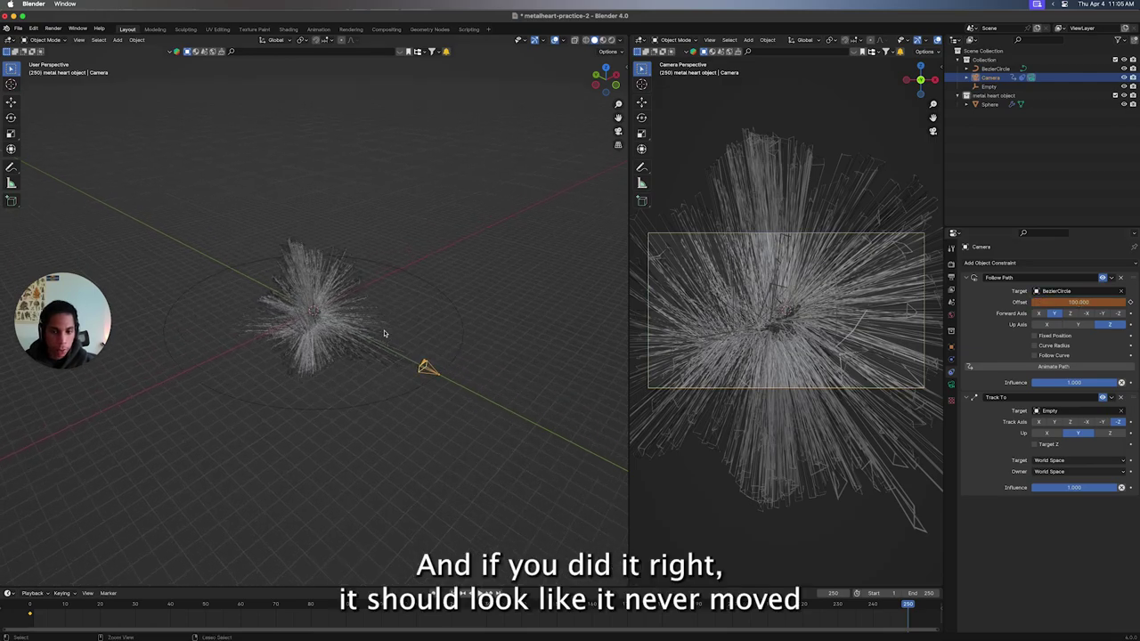
scroll(384, 333, up, 2)
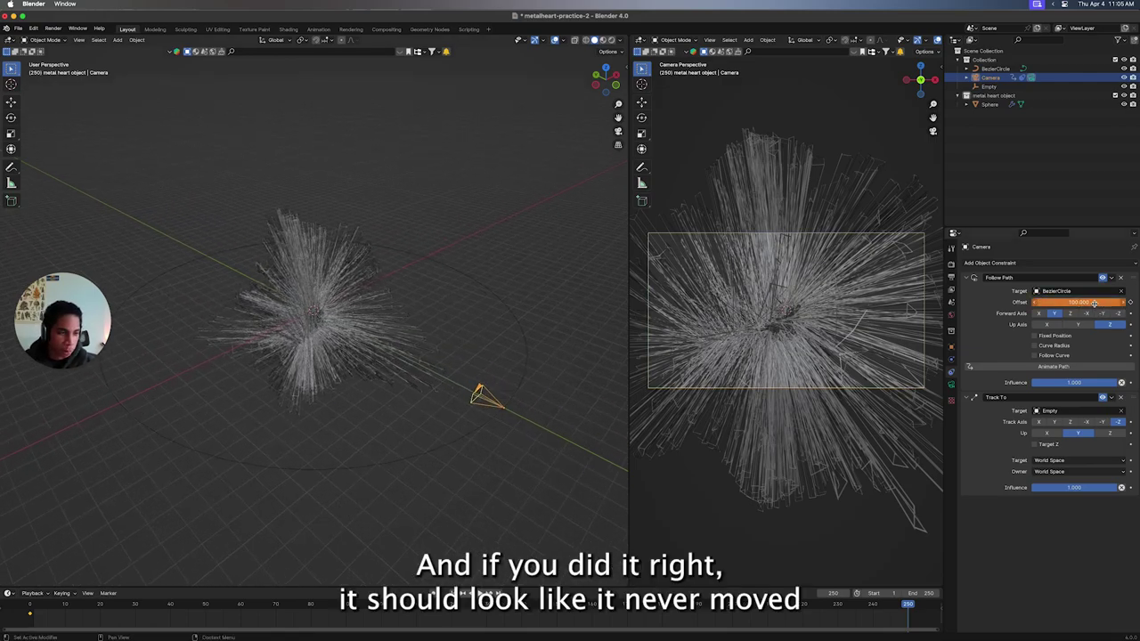
right_click(1066, 306)
click(1078, 299)
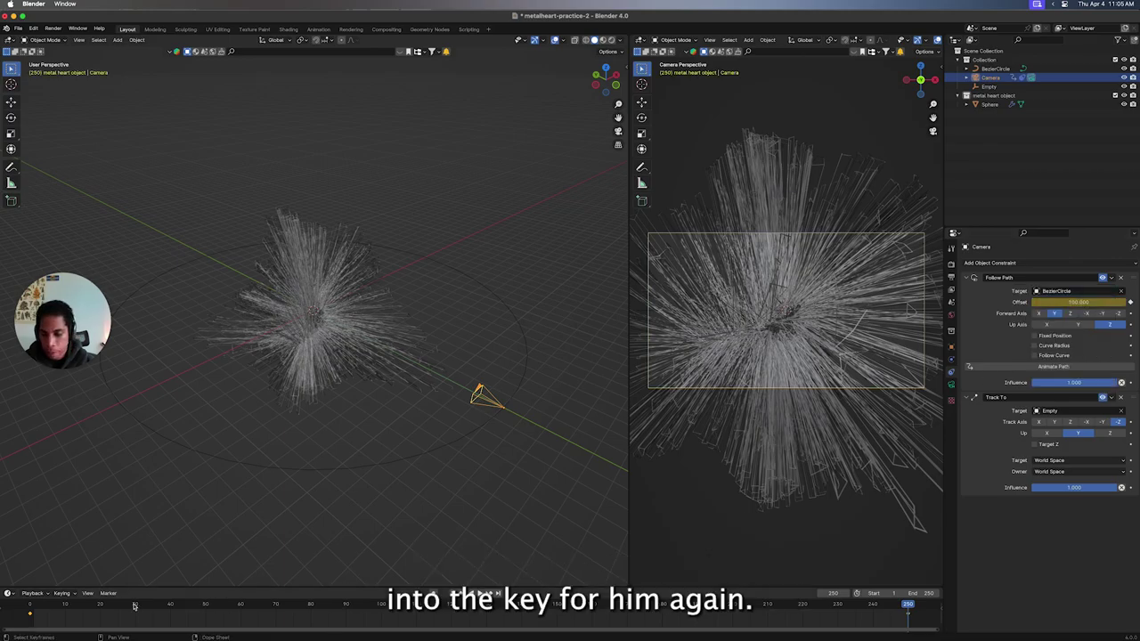
key(space)
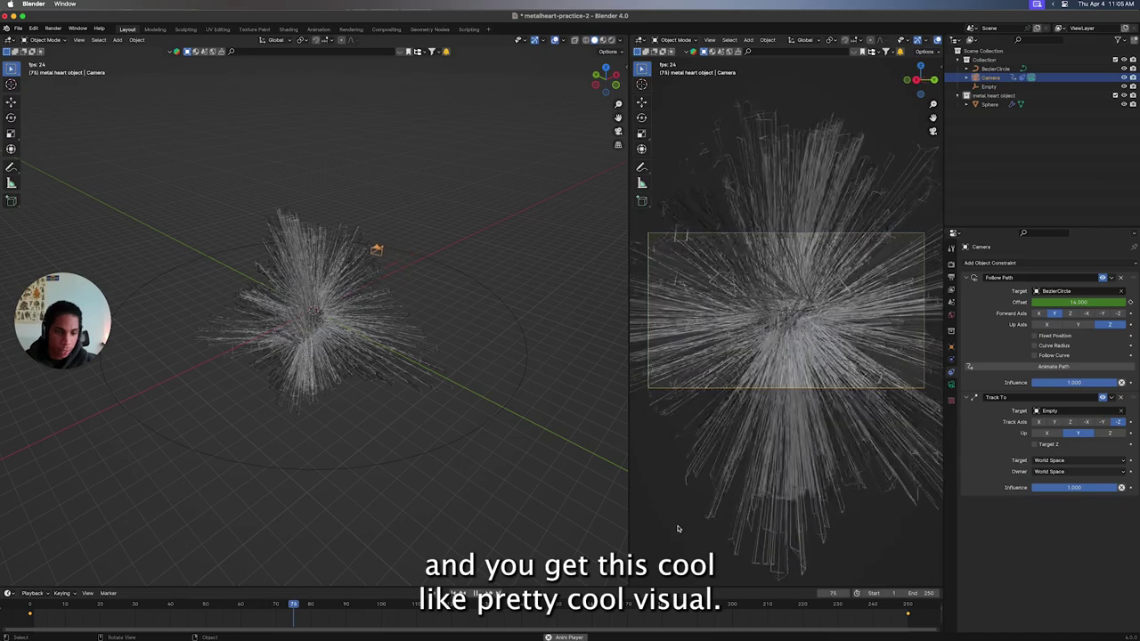
Switch to material preview shading, stop playback, and save with the sphere selected.
key(z)
click(806, 379)
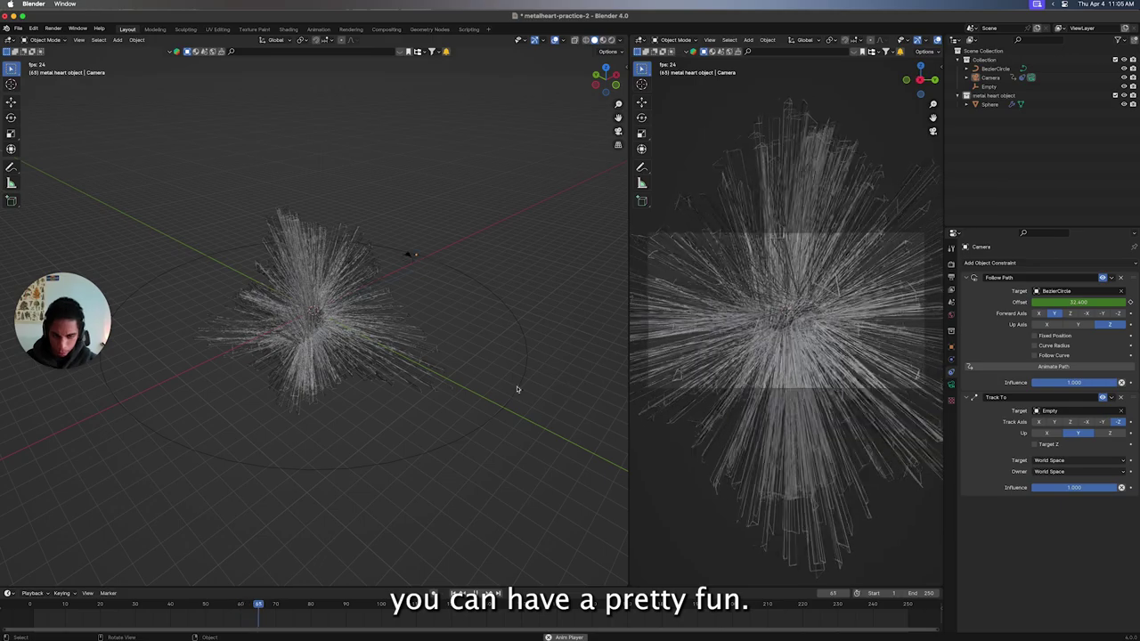
key(space)
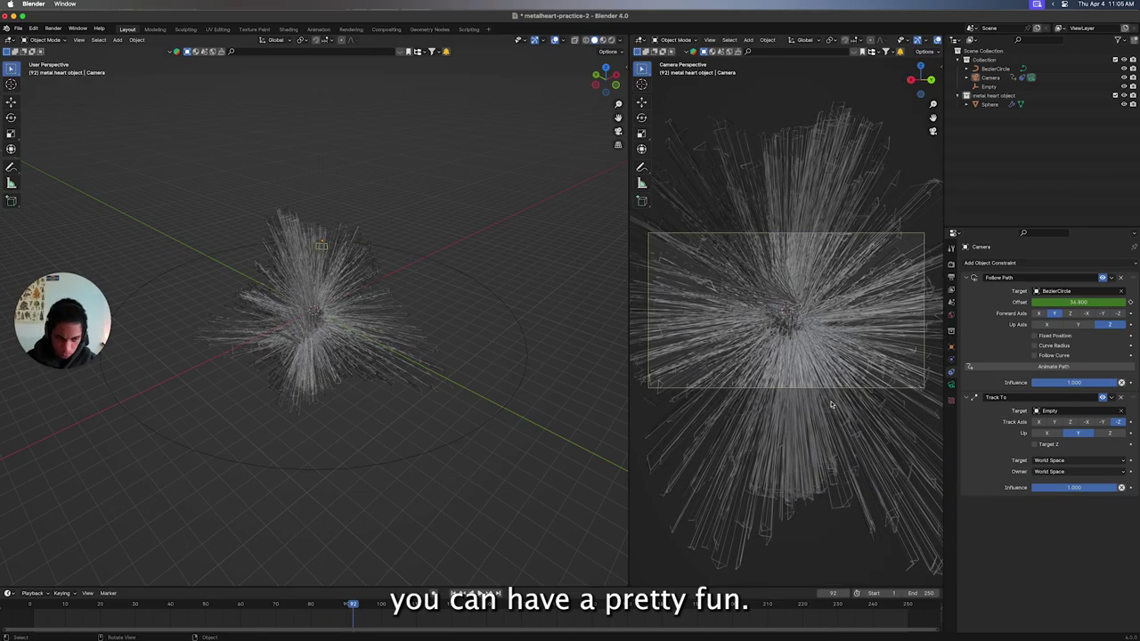
click(391, 322)
key(ctrl+s)
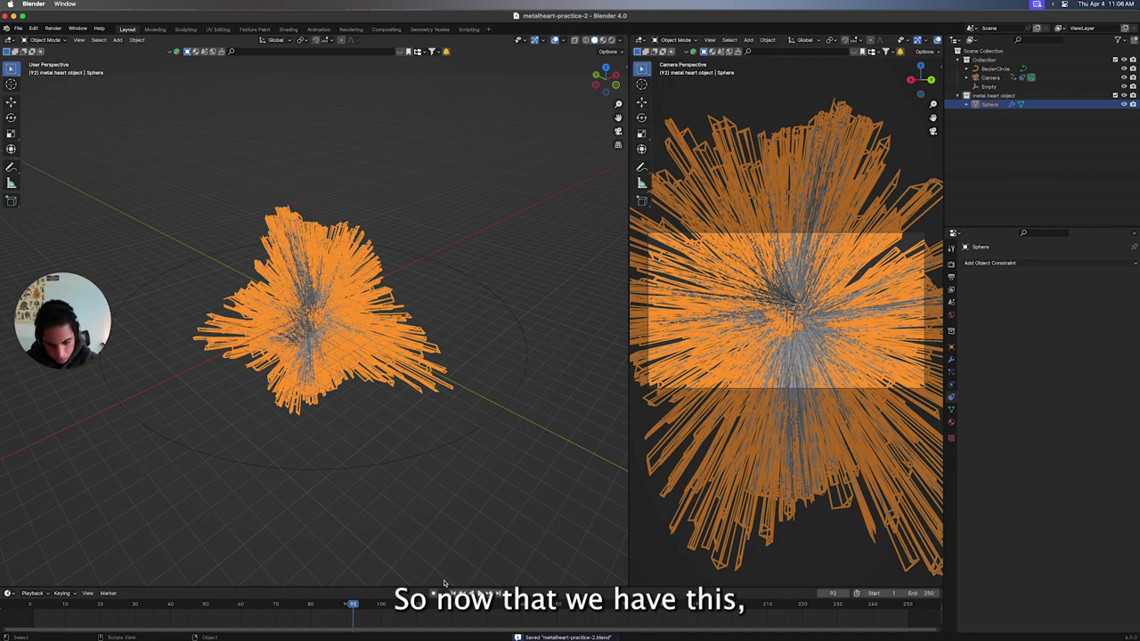
Split the 3D view horizontally into two stacked views.
right_click(395, 588)
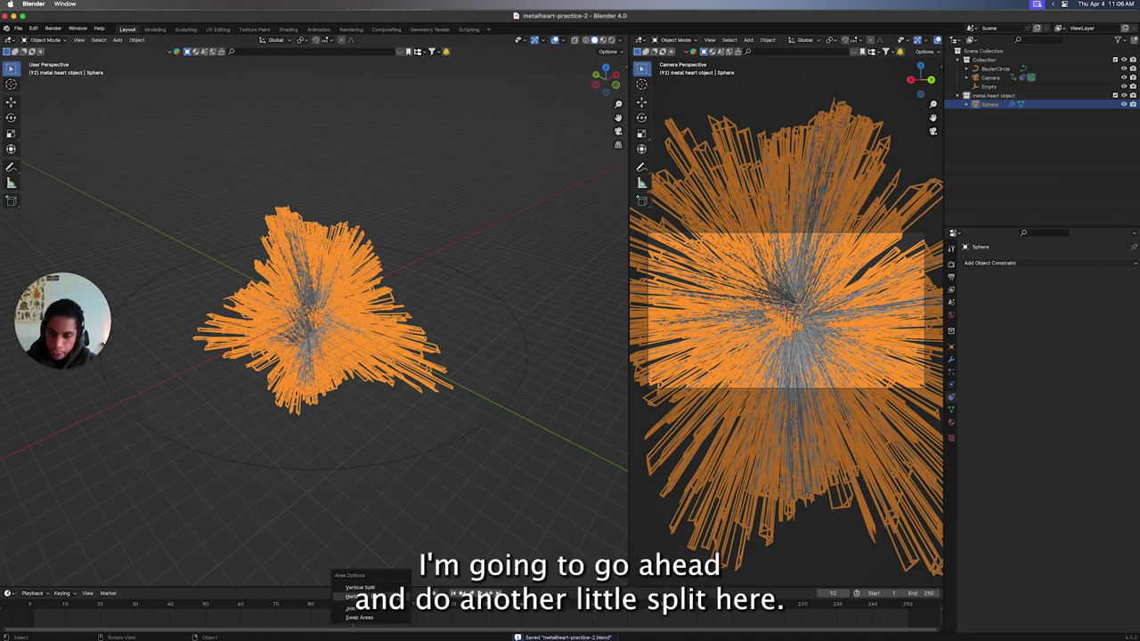
click(374, 597)
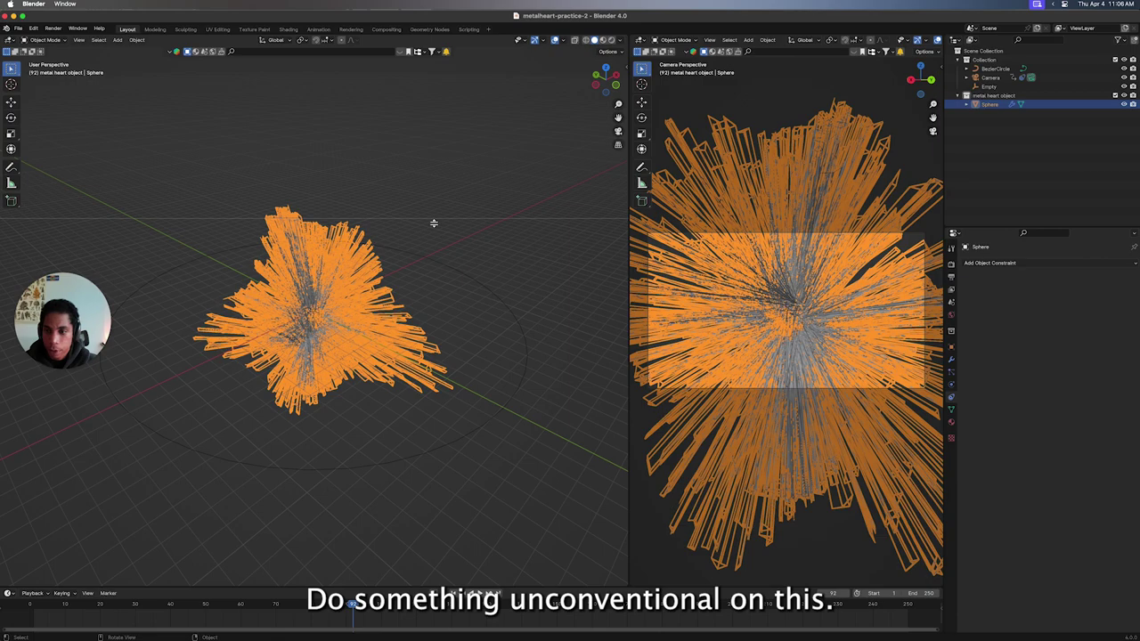
click(436, 223)
click(40, 40)
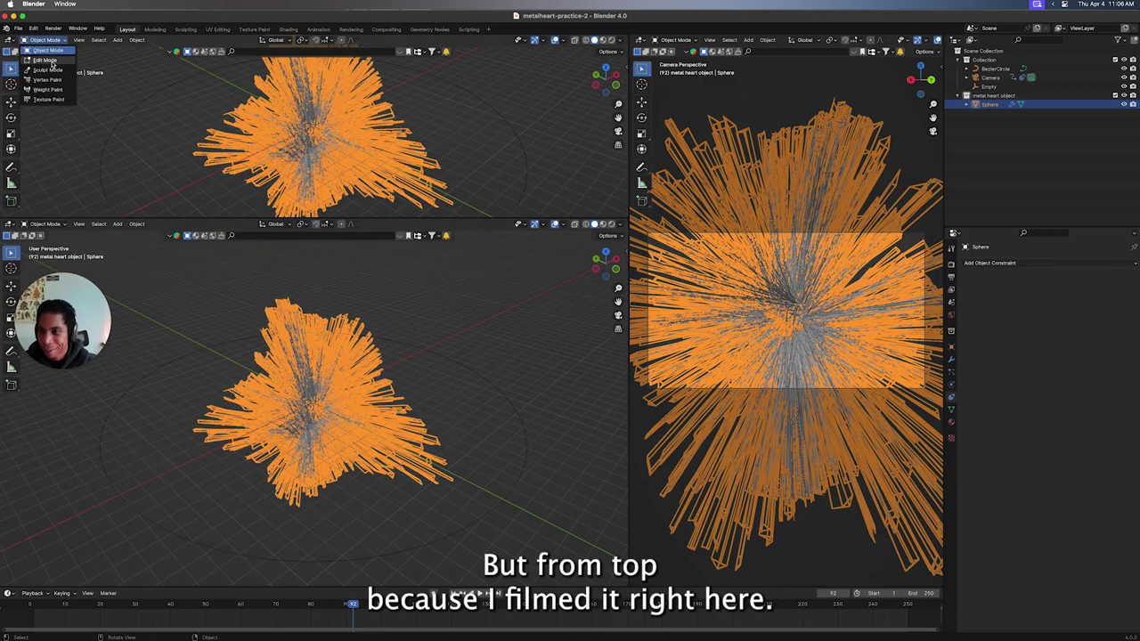
Show a Shader Editor on top and give the sphere a new material with Metallic 1.000, then save.
click(38, 40)
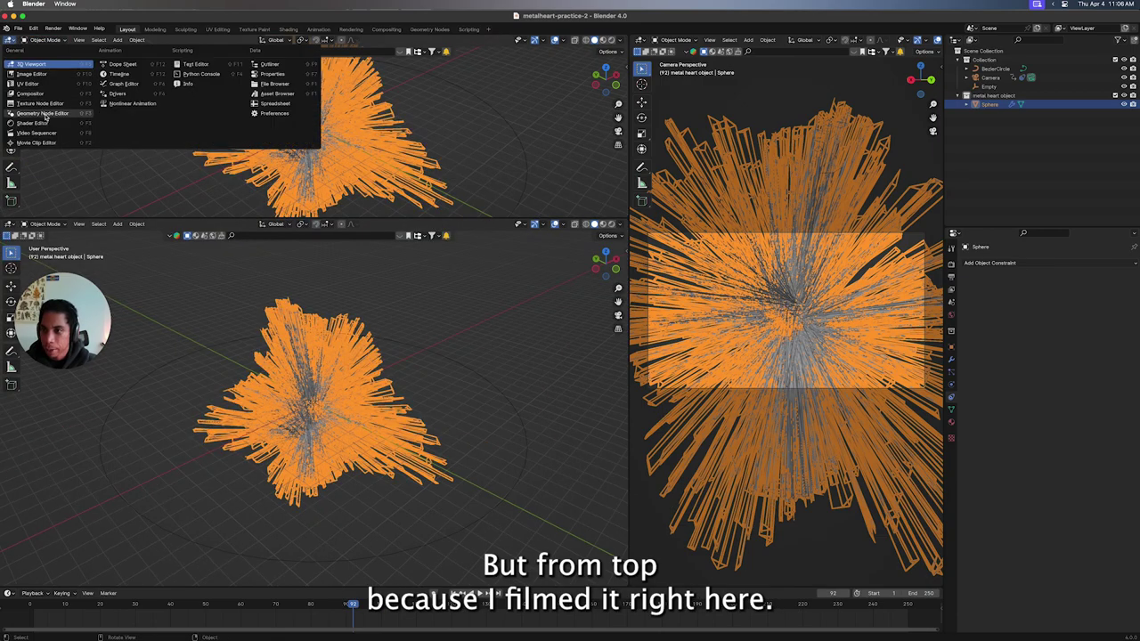
click(51, 119)
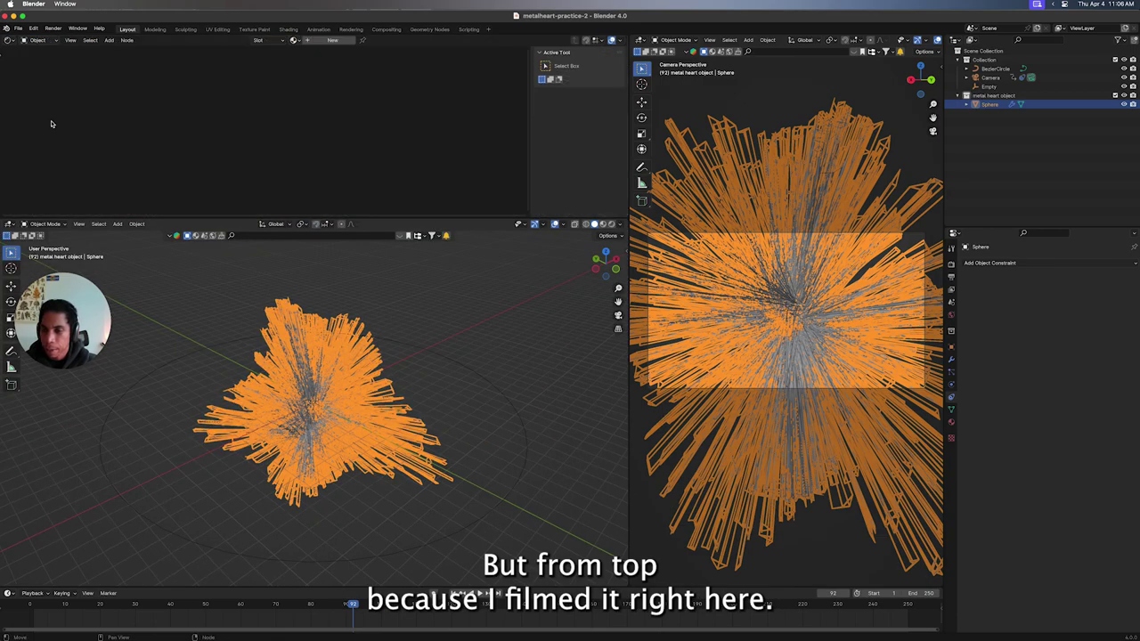
click(329, 41)
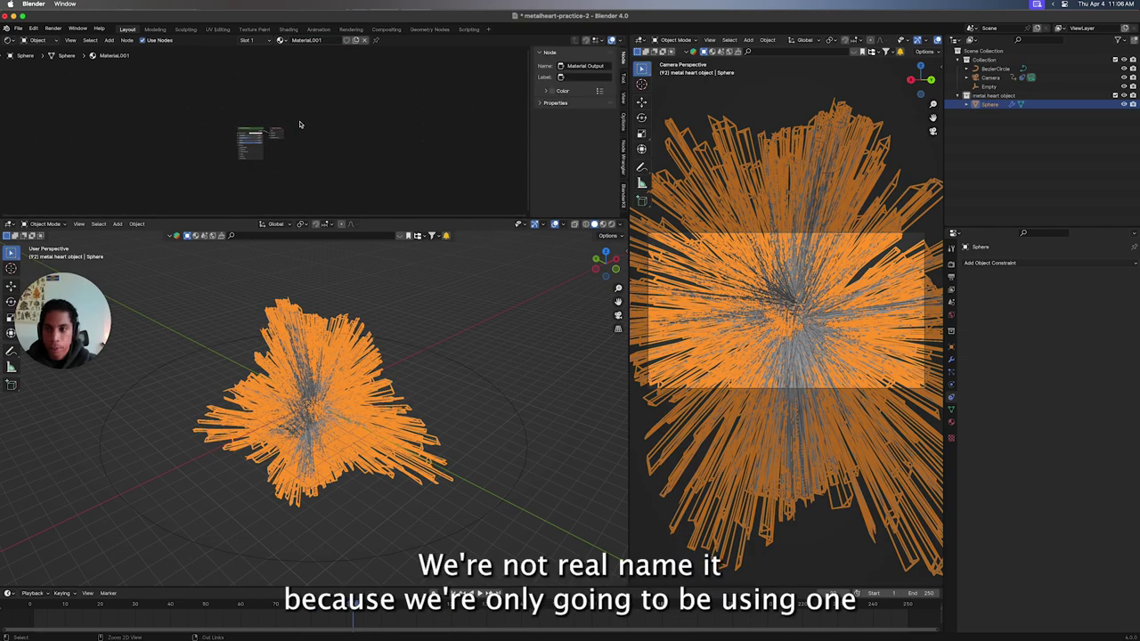
key(Home)
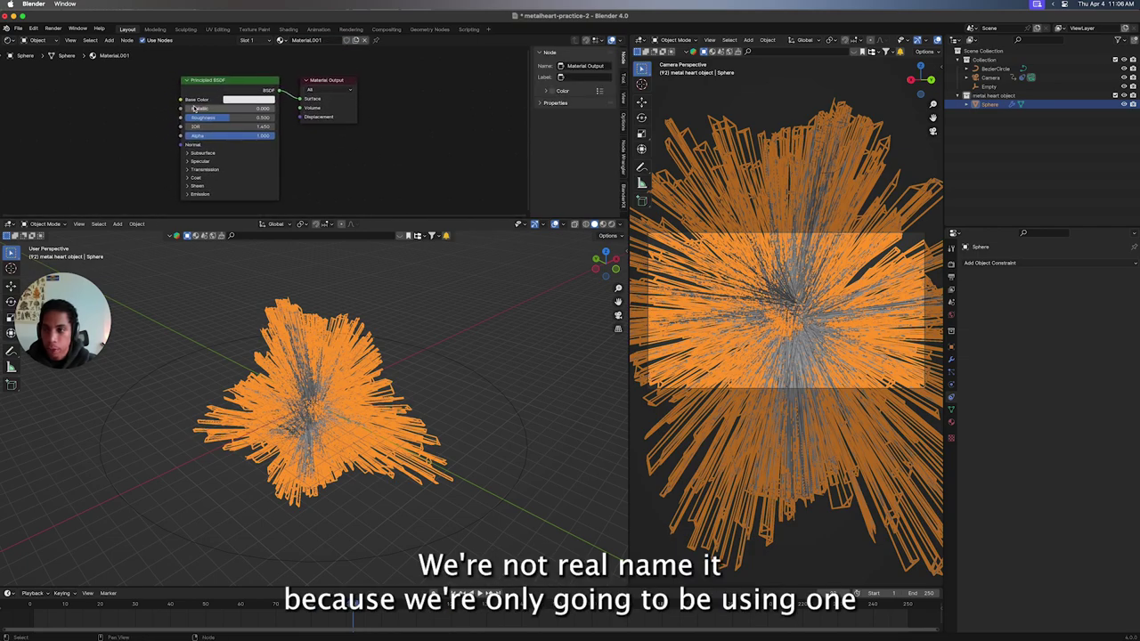
drag(191, 108, 276, 108)
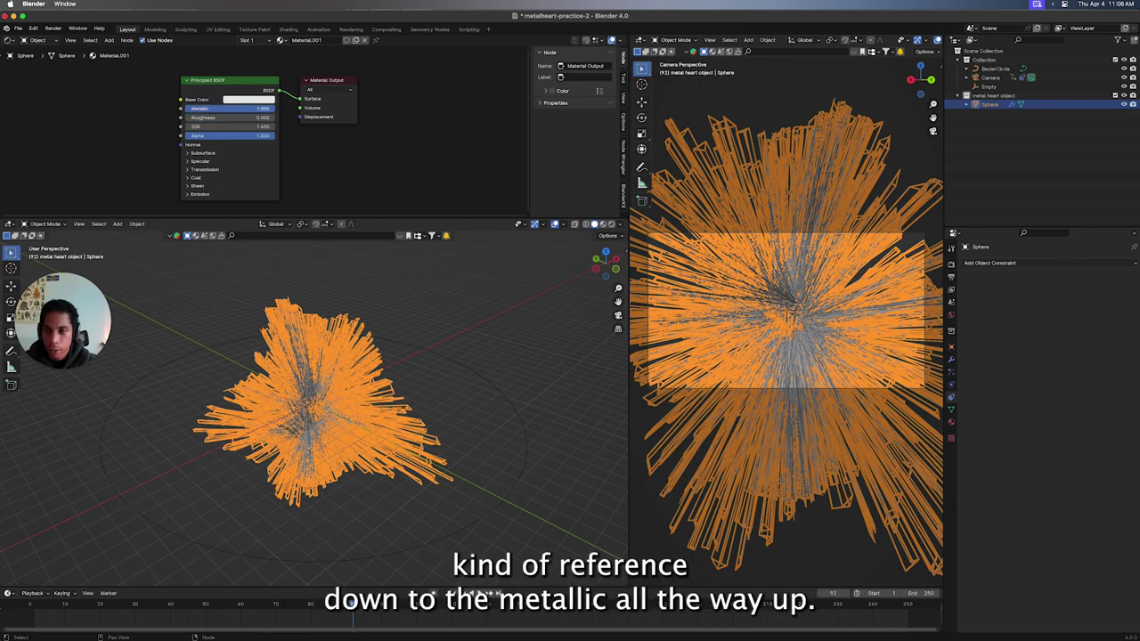
key(ctrl+s)
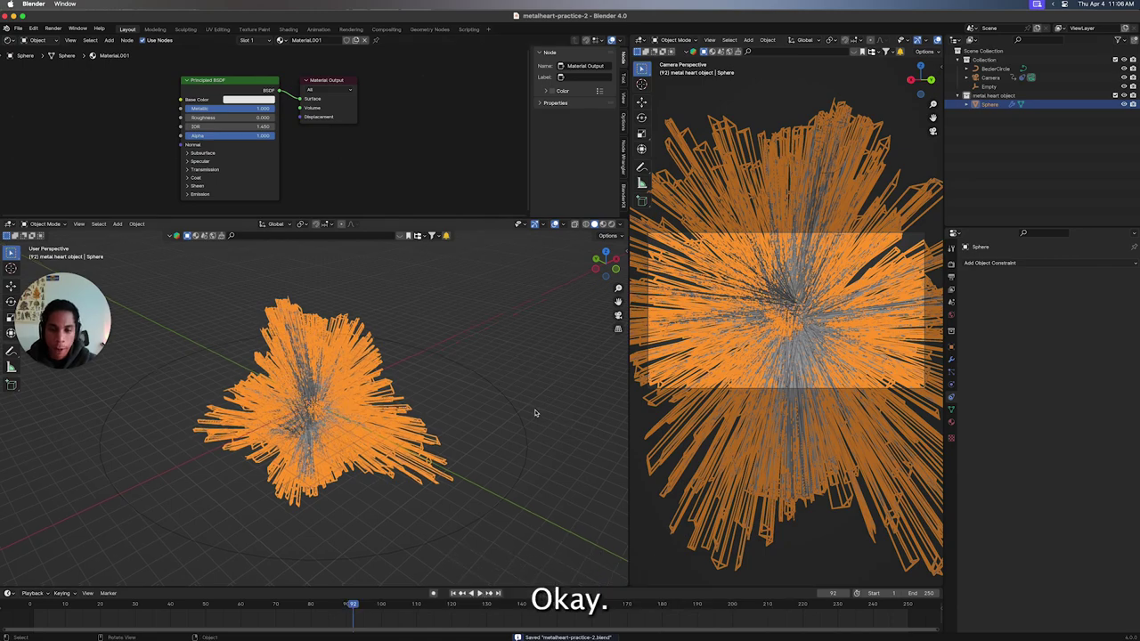
middle_drag(539, 414, 529, 411)
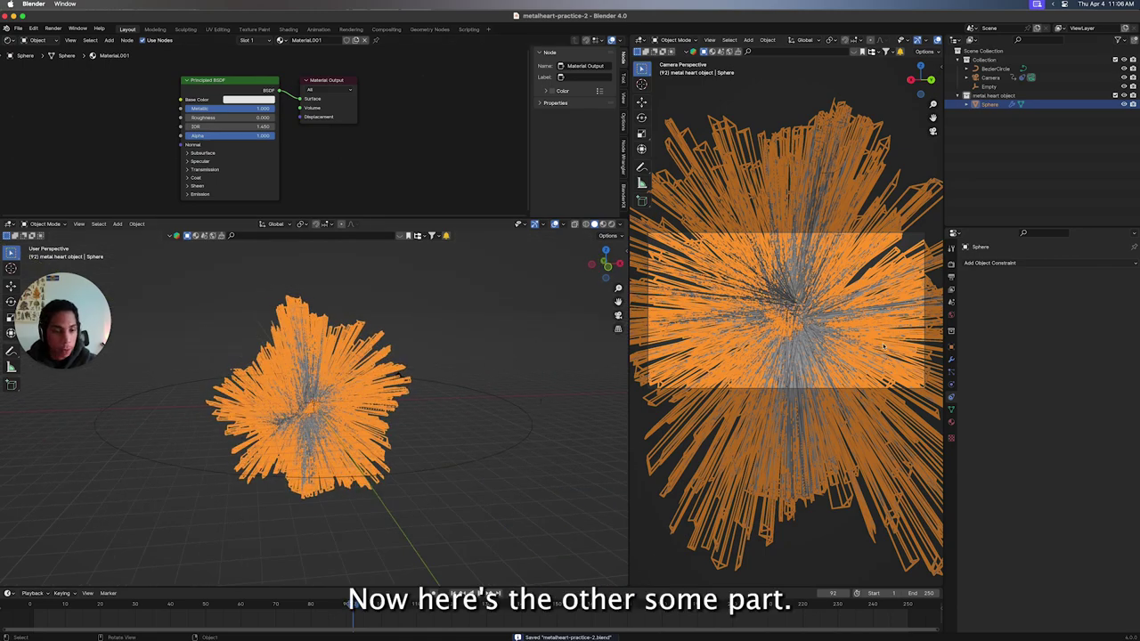
click(950, 264)
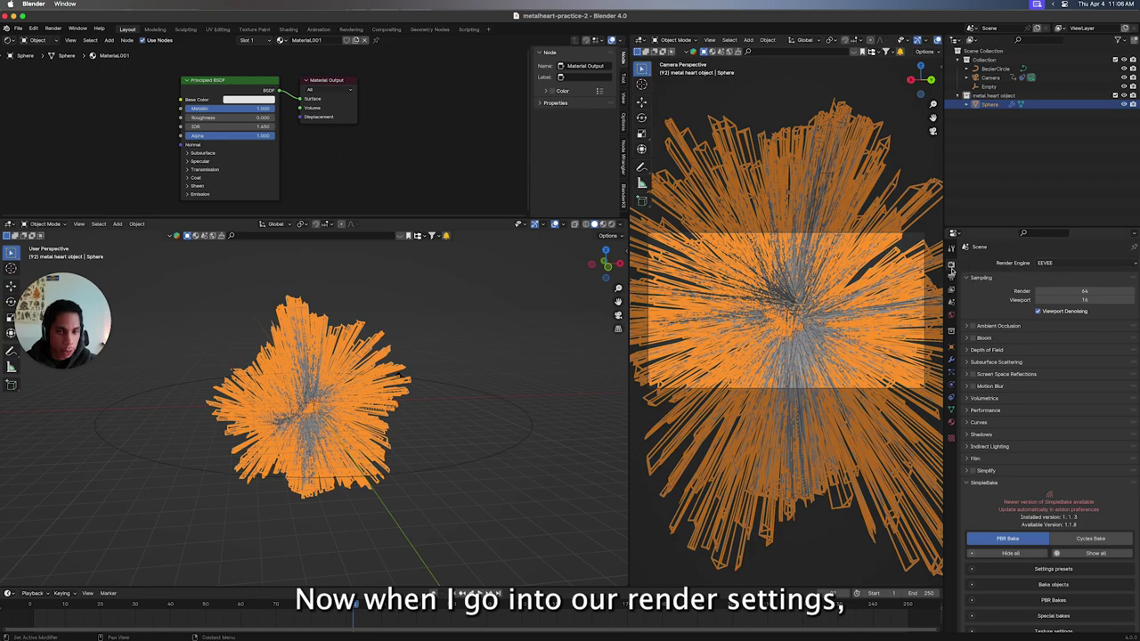
Join the areas back into a single 3D view looking through the camera.
right_click(474, 219)
click(473, 232)
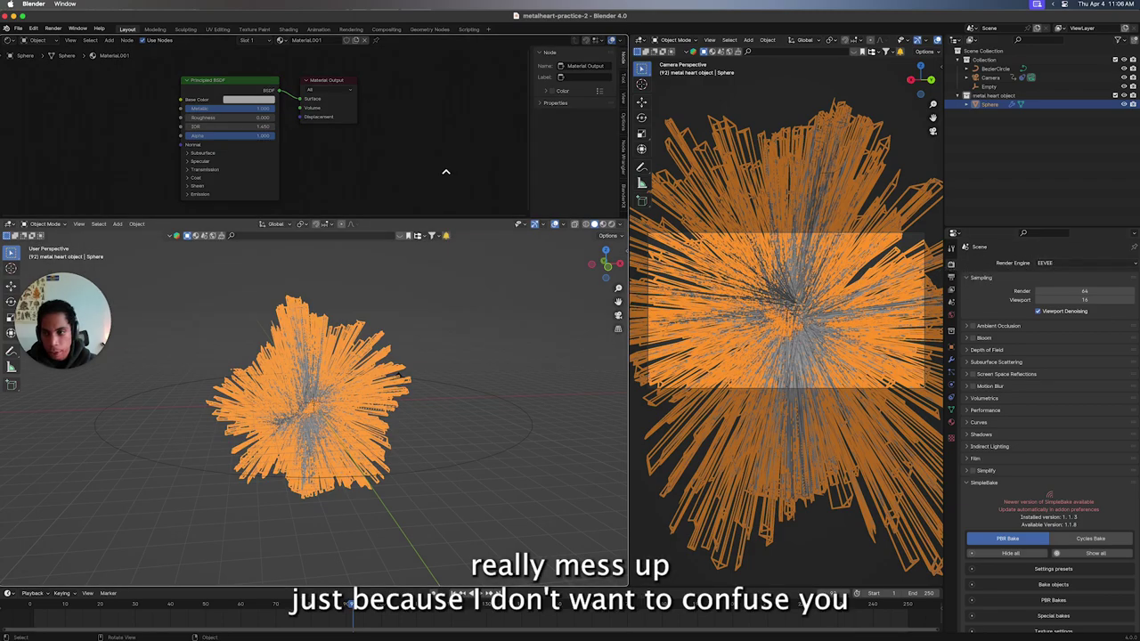
click(446, 172)
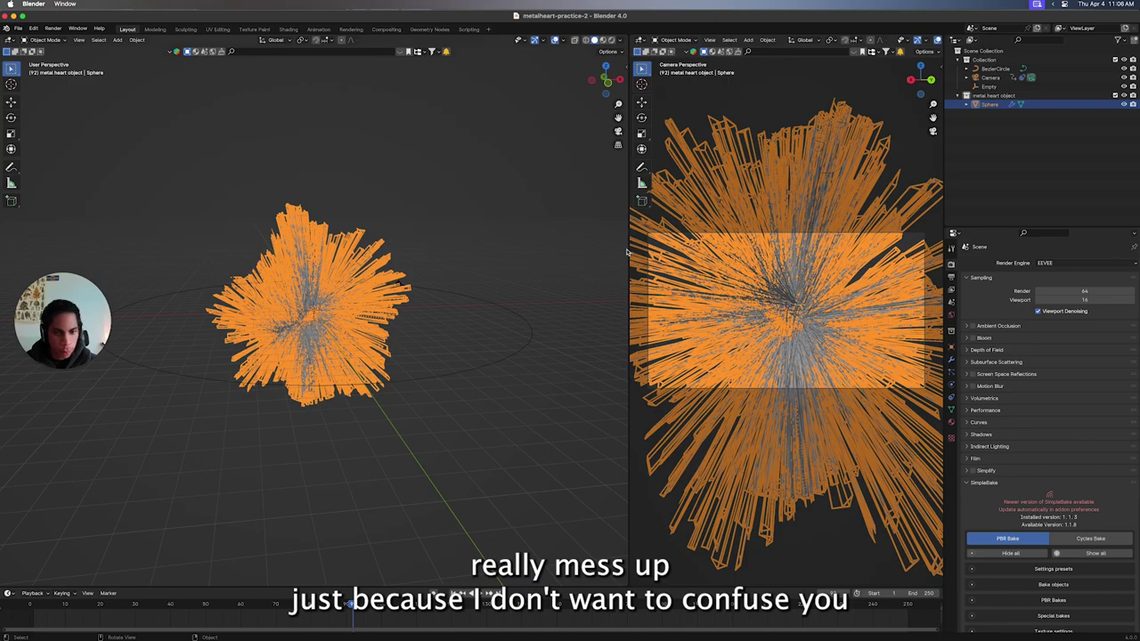
right_click(626, 252)
click(628, 251)
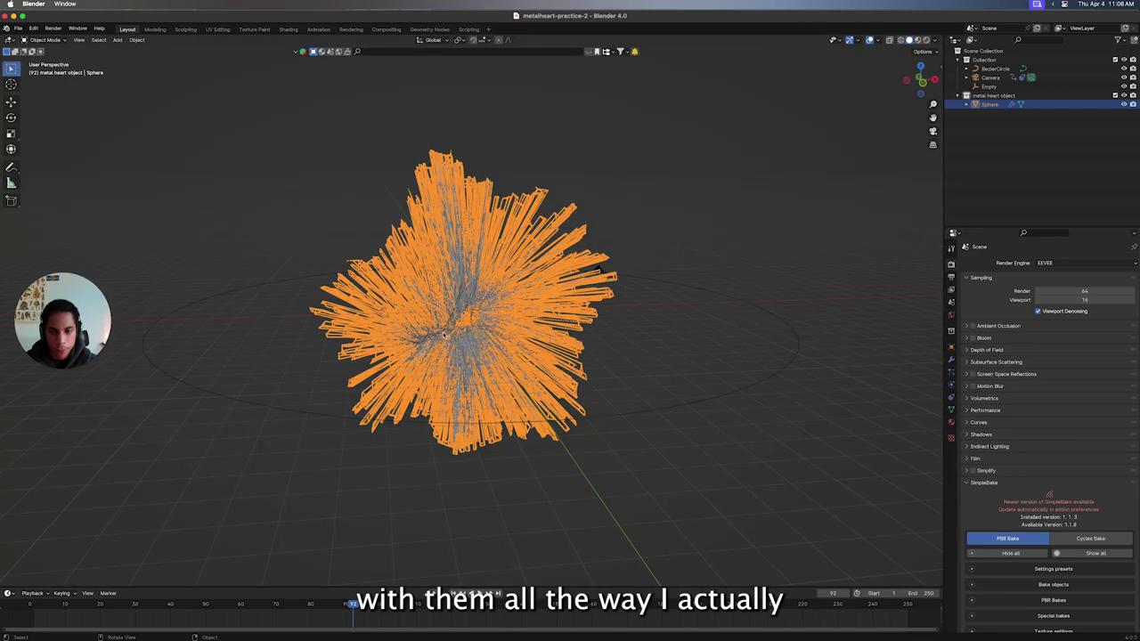
key(KP_0)
click(852, 285)
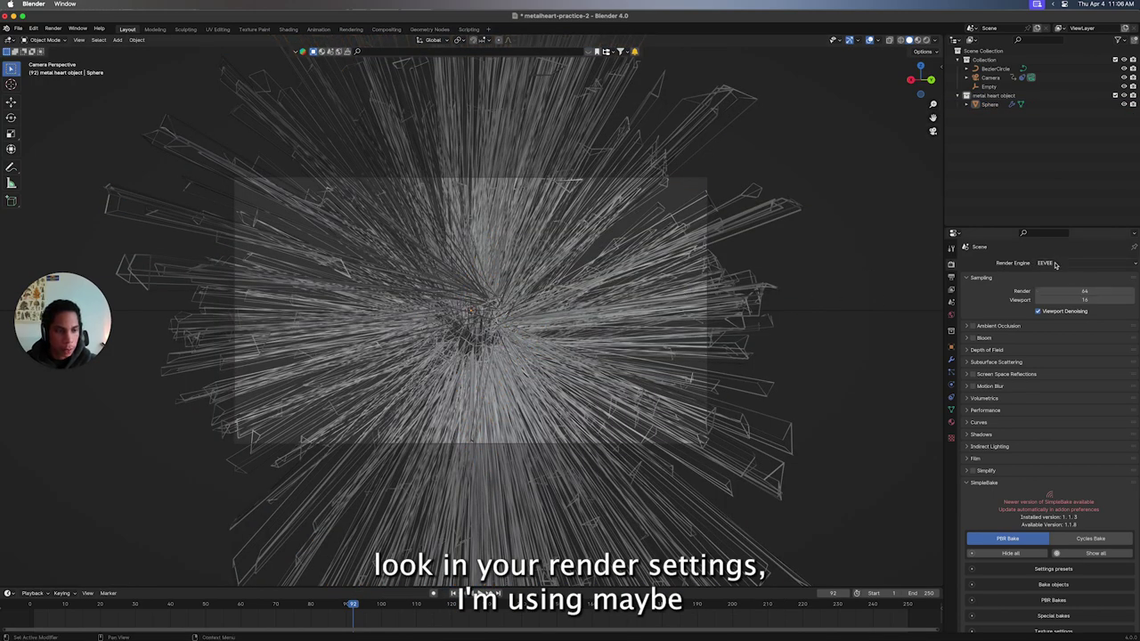
Enable ambient occlusion in the render settings and change the viewport shading.
click(973, 326)
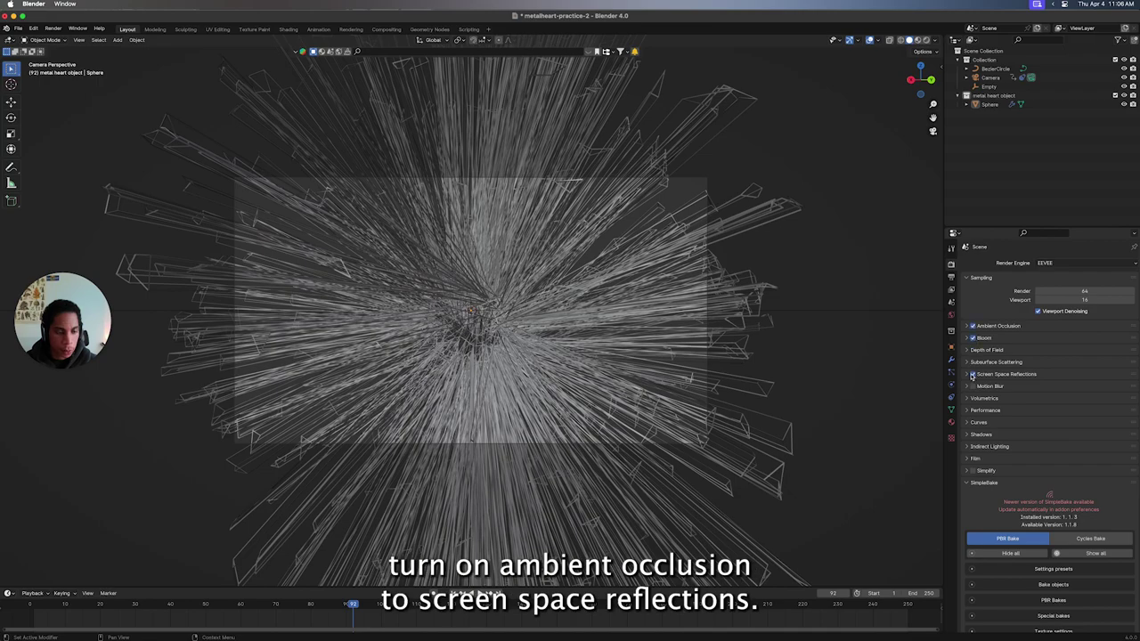
click(968, 483)
click(974, 518)
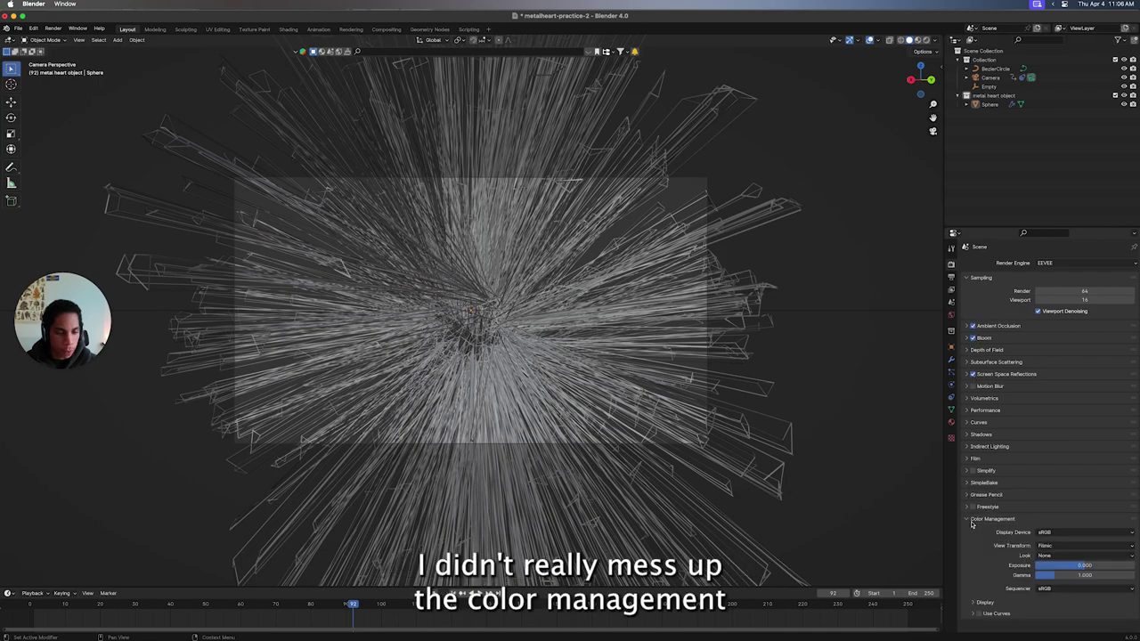
click(987, 523)
click(978, 522)
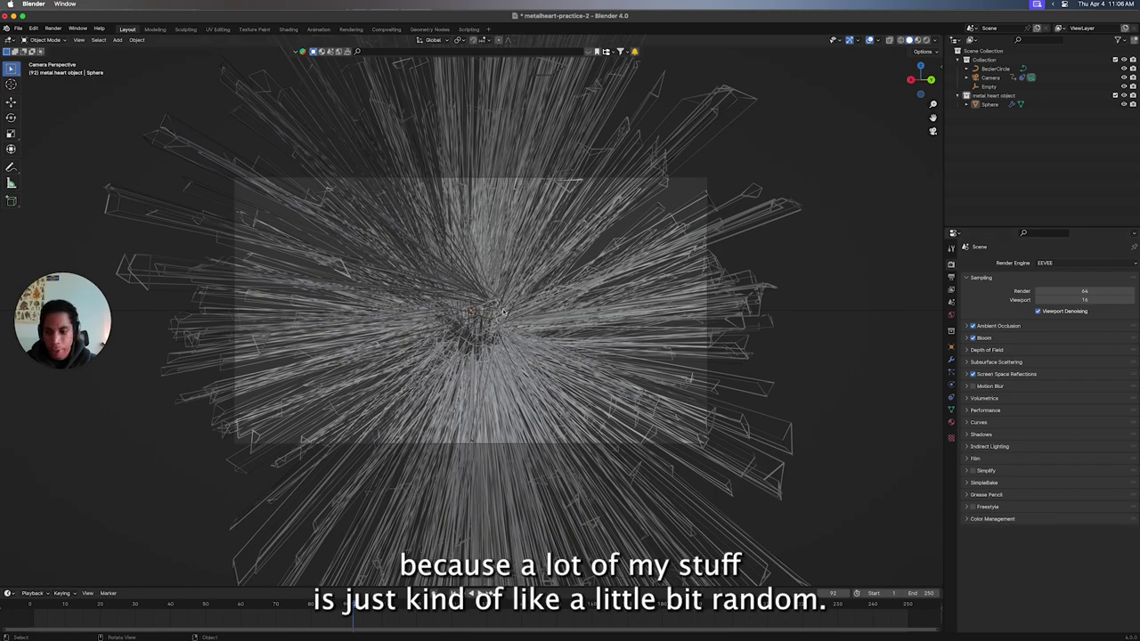
key(z)
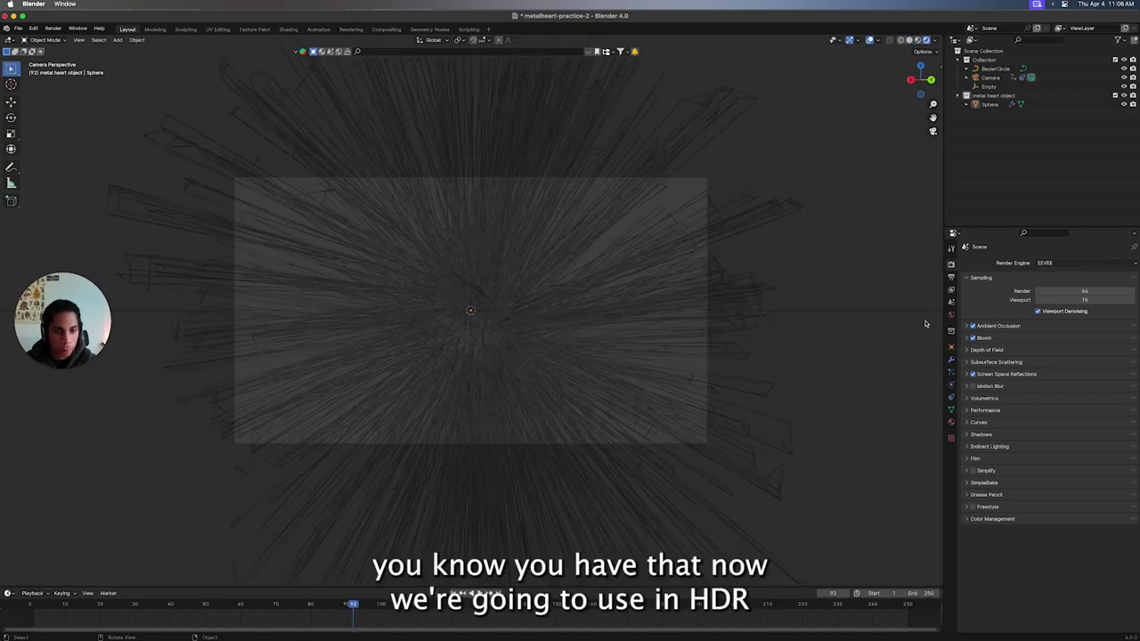
click(951, 314)
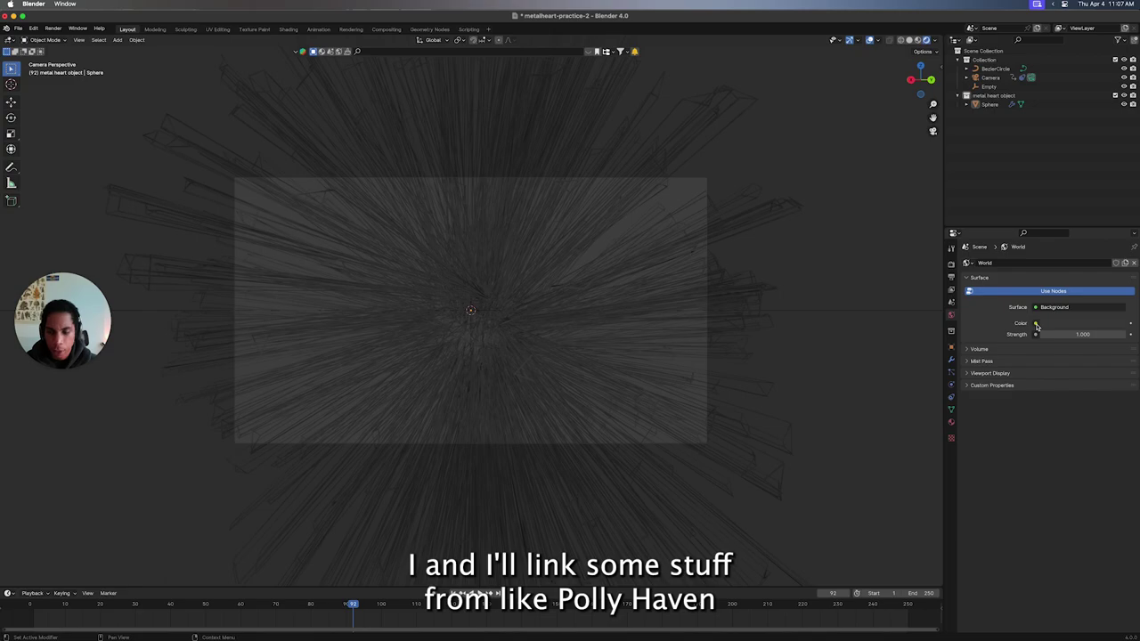
Set the world colour to the kloofendal_43d_clear_puresky_4k.exr environment texture and preview it.
click(1035, 323)
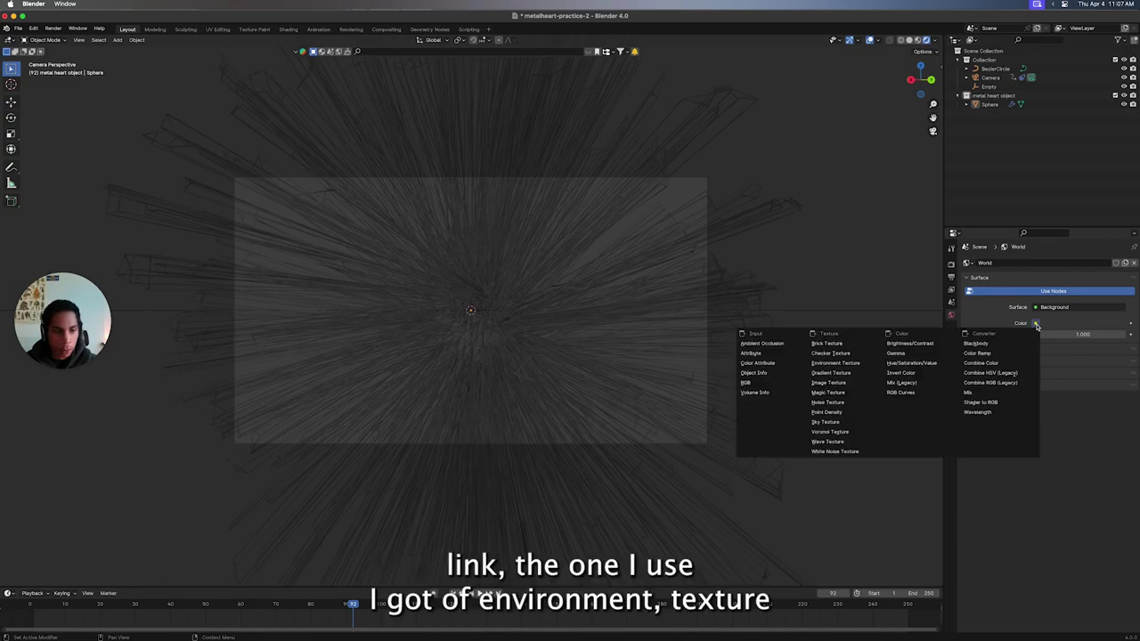
click(861, 363)
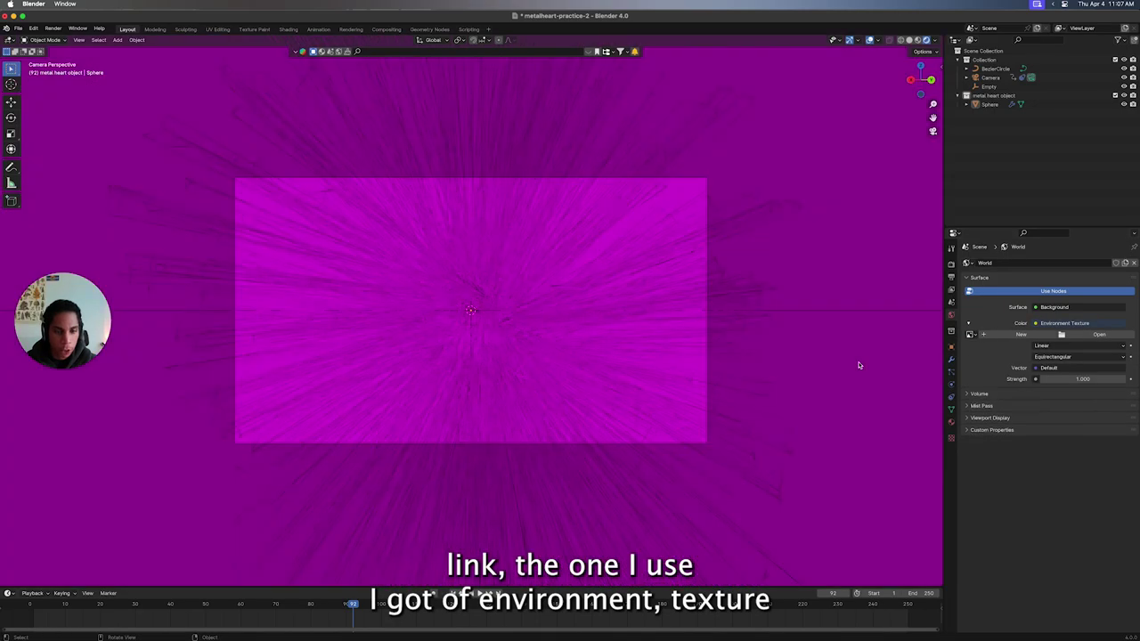
click(1097, 334)
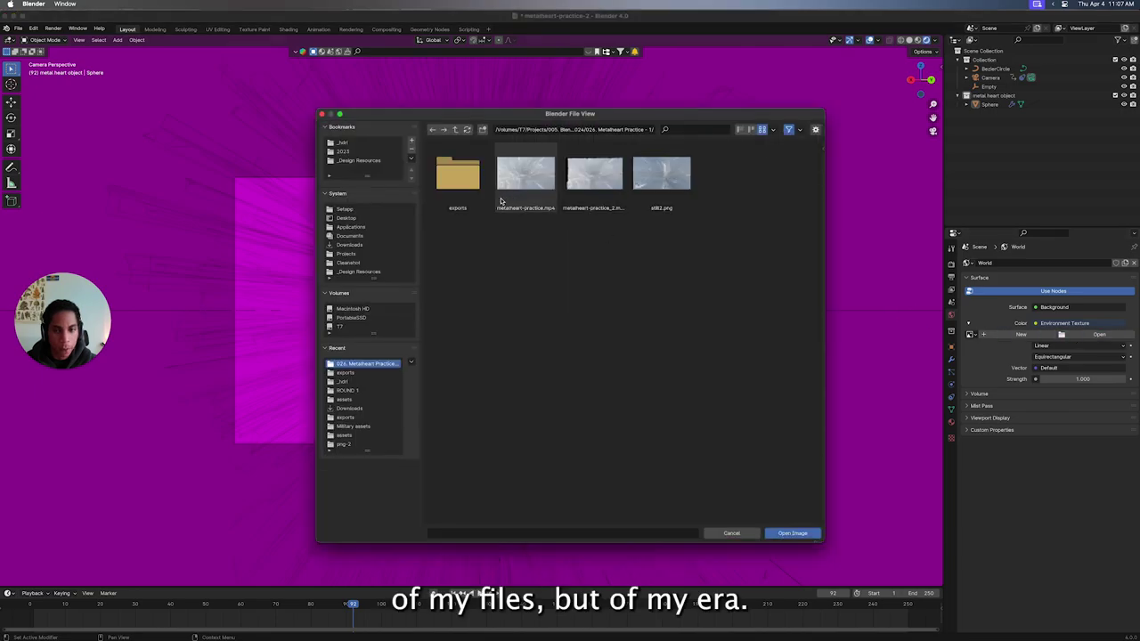
click(351, 143)
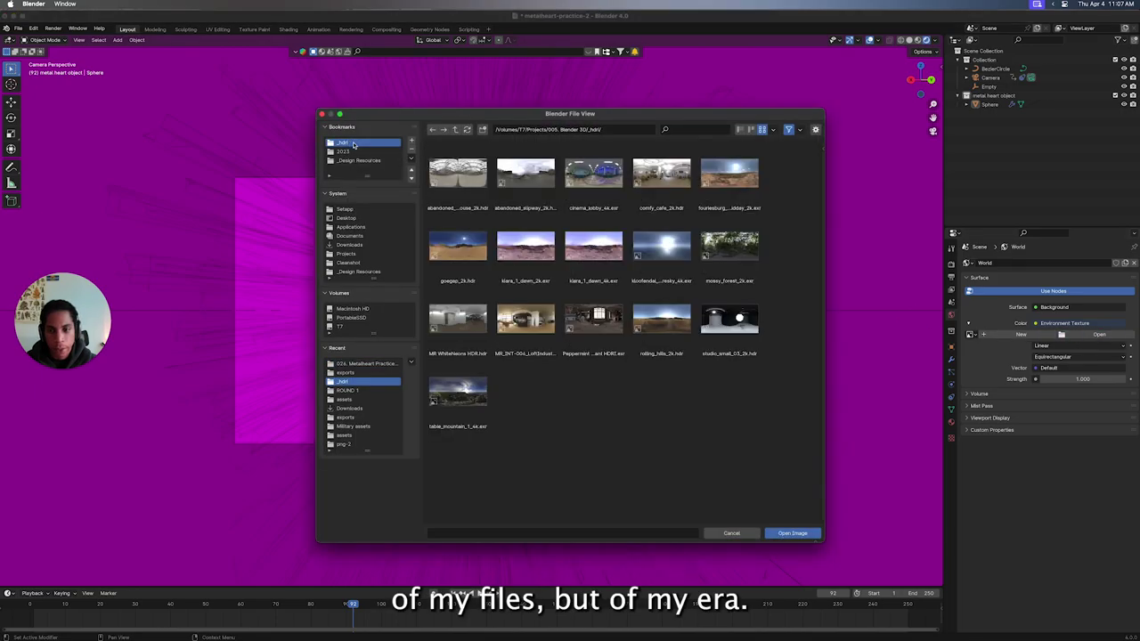
click(643, 261)
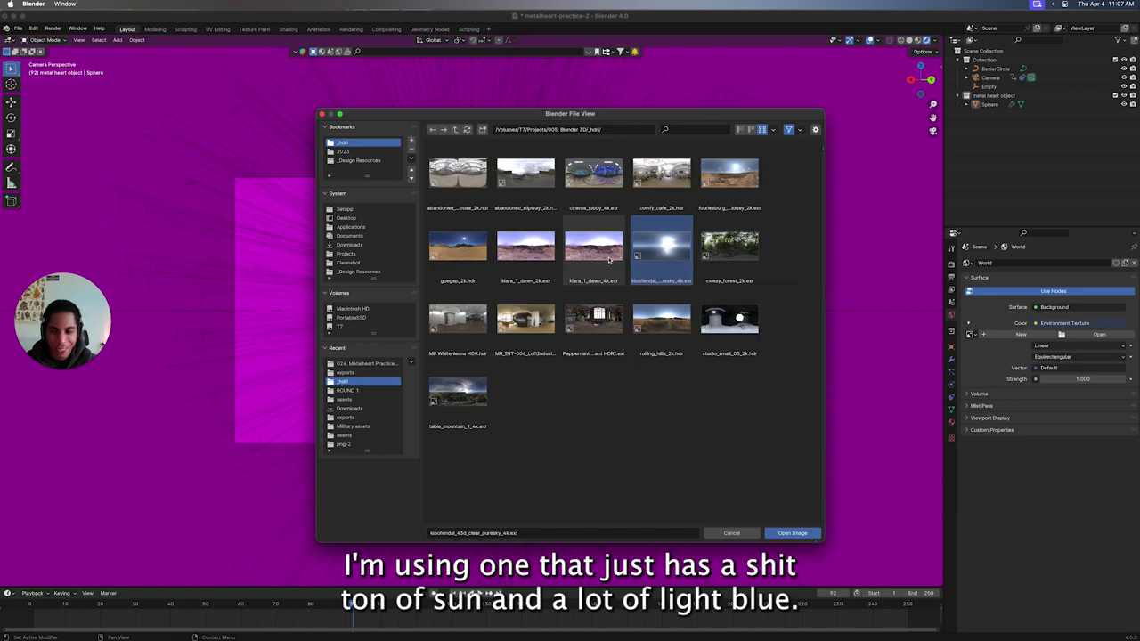
click(780, 532)
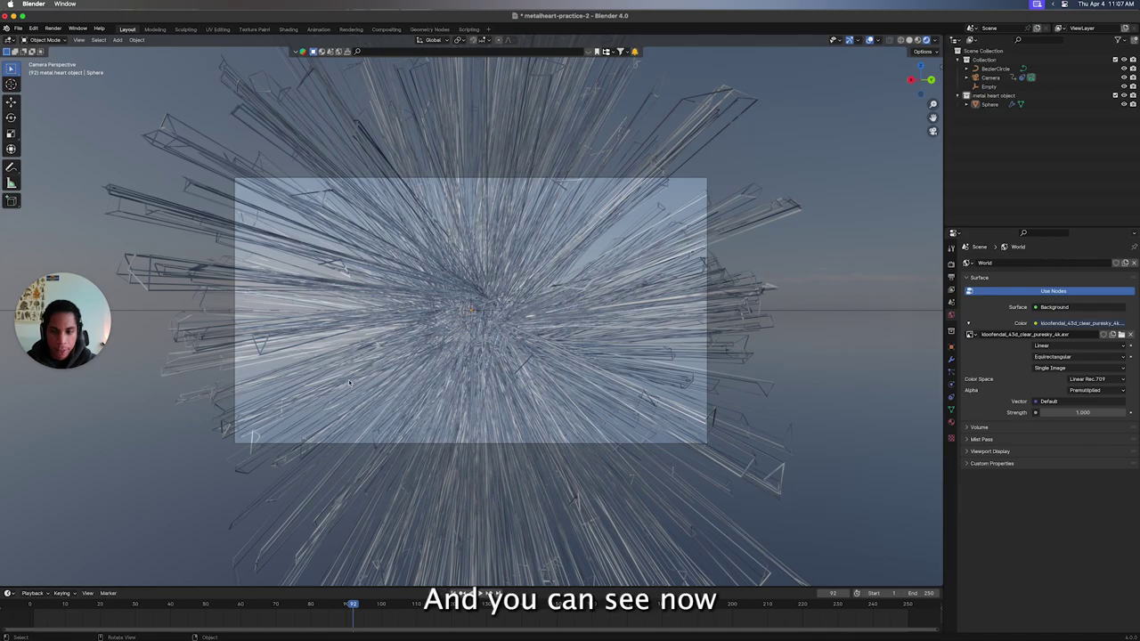
key(space)
key(space)
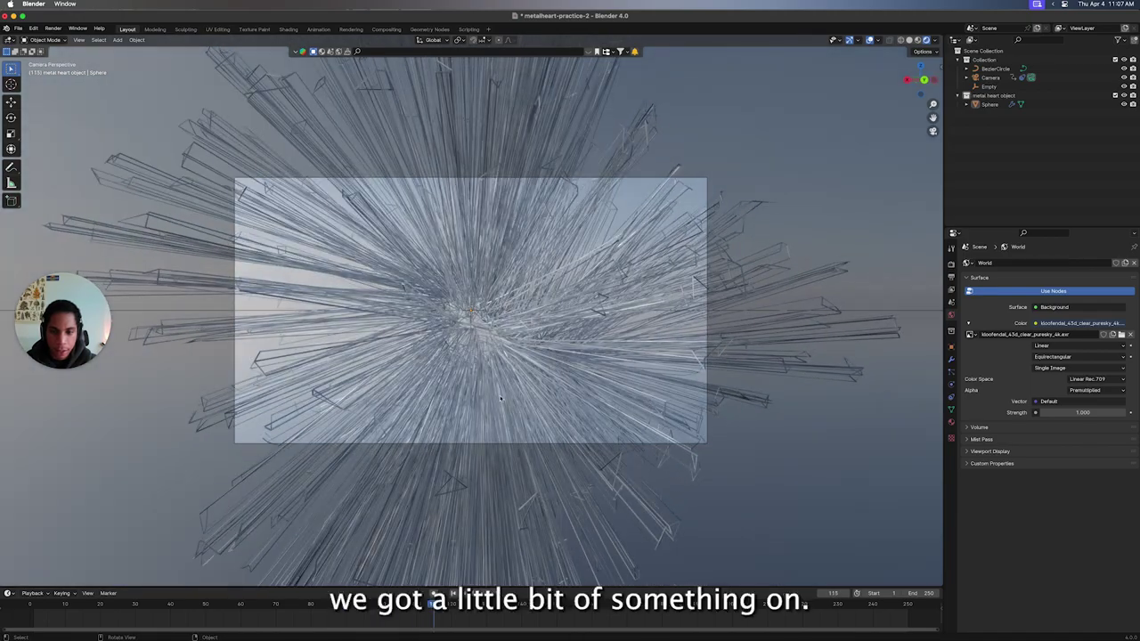
click(494, 398)
Set the Wireframe modifier thickness to about 0.0042 m and play the animation.
click(951, 360)
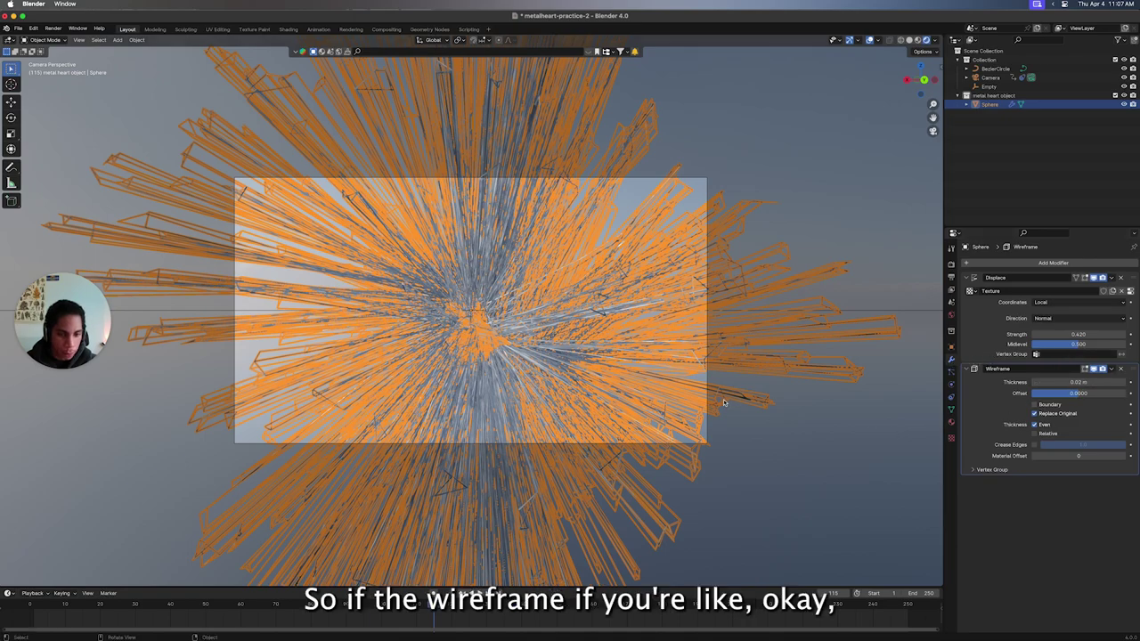
click(781, 449)
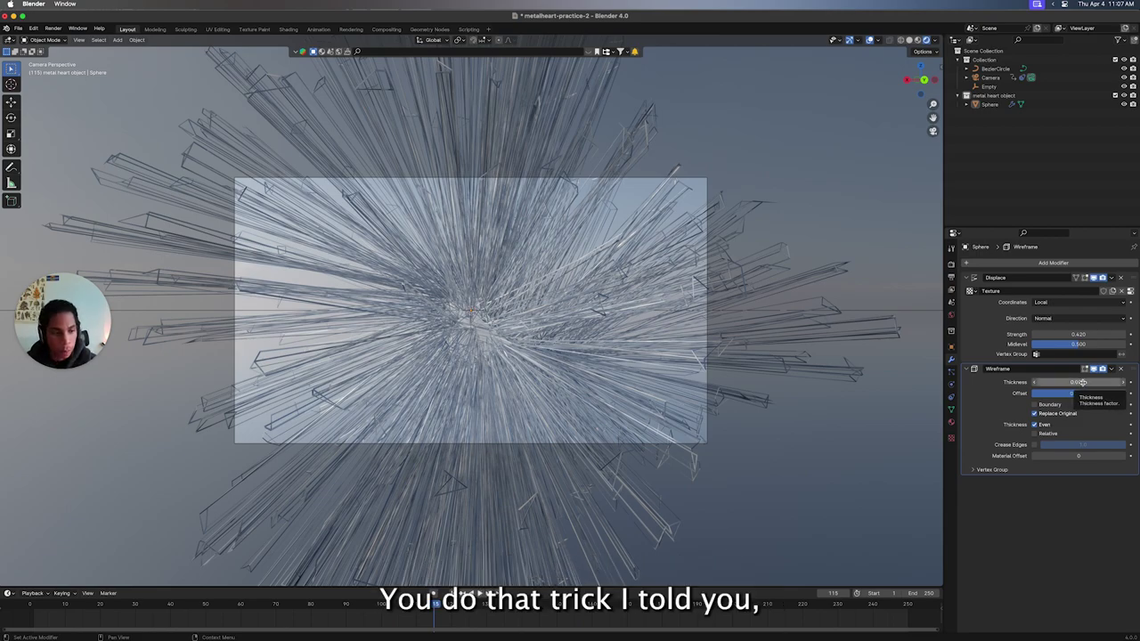
drag(1082, 382, 1082, 382)
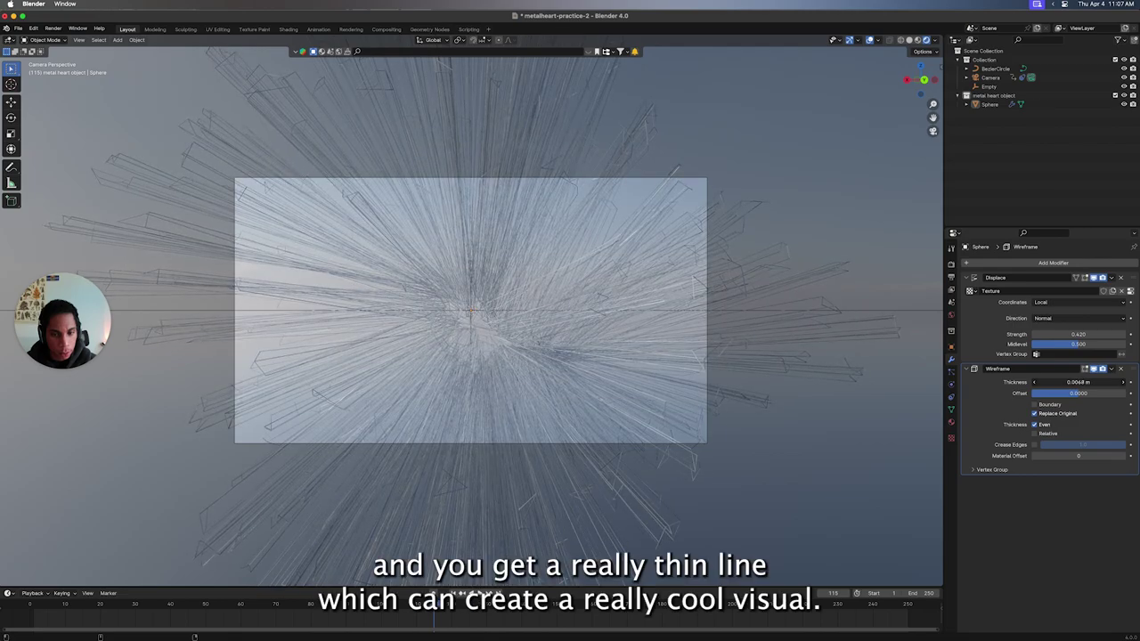
key(space)
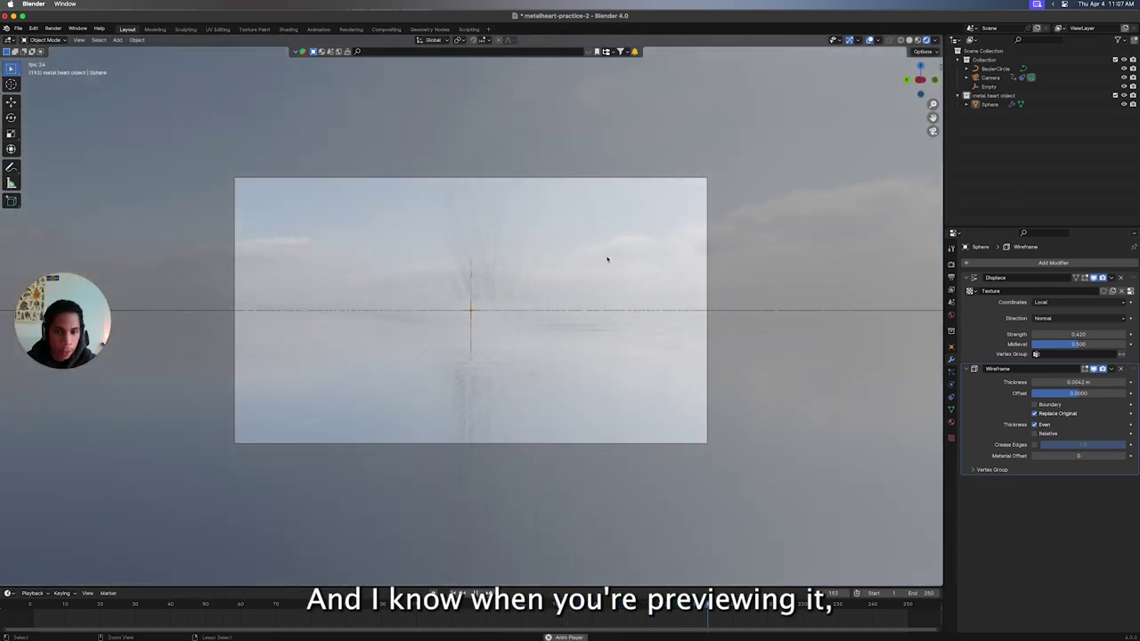
scroll(606, 257, up, 2)
scroll(607, 257, up, 1)
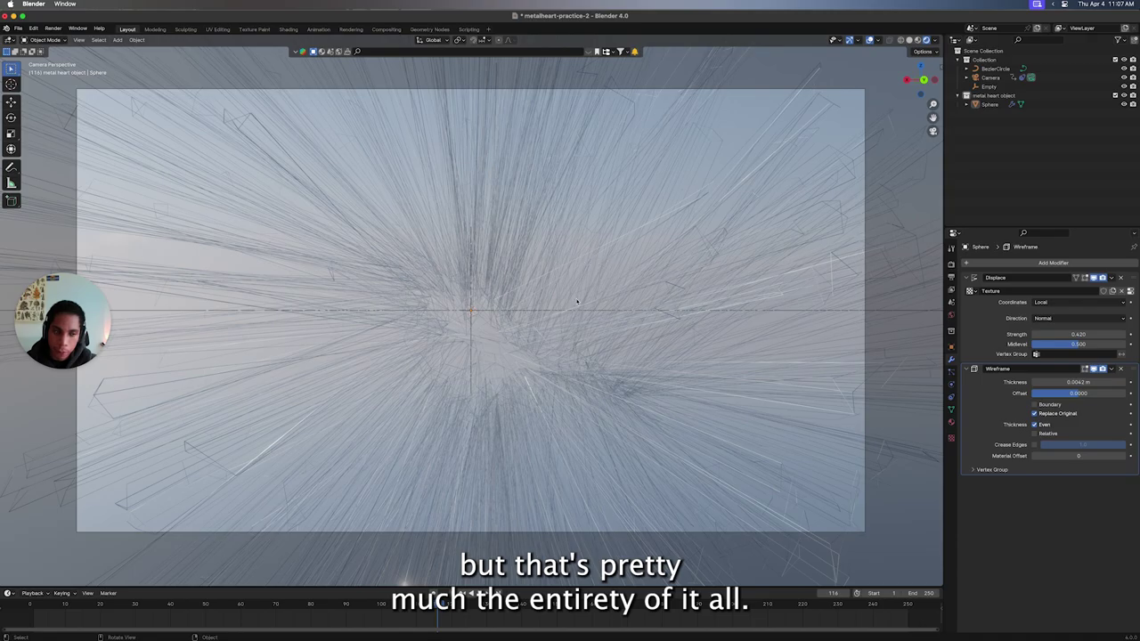
click(951, 277)
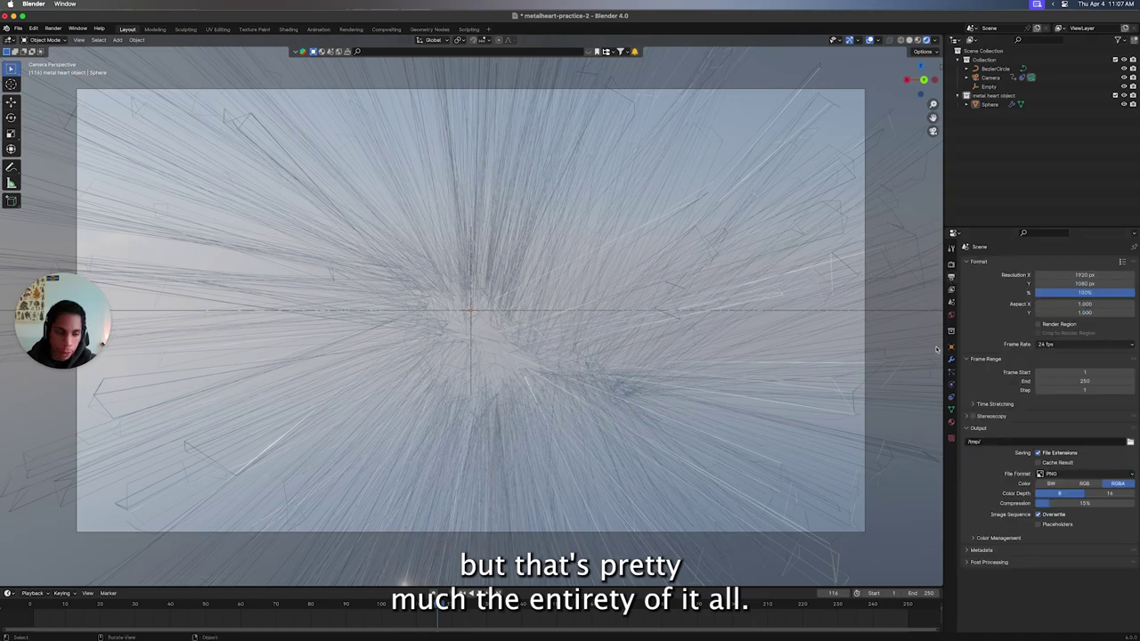
Lower the bloom threshold and play the animation to preview the glow.
click(951, 265)
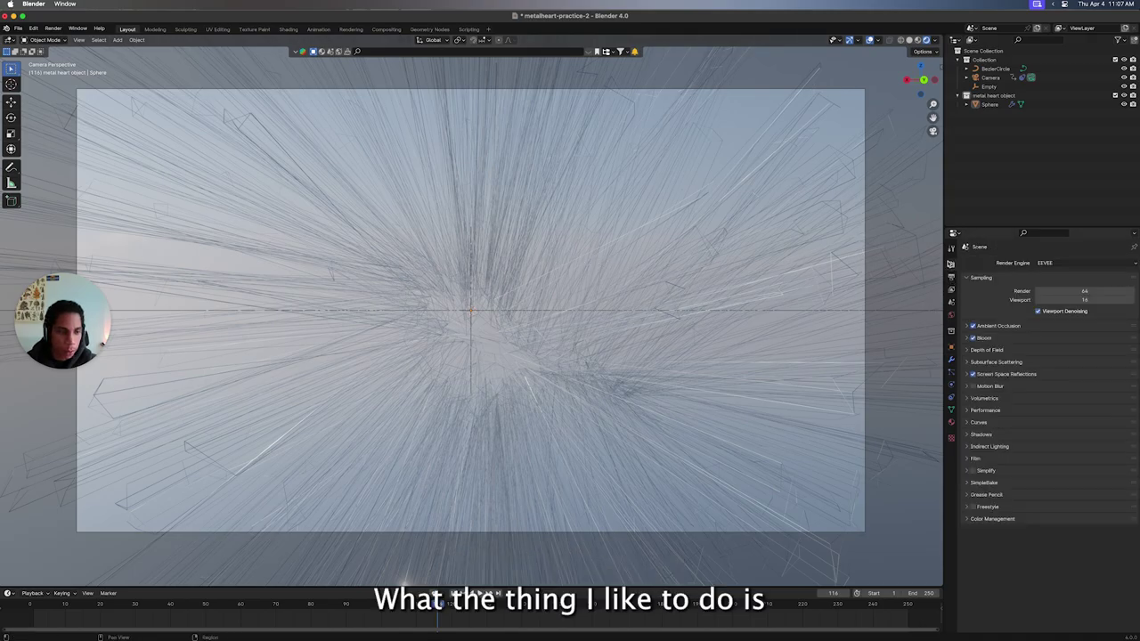
click(967, 339)
click(1071, 353)
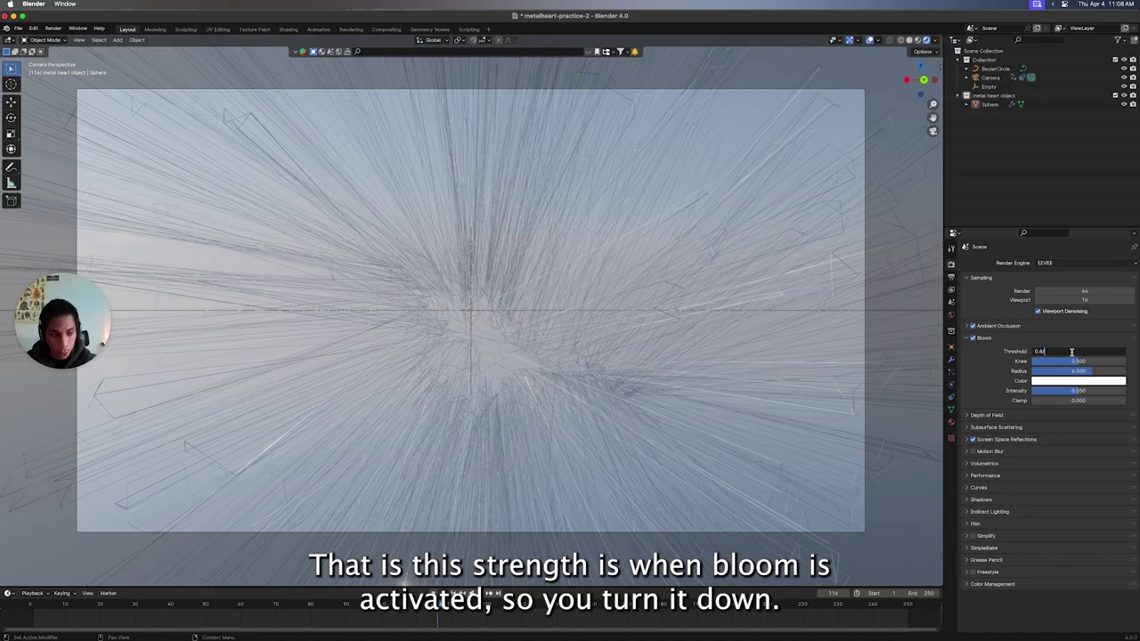
key(BackSpace)
text(4)
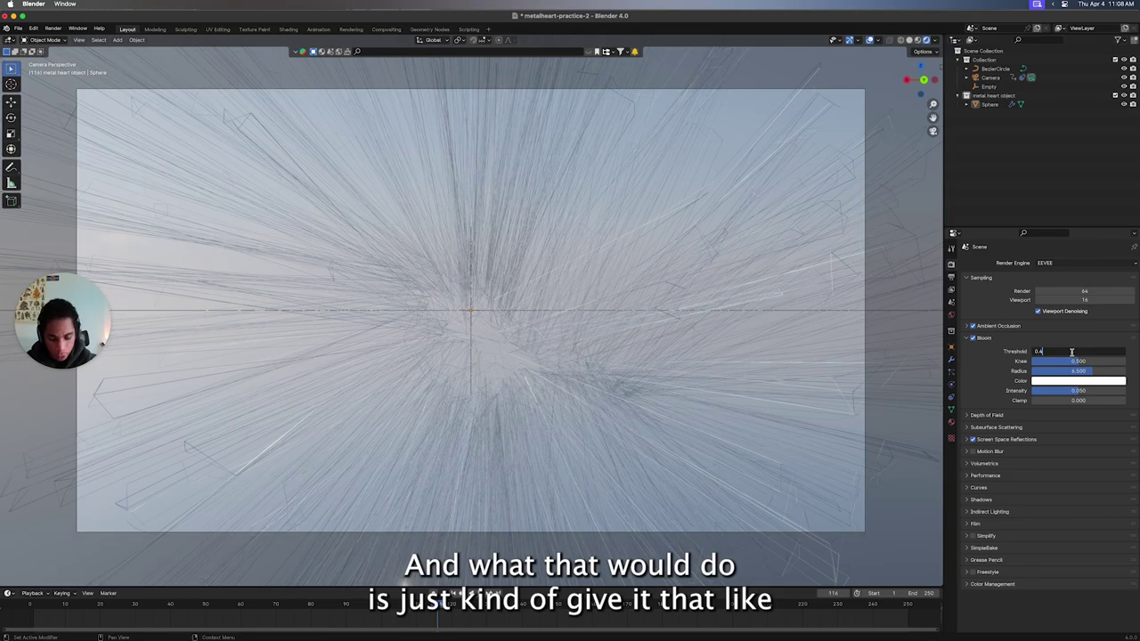
key(Return)
key(space)
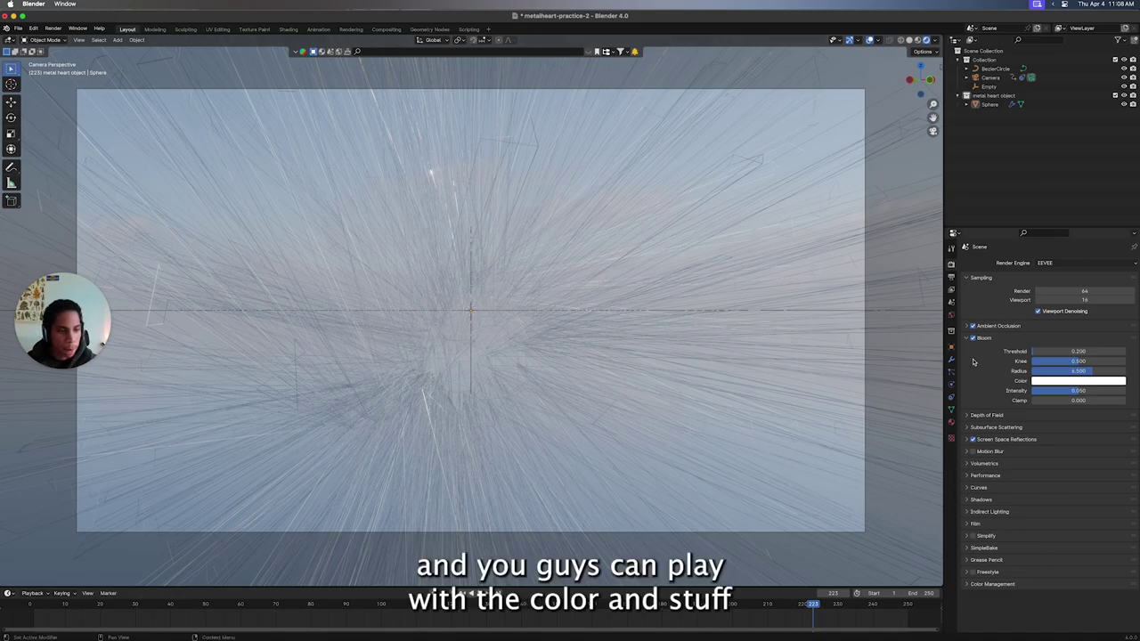
Try a cyan bloom colour, revert it to white, and save the project.
click(1073, 382)
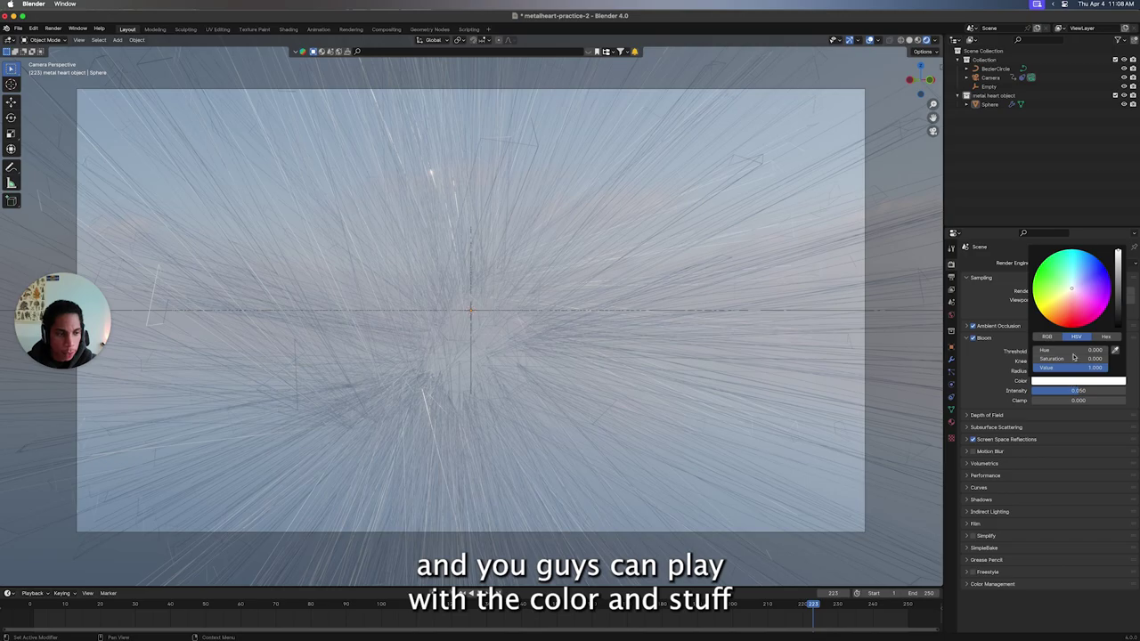
drag(1075, 356, 1069, 350)
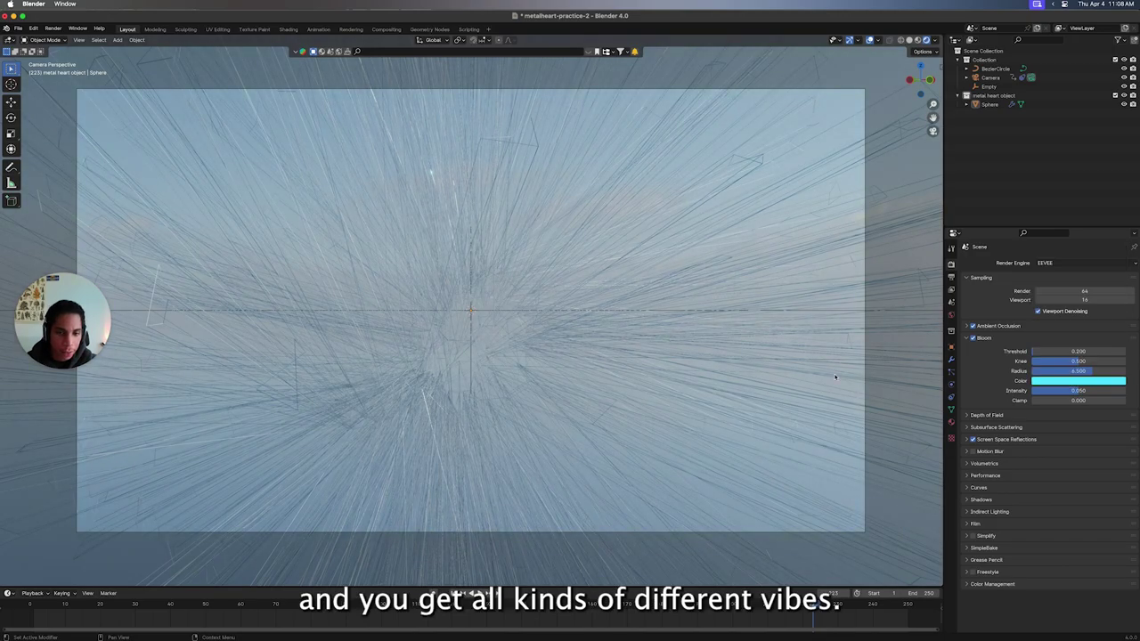
click(1102, 382)
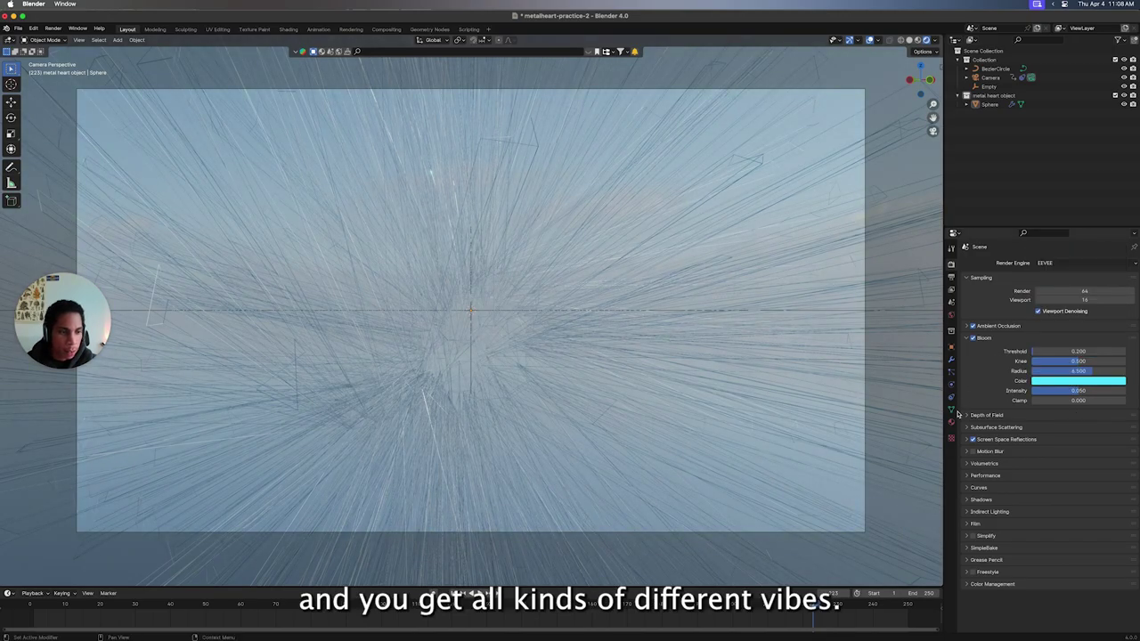
key(ctrl+z)
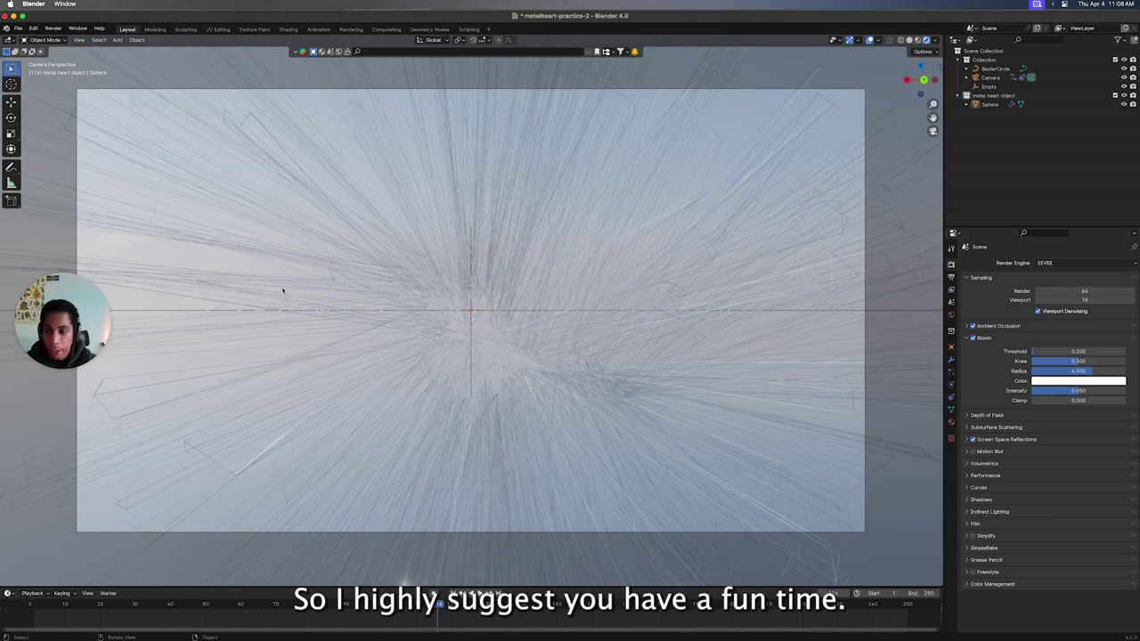
key(ctrl+s)
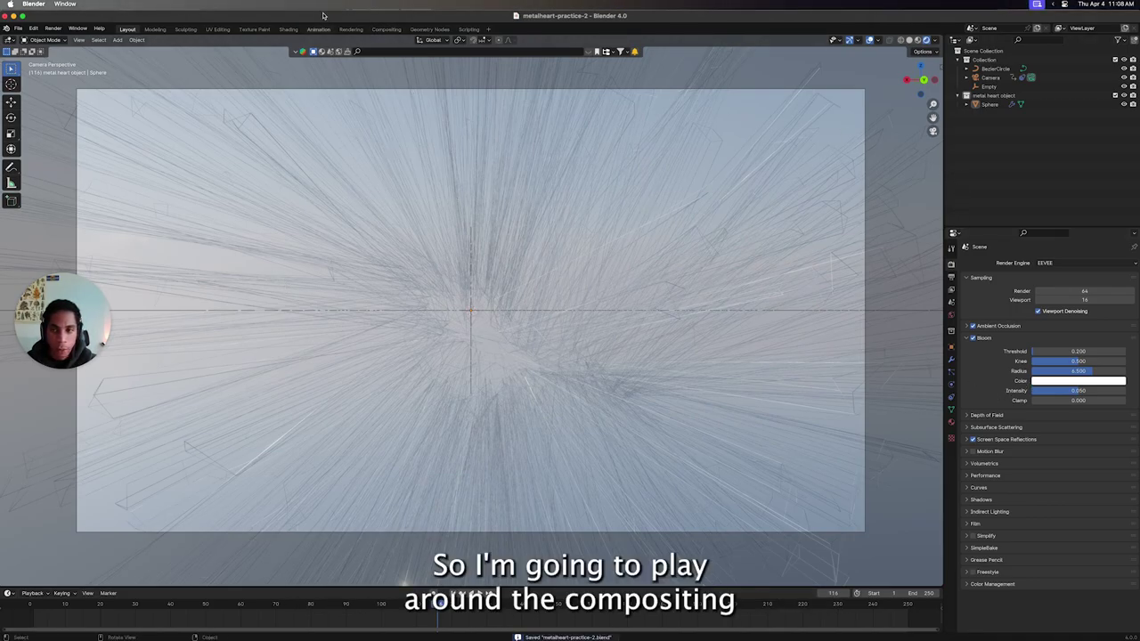
Enable Use Nodes in the Compositing workspace and move the Render Layers node left.
click(386, 29)
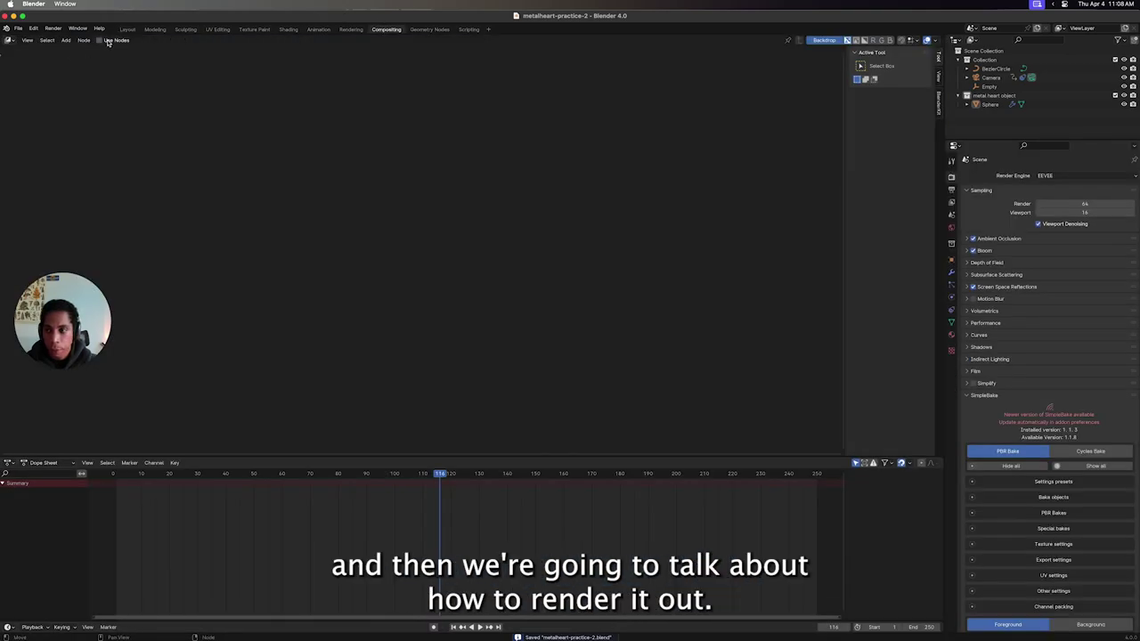
click(108, 41)
scroll(330, 96, up, 3)
scroll(422, 132, up, 2)
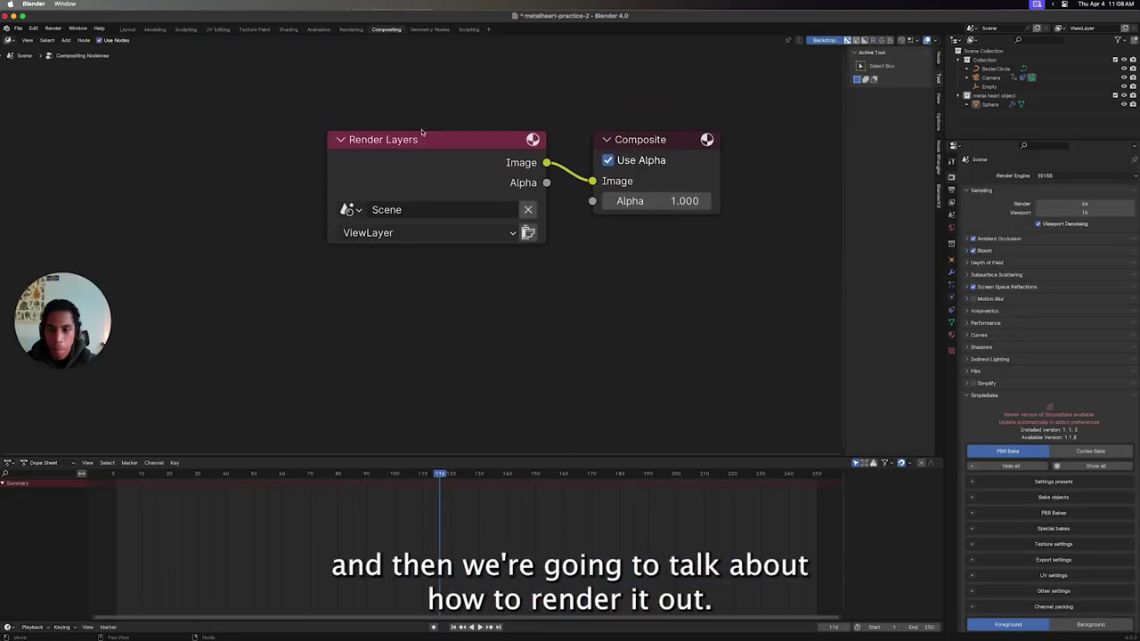
drag(422, 131, 141, 134)
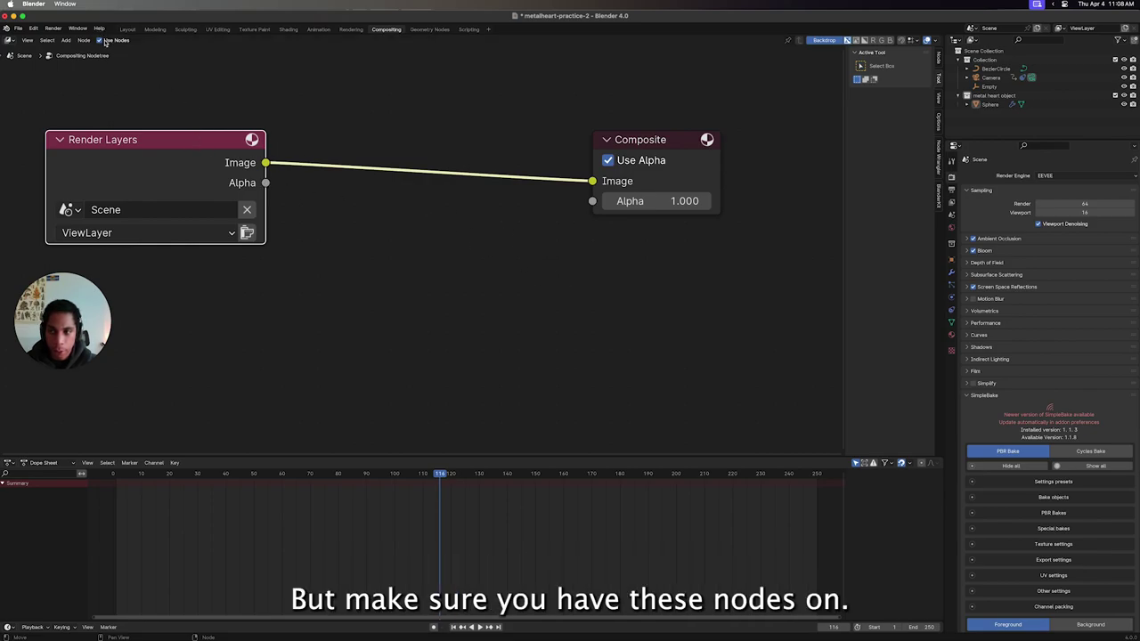
Add a Viewer node below Composite, fed from the Image link through a reroute.
click(521, 266)
key(shift+a)
text(view)
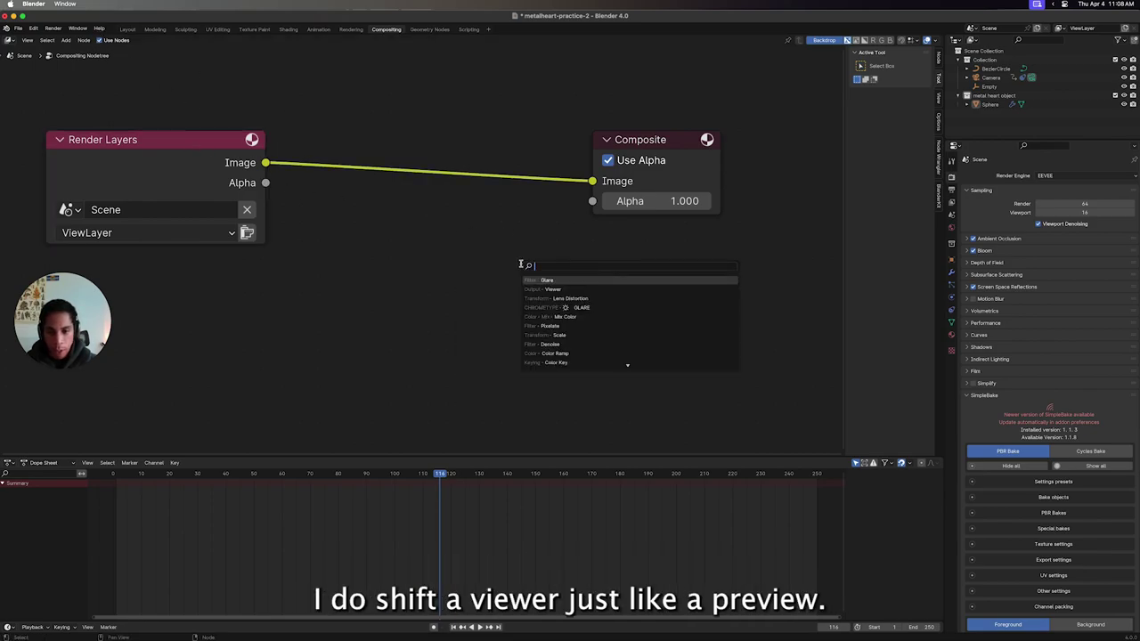
key(Return)
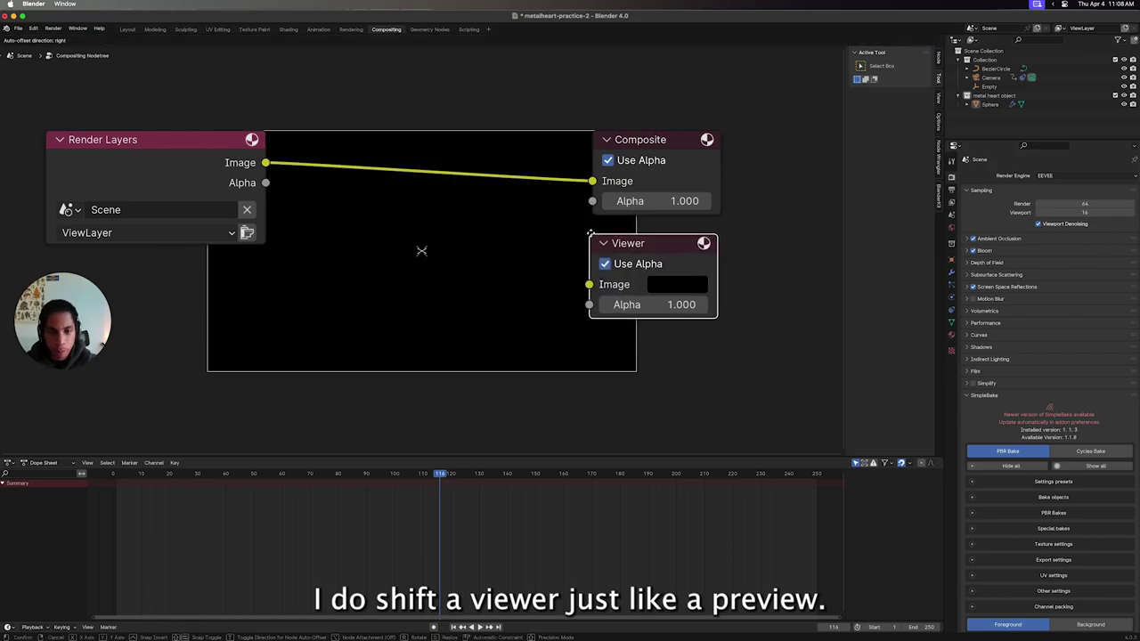
click(593, 234)
shift+right_drag(559, 154, 559, 189)
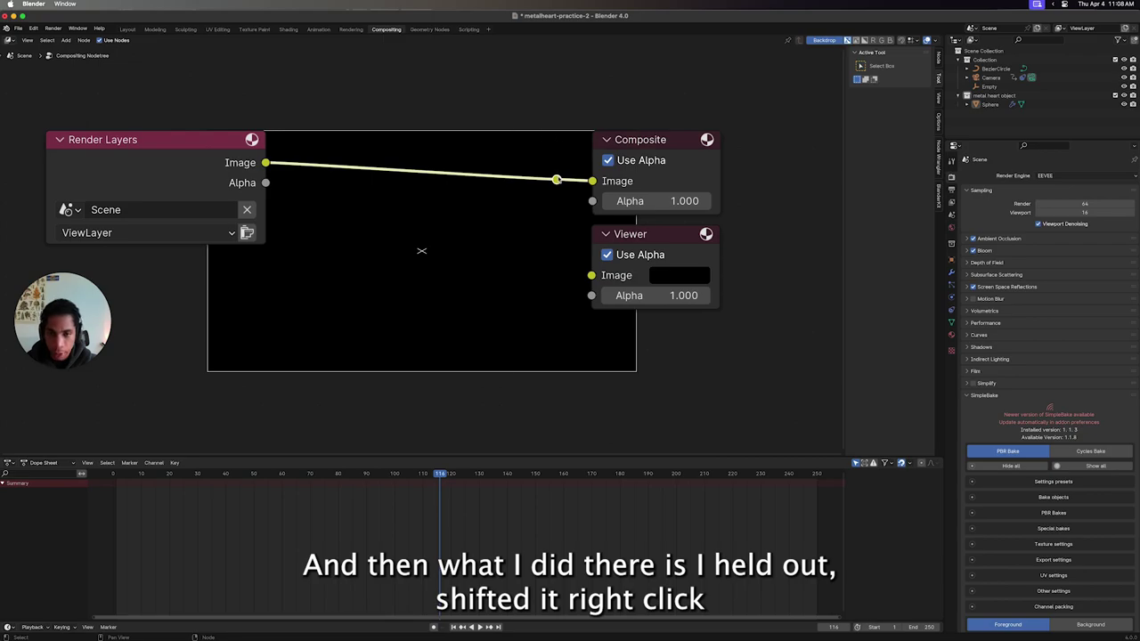
drag(557, 181, 592, 275)
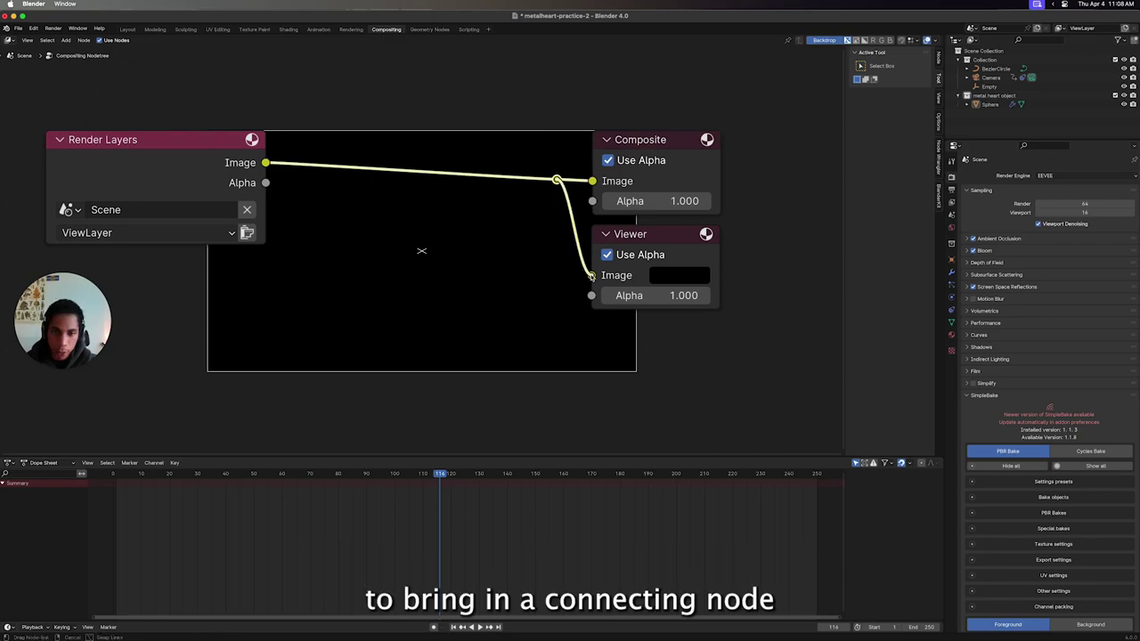
click(467, 97)
Insert a Glare node set to Fog Glow, High quality, on the Render Layers link, and save.
key(shift+a)
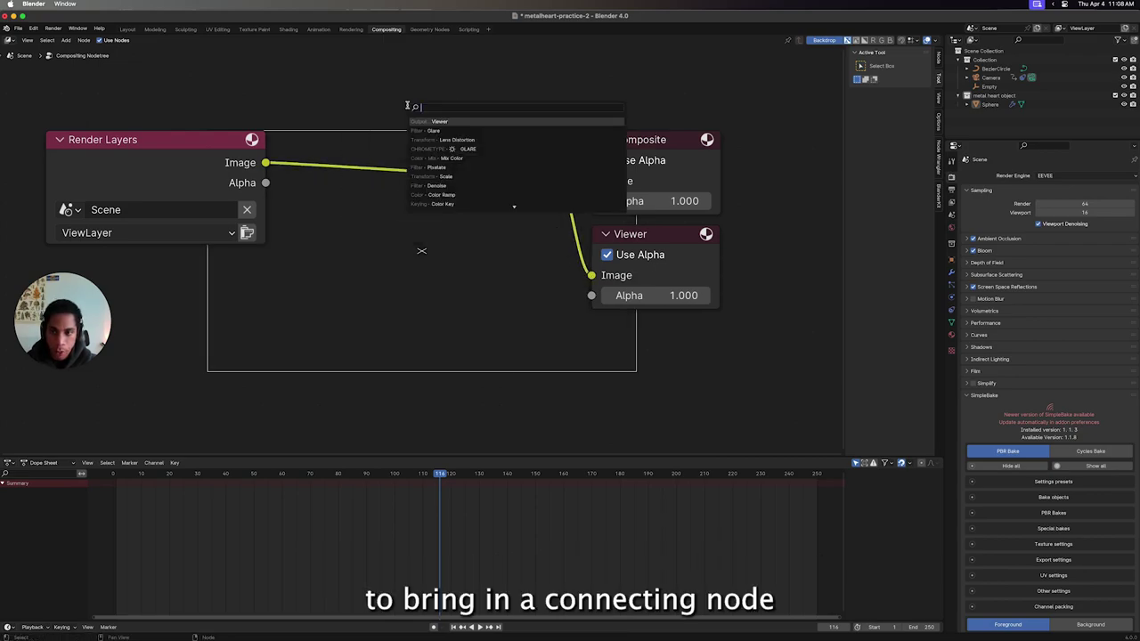
text(glare)
key(Return)
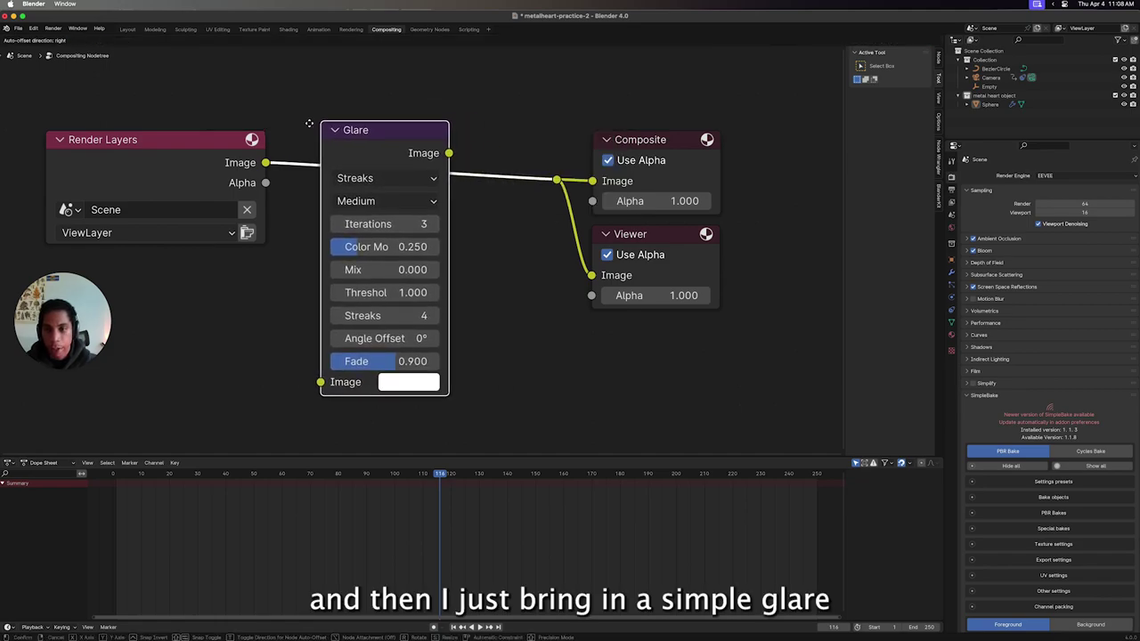
click(339, 136)
click(365, 193)
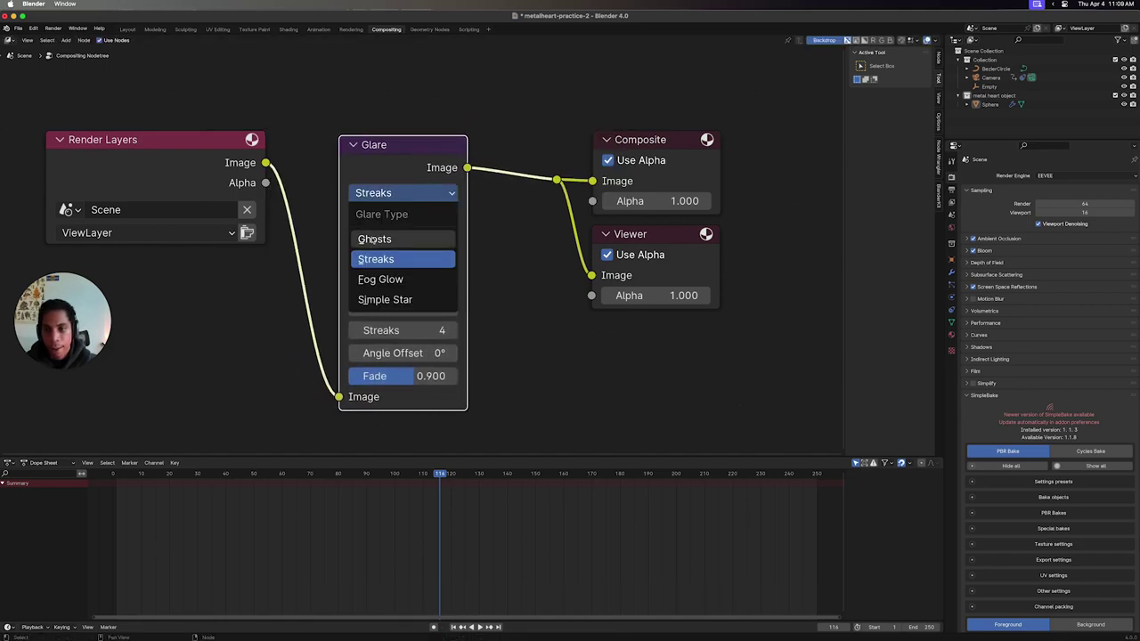
click(396, 281)
click(399, 217)
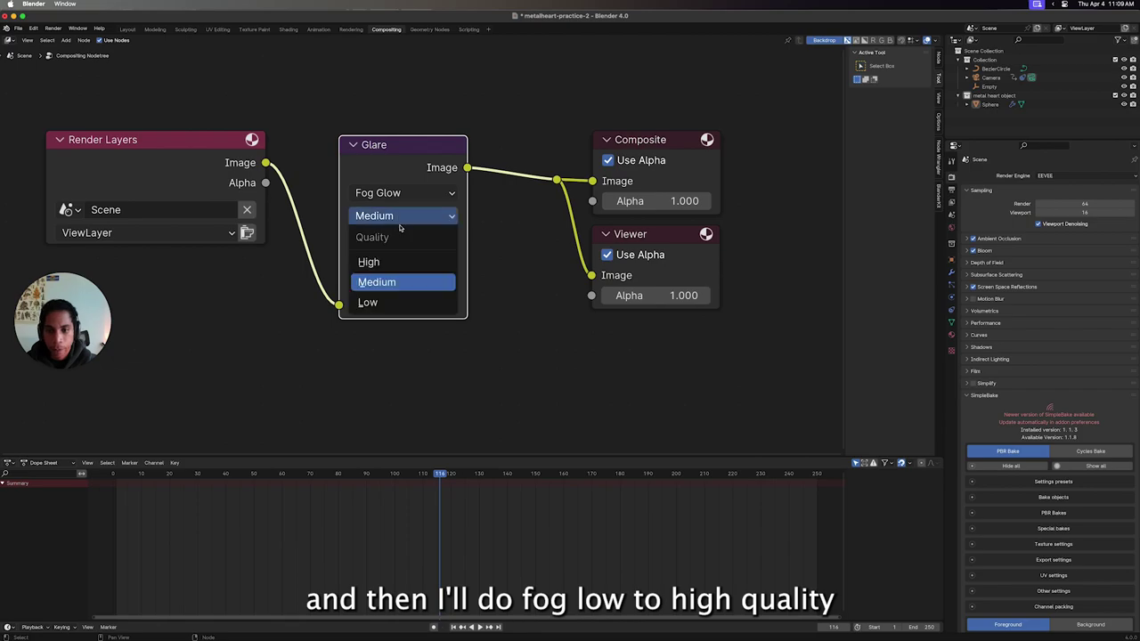
click(395, 258)
scroll(522, 261, up, 1)
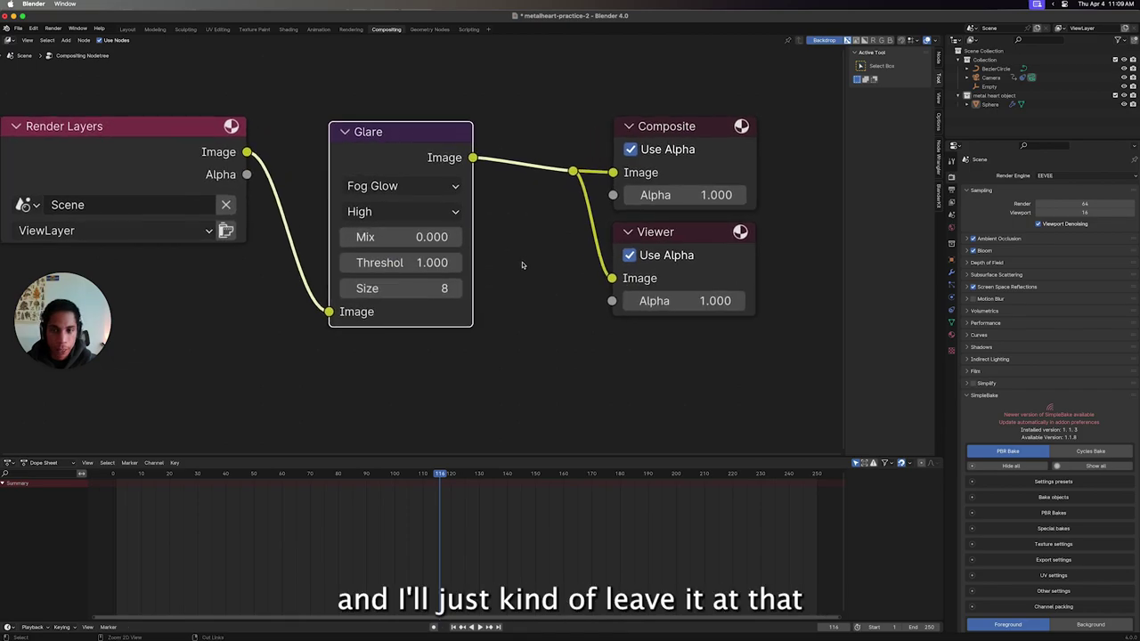
scroll(523, 262, down, 2)
click(509, 268)
key(ctrl+s)
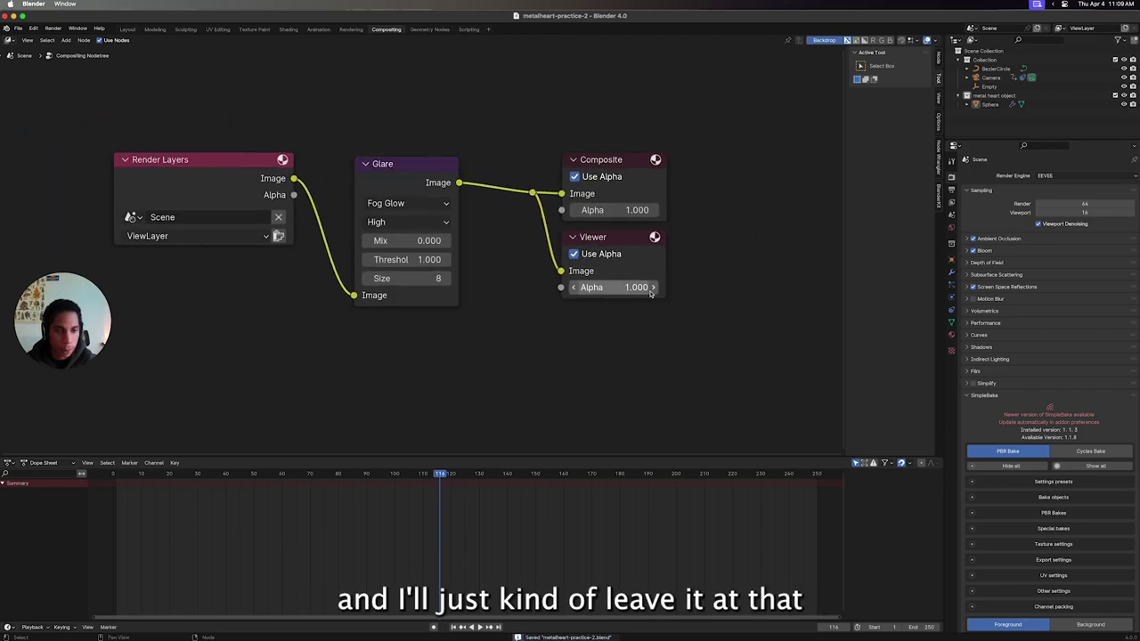
Render a still preview image, then close the render window.
click(52, 29)
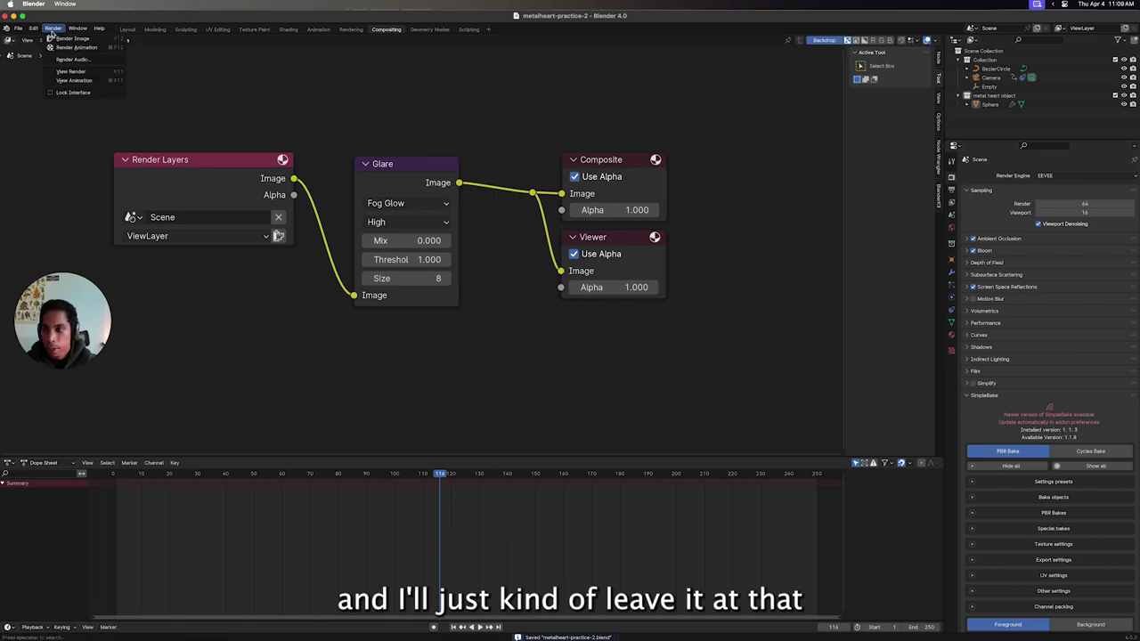
click(50, 39)
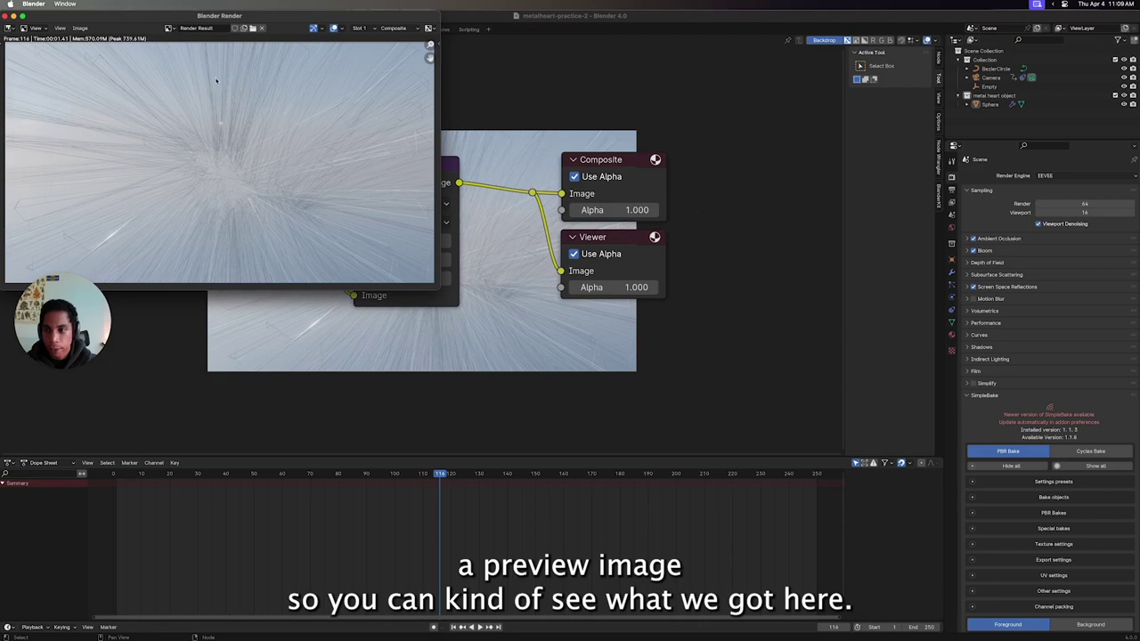
drag(90, 24, 618, 170)
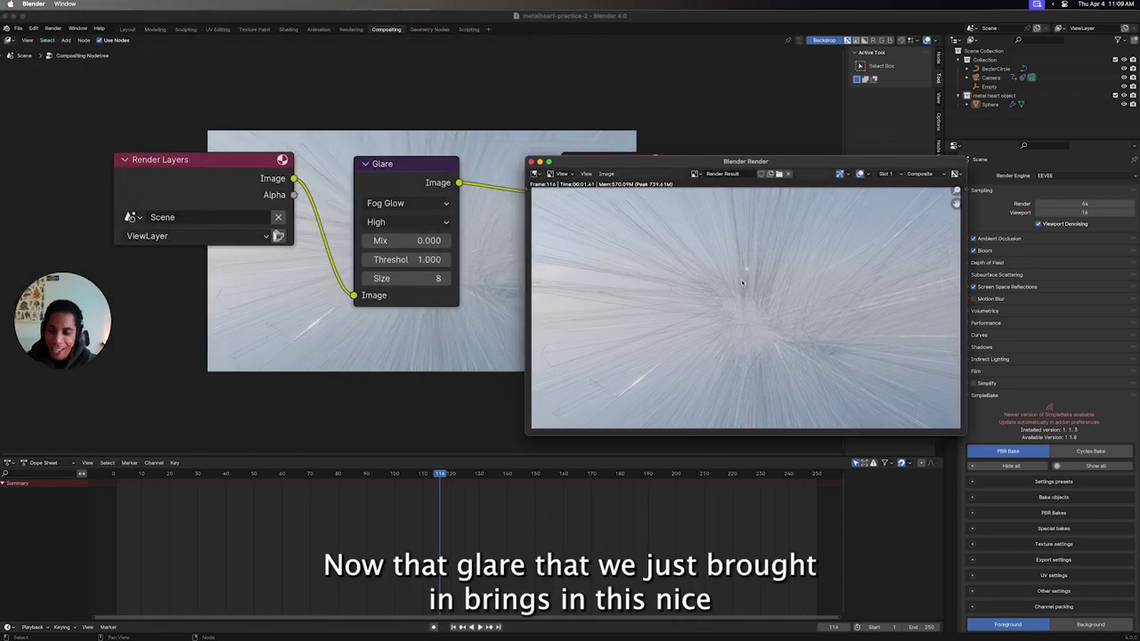
click(531, 162)
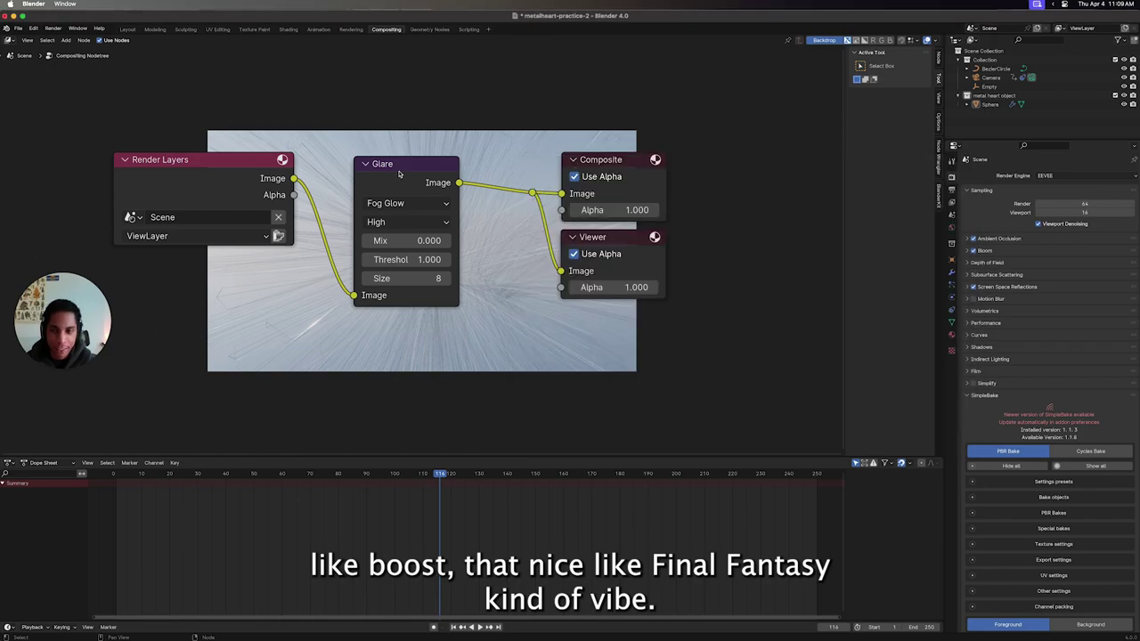
Move the Glare node closer to Render Layers and collapse the SimpleBake panel.
mouse_move(399, 174)
mouse_down()
mouse_move(353, 167)
mouse_move(364, 168)
mouse_up()
scroll(701, 151, right, 5)
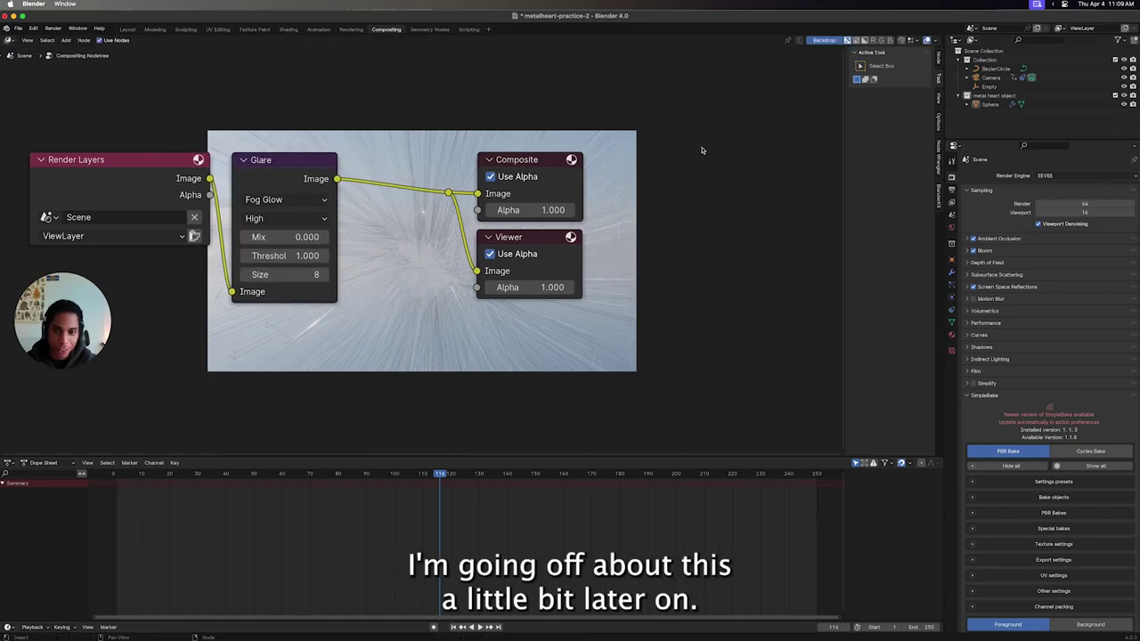
scroll(702, 151, right, 4)
scroll(702, 151, right, 2)
scroll(701, 152, up, 2)
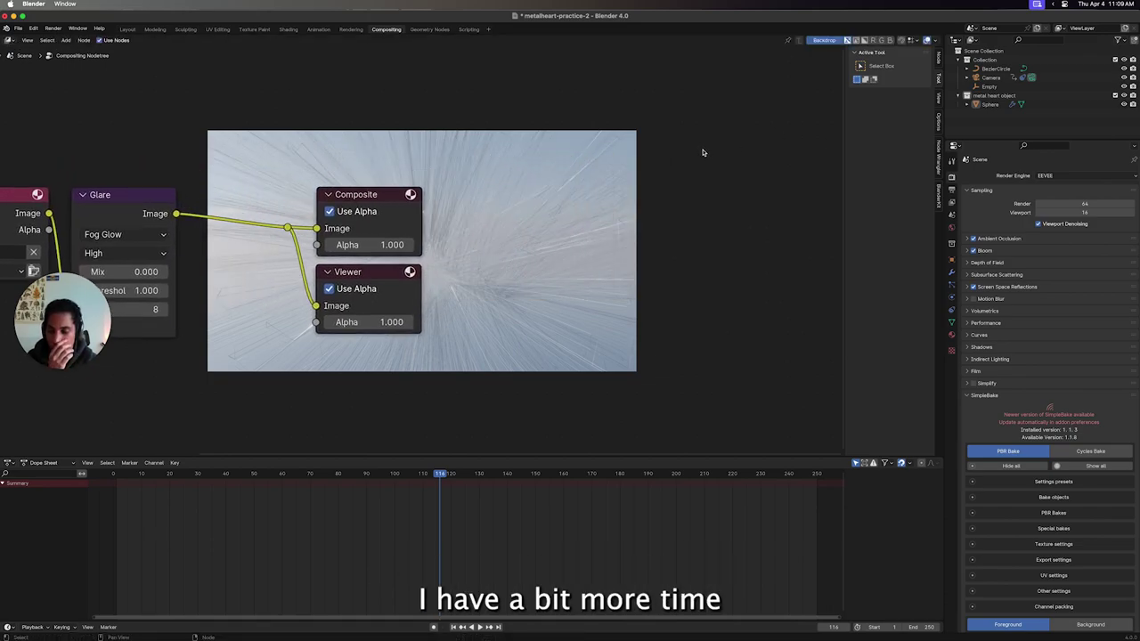
scroll(702, 153, left, 1)
scroll(702, 152, left, 2)
scroll(699, 142, left, 3)
scroll(695, 130, left, 1)
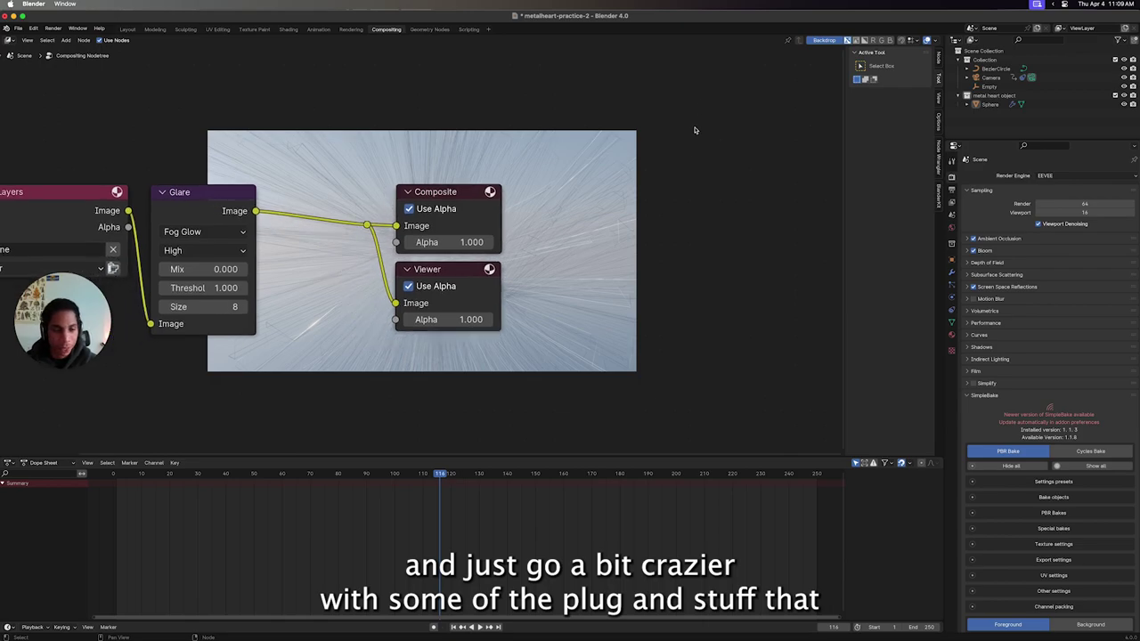
click(977, 395)
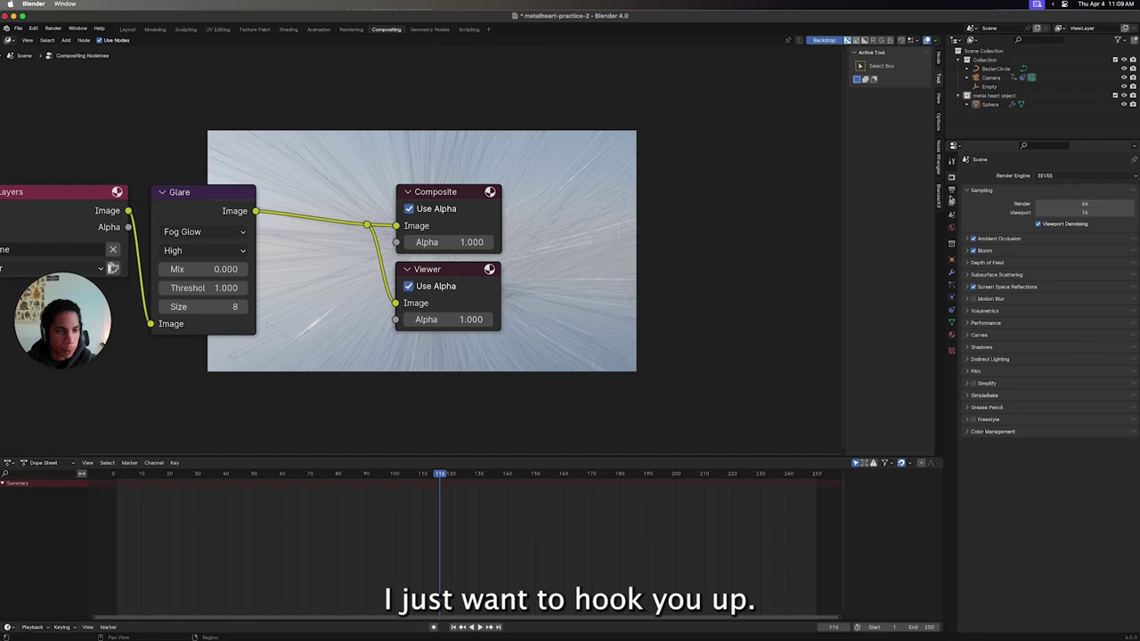
click(951, 201)
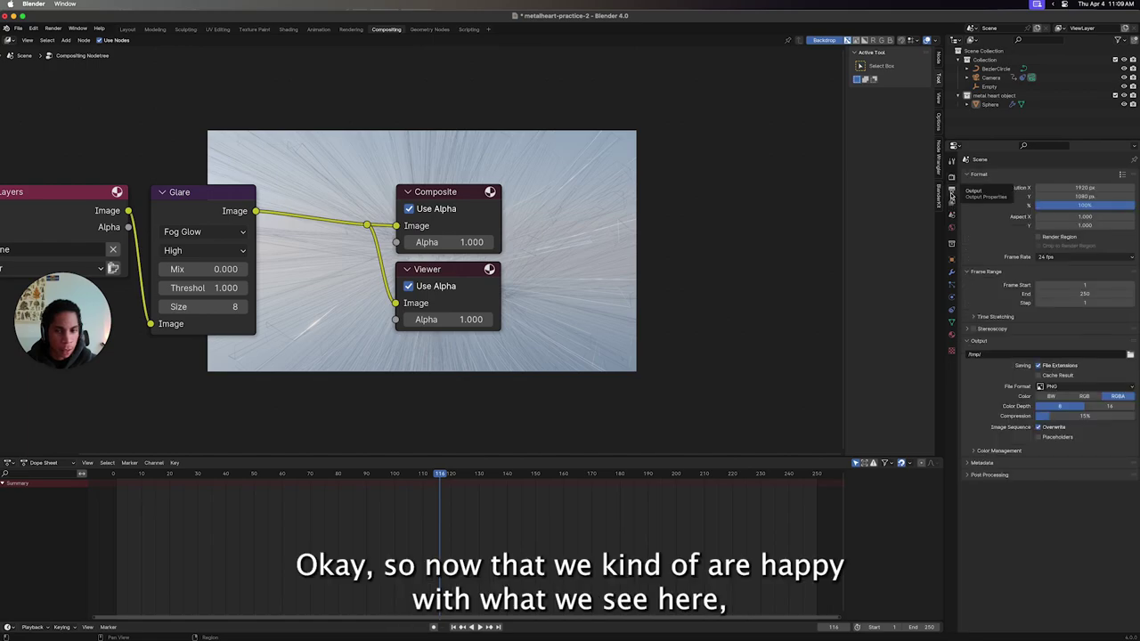
In Layout, set output to FFmpeg video, MPEG-4 container, Perceptually Lossless quality.
click(127, 29)
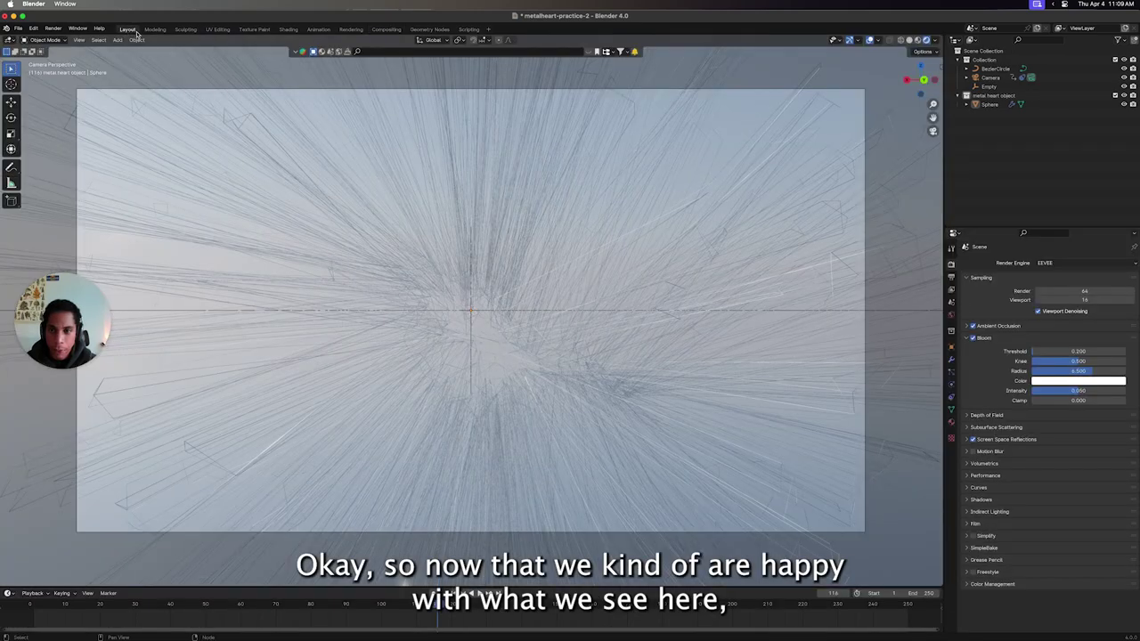
click(951, 278)
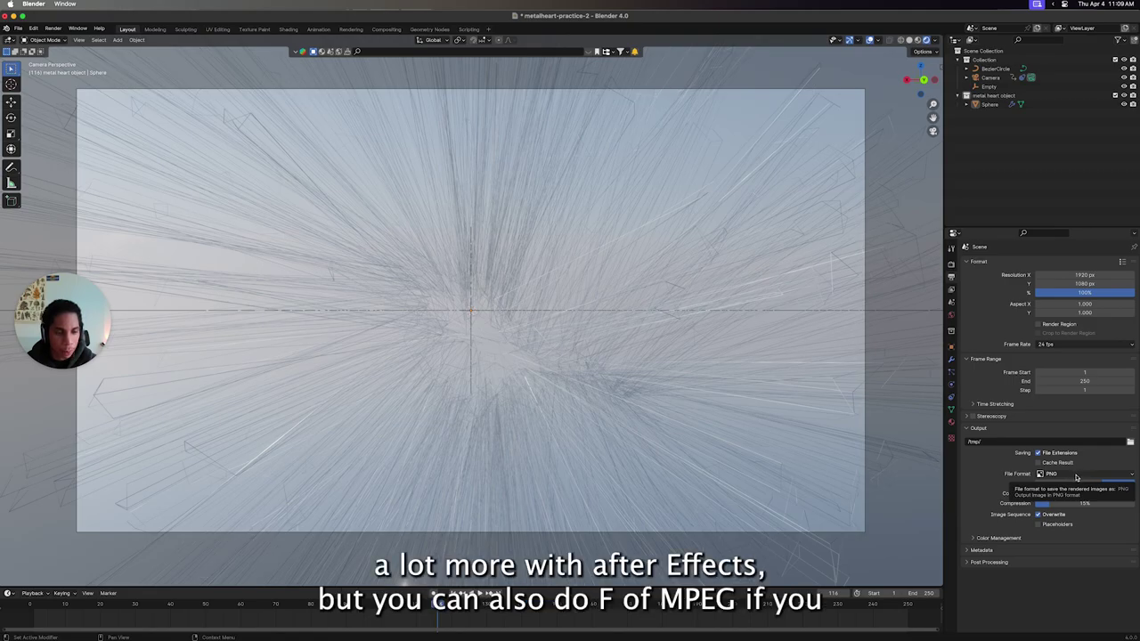
click(1068, 478)
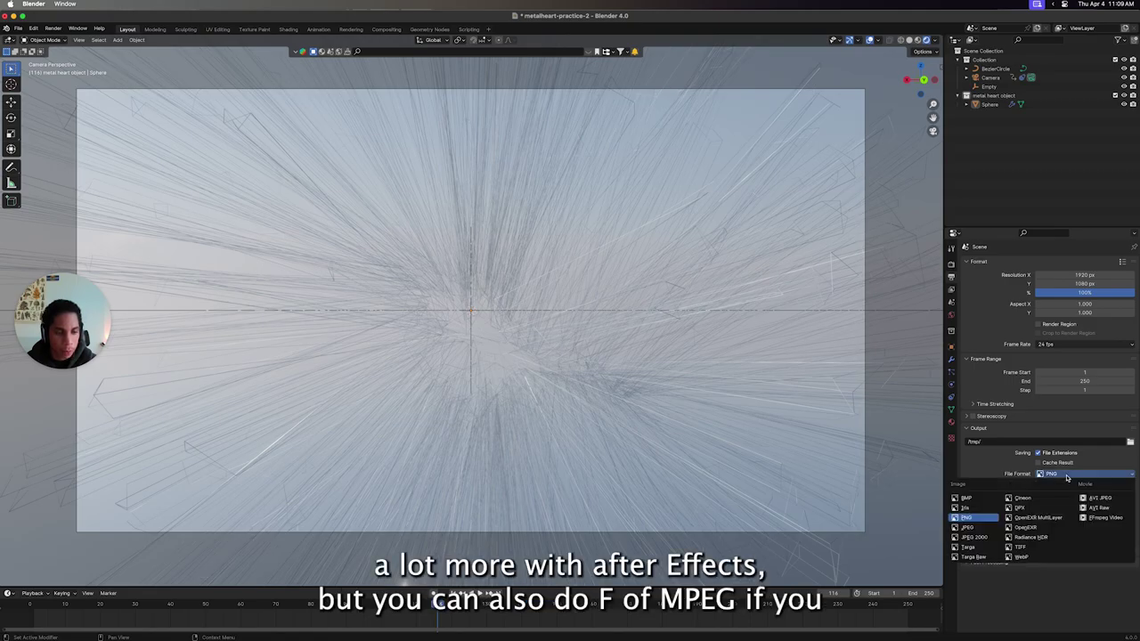
click(1113, 523)
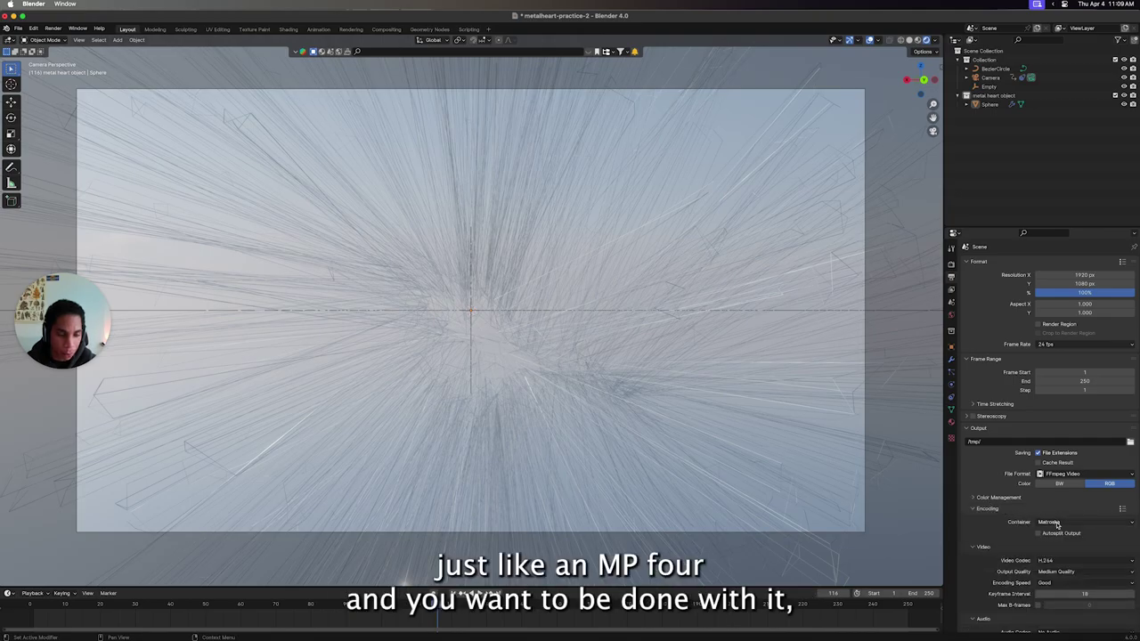
click(1057, 522)
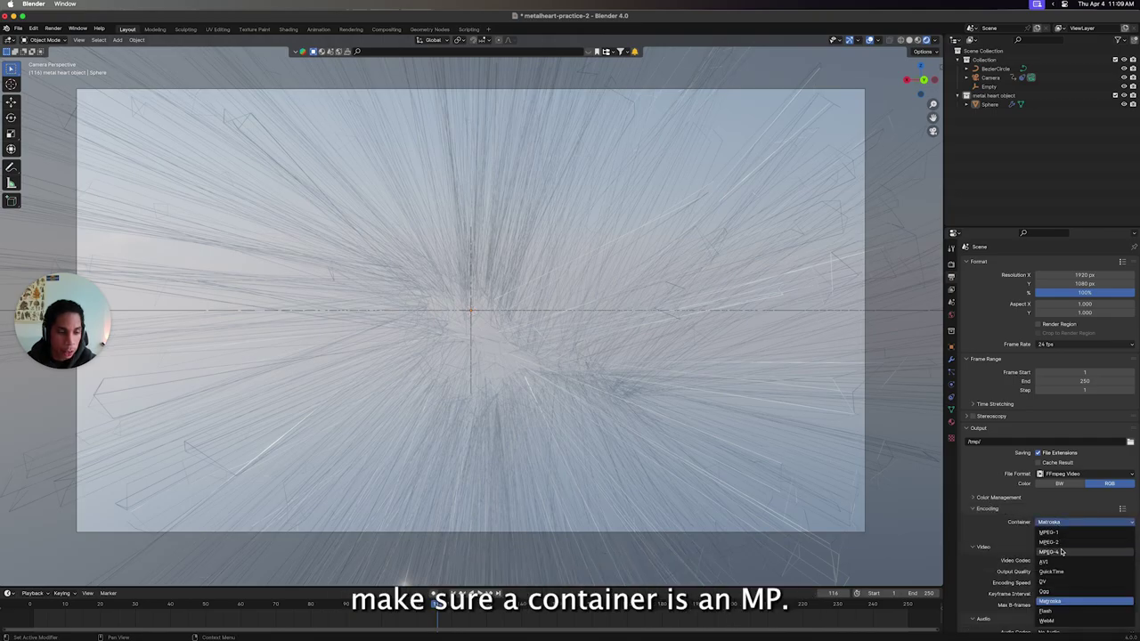
click(1061, 552)
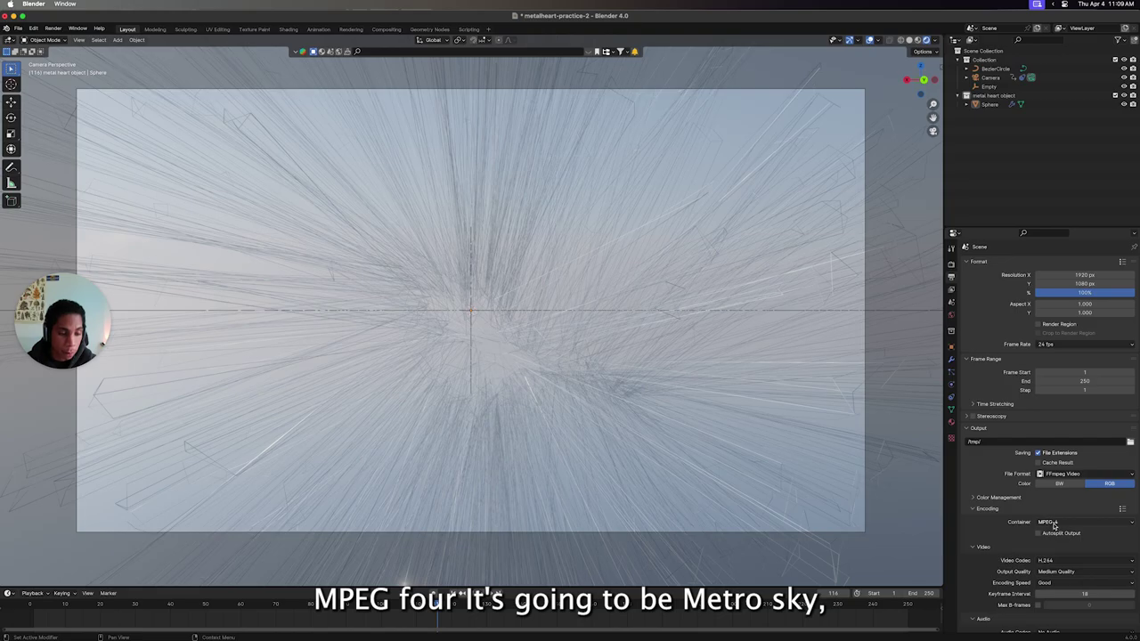
click(1051, 523)
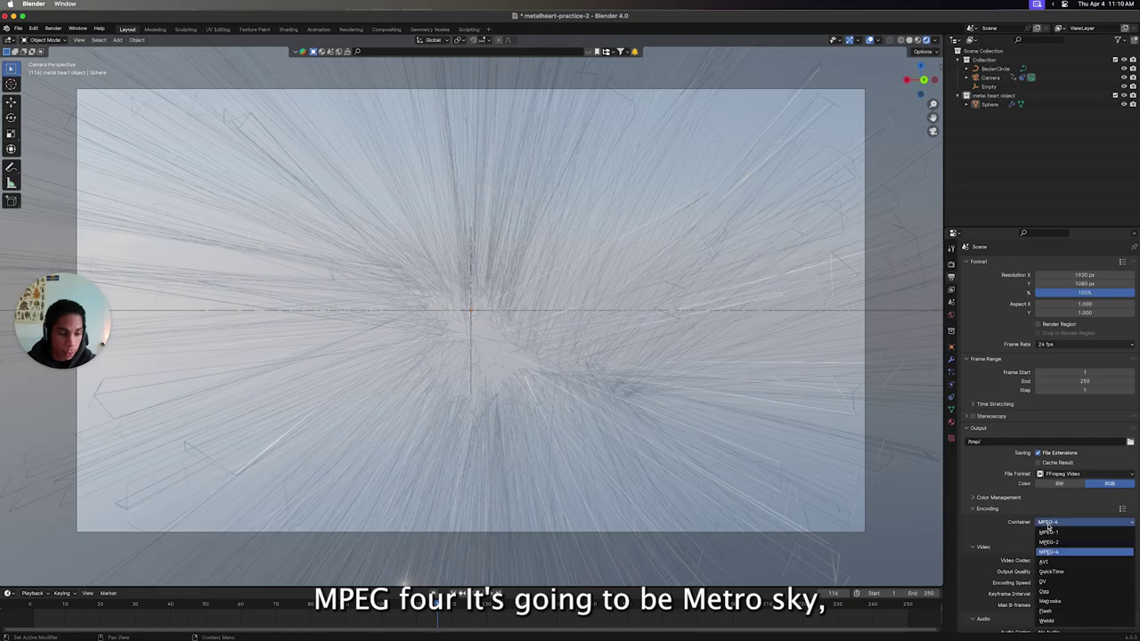
click(1086, 603)
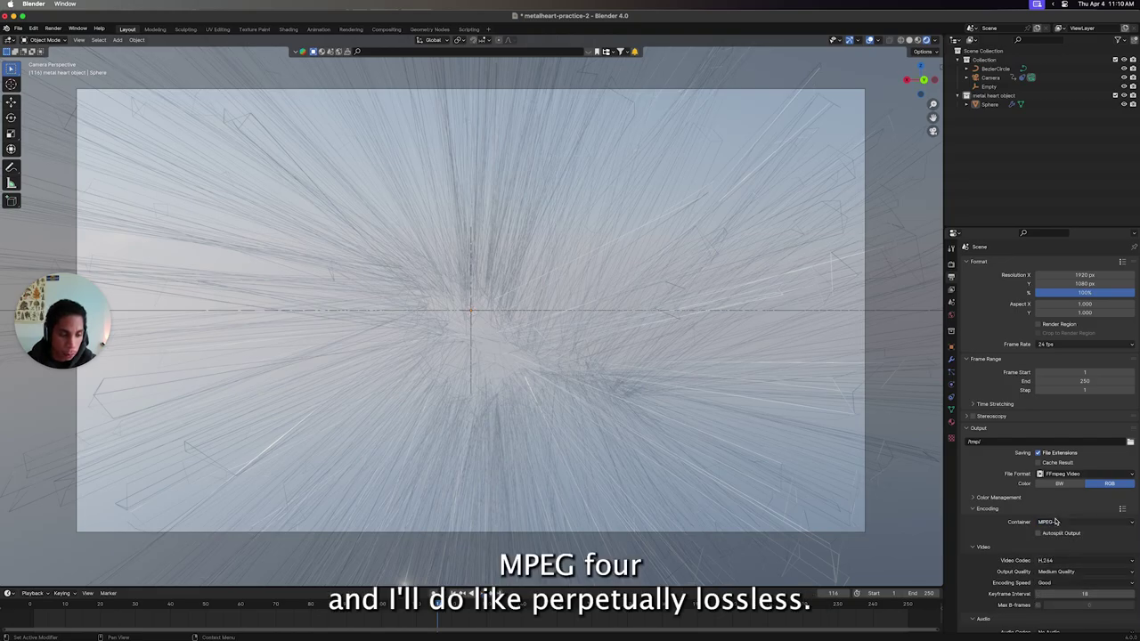
click(1073, 571)
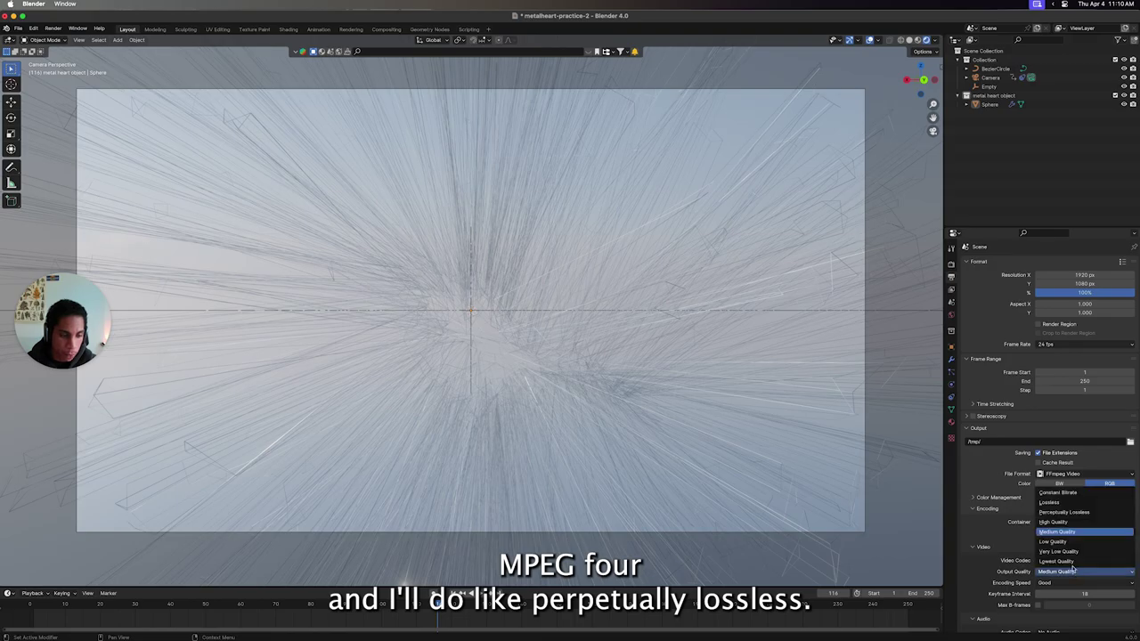
click(1064, 512)
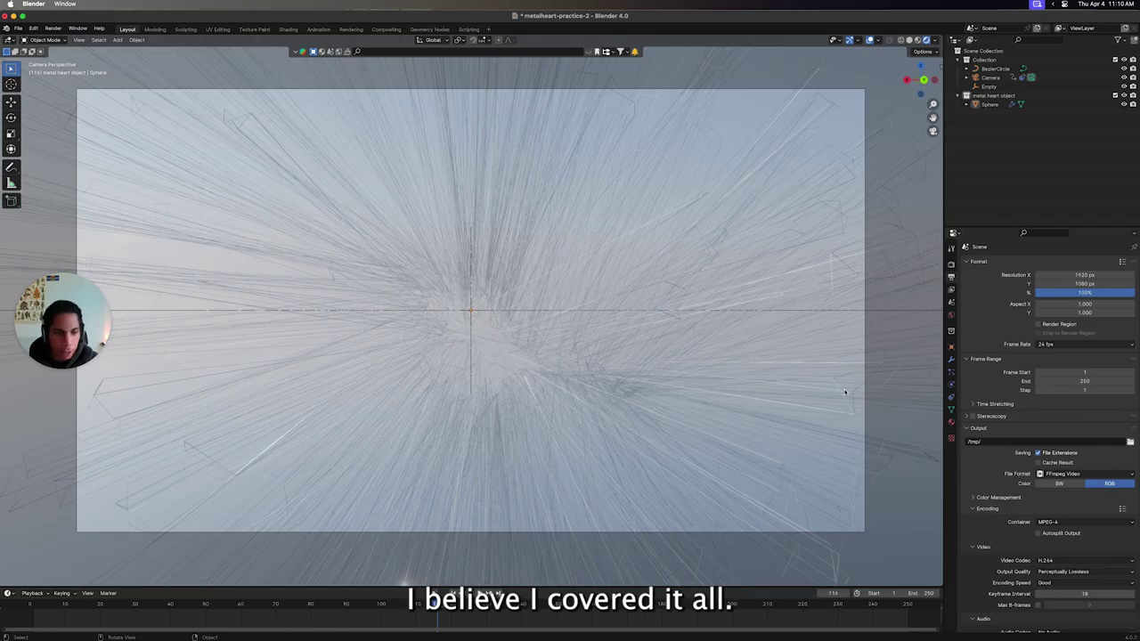
click(990, 104)
Orbit out of camera view, switch to solid shading, and play then stop the animation.
middle_drag(641, 267, 592, 254)
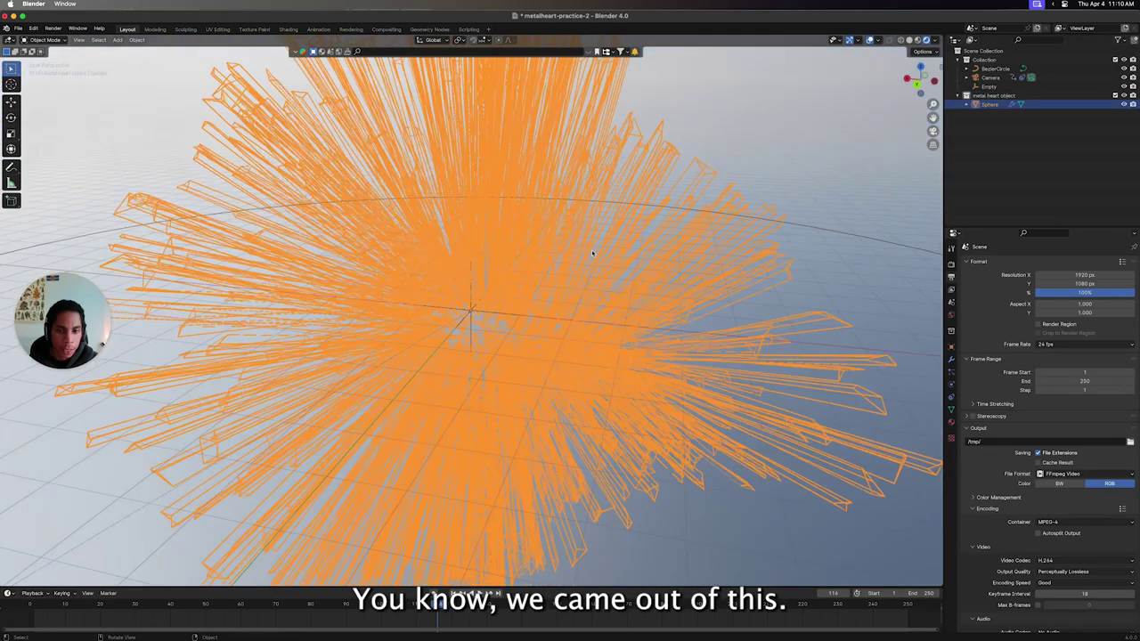
scroll(593, 254, down, 5)
click(707, 237)
scroll(707, 238, up, 5)
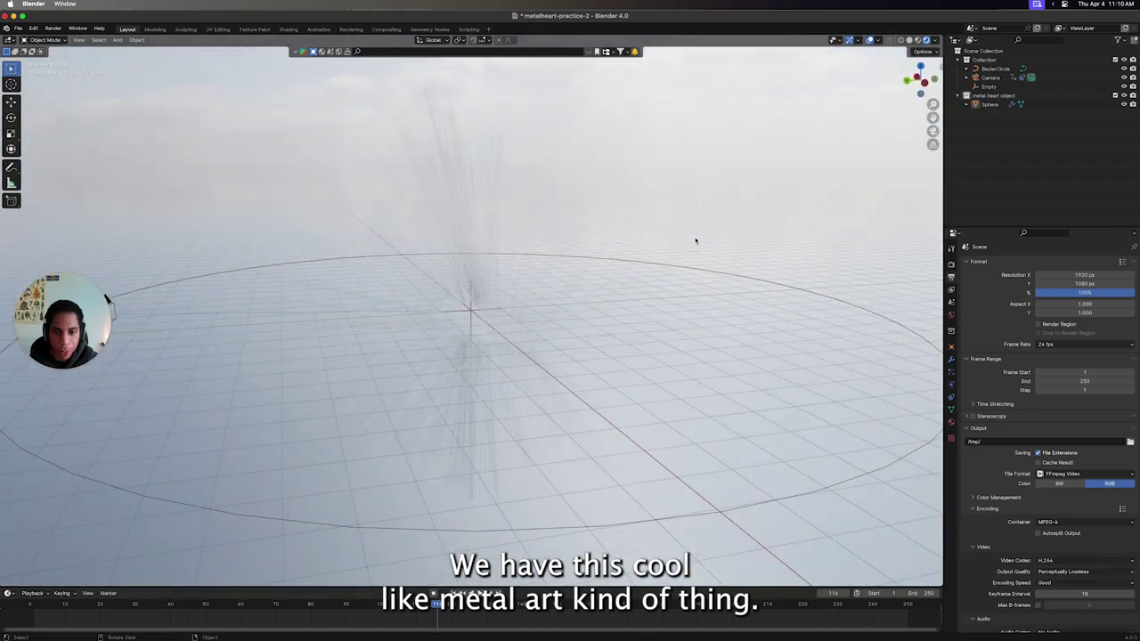
key(z)
click(722, 252)
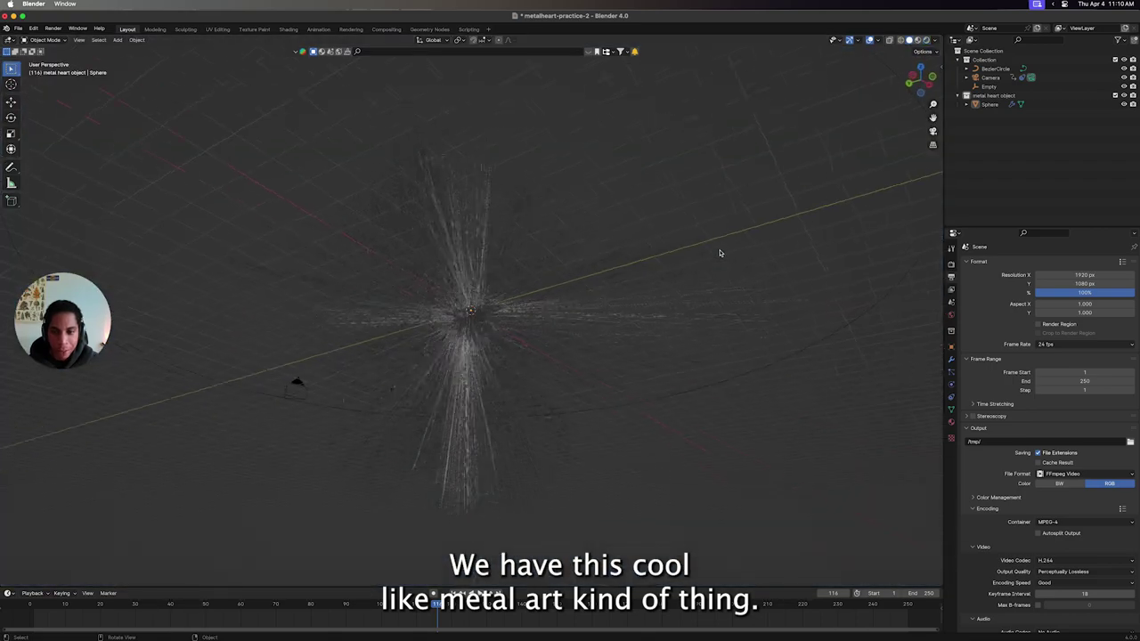
key(space)
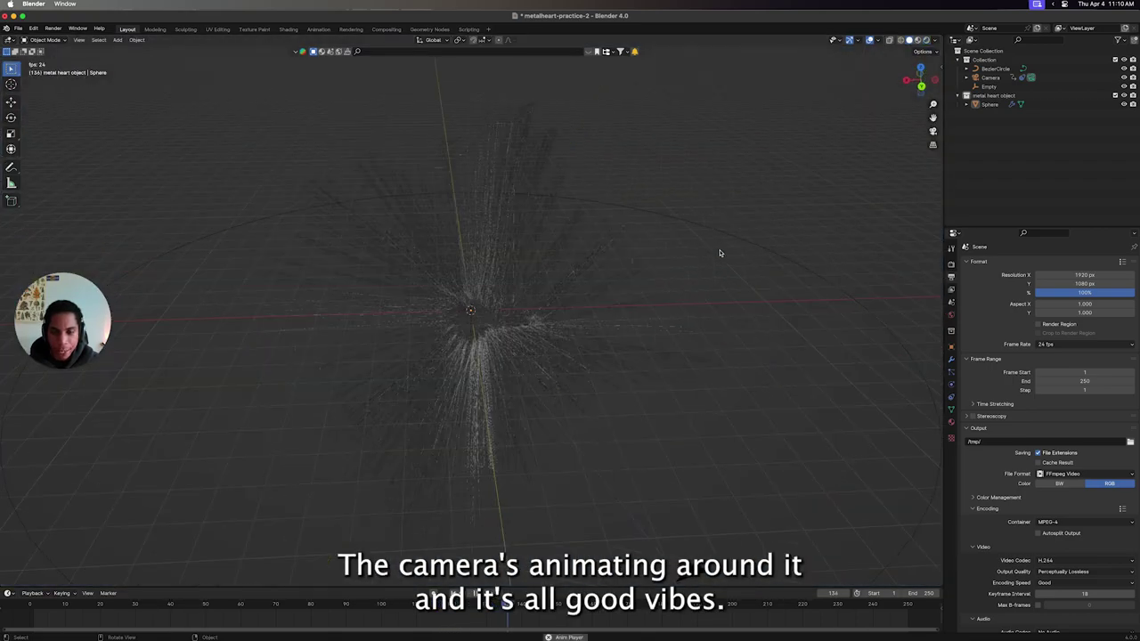
scroll(720, 253, right, 5)
key(space)
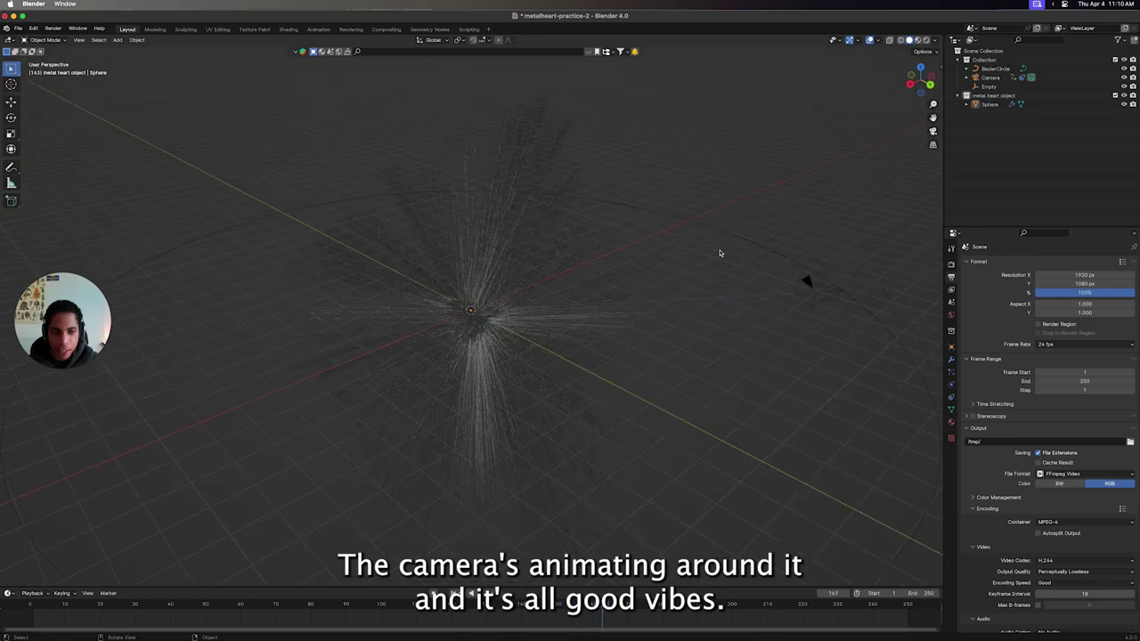
Preview the sphere with lit sky shading, then return the viewport to solid shading.
key(z)
click(806, 258)
scroll(807, 258, up, 5)
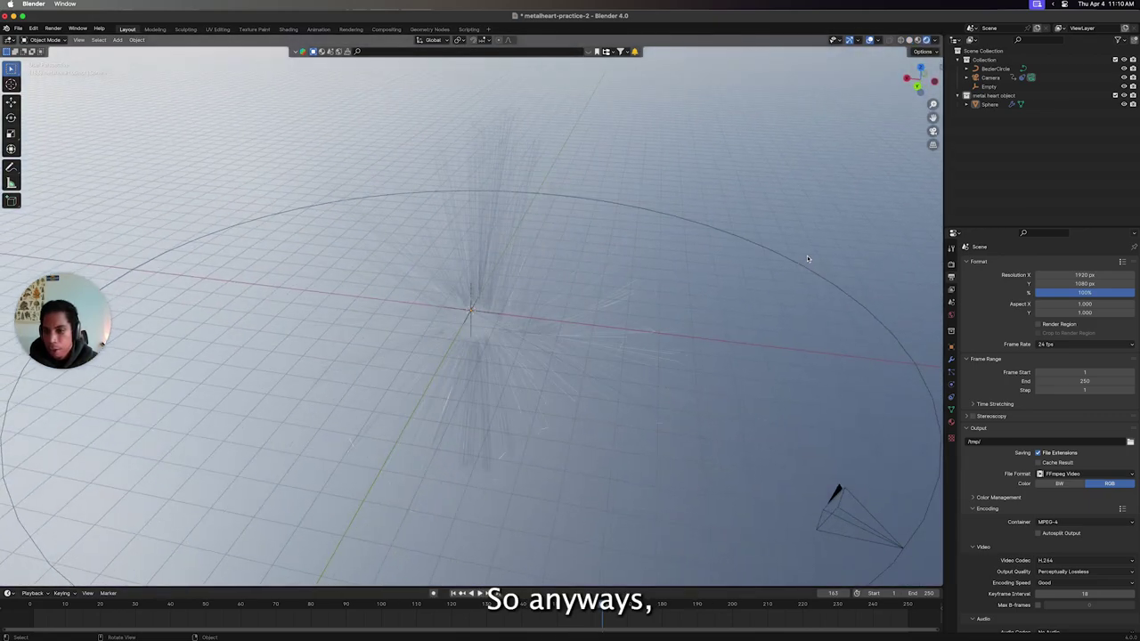
scroll(807, 258, down, 5)
key(z)
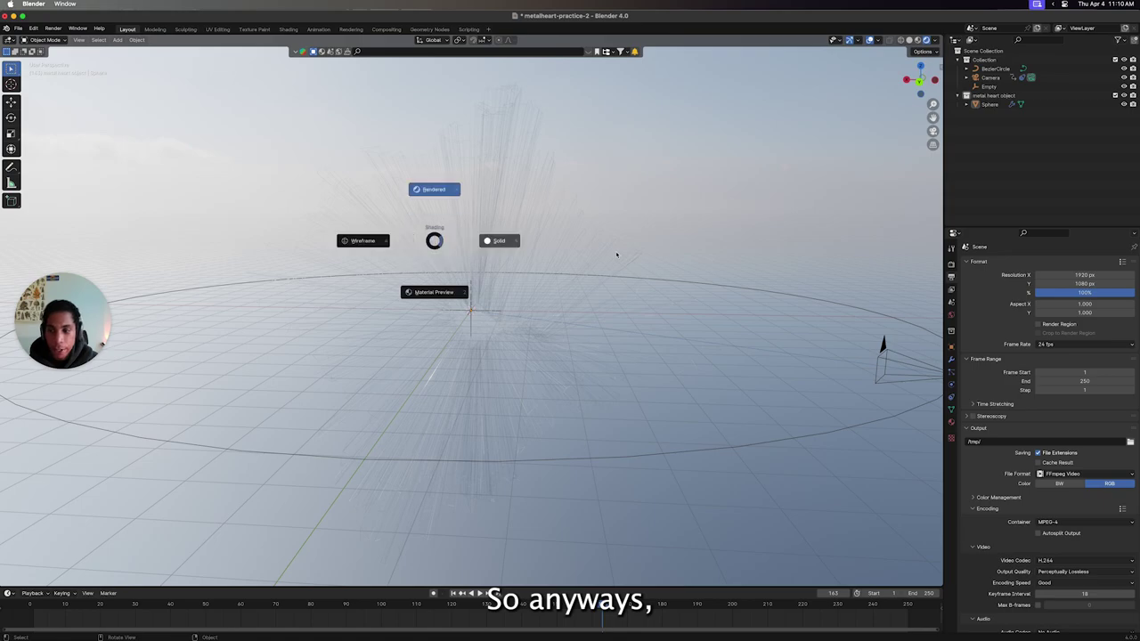
click(535, 252)
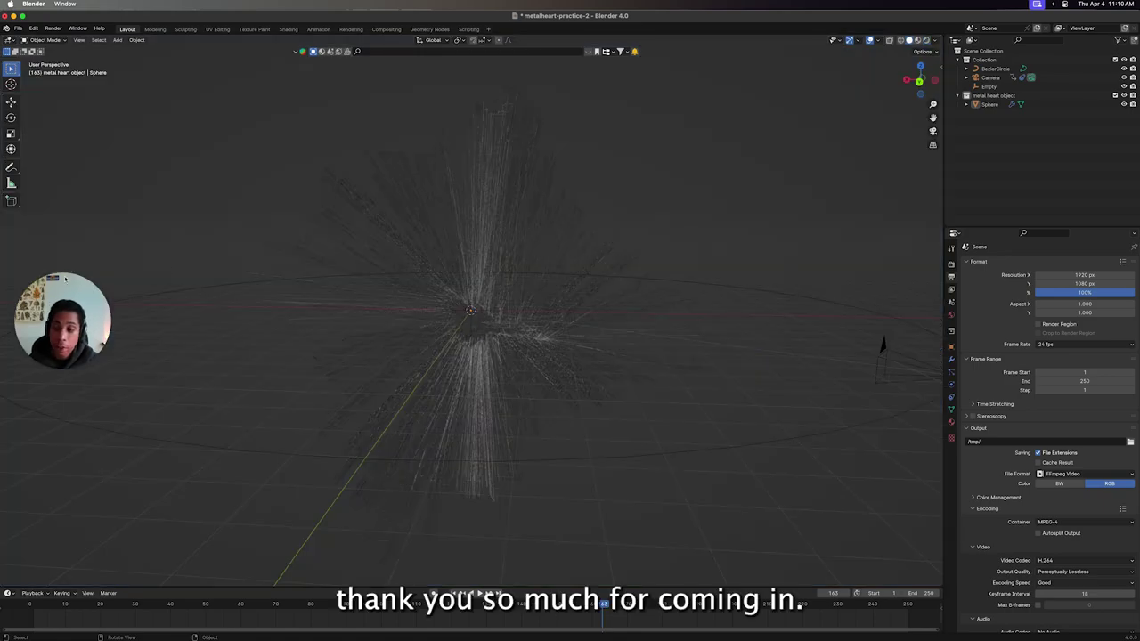
drag(59, 267, 488, 77)
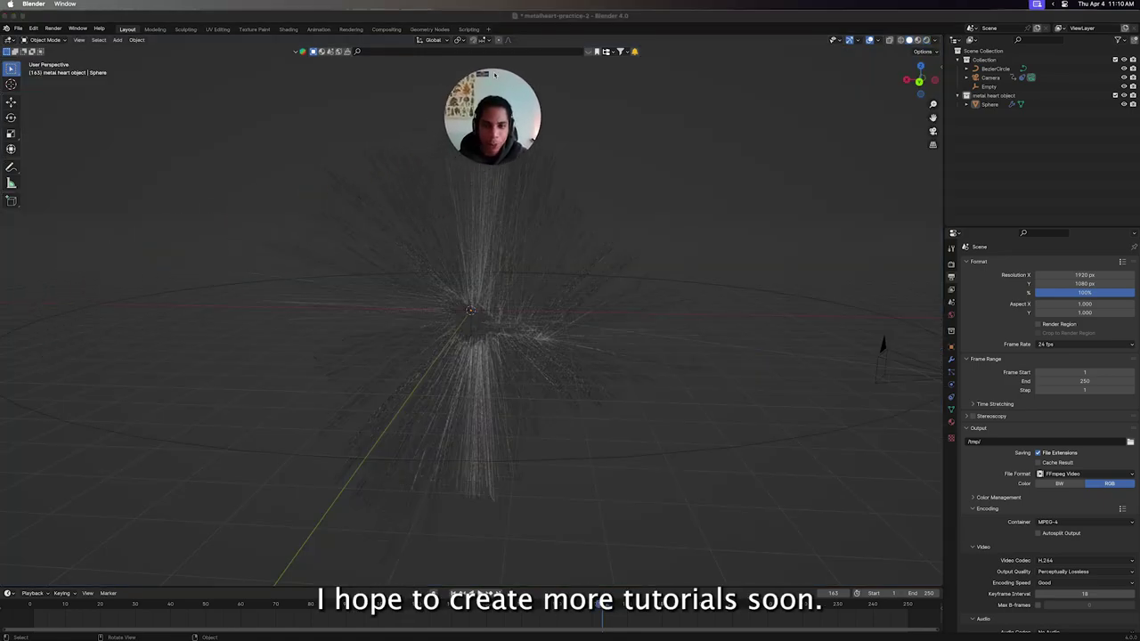